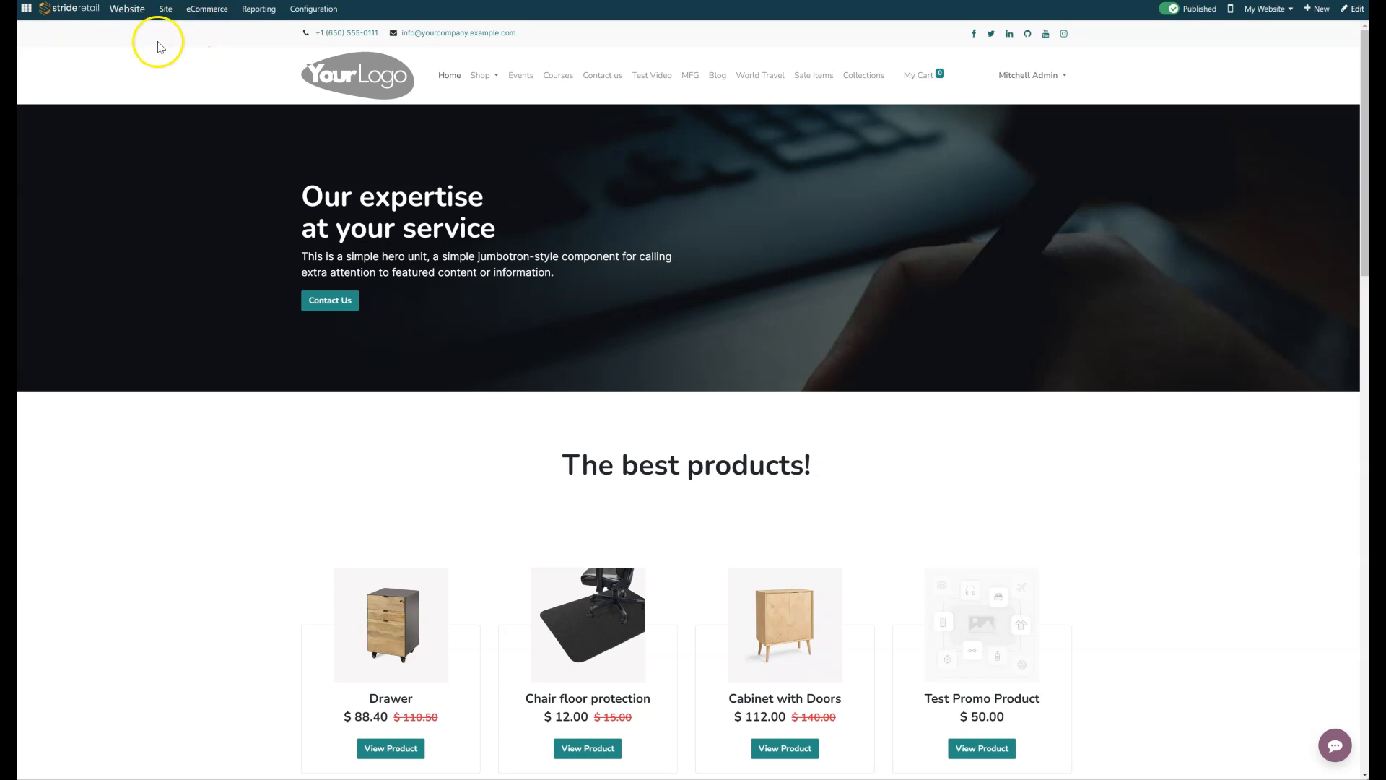
Add a mega menu item named Products to the website menu, place it directly below Home, and save the menu
left_click(166, 11)
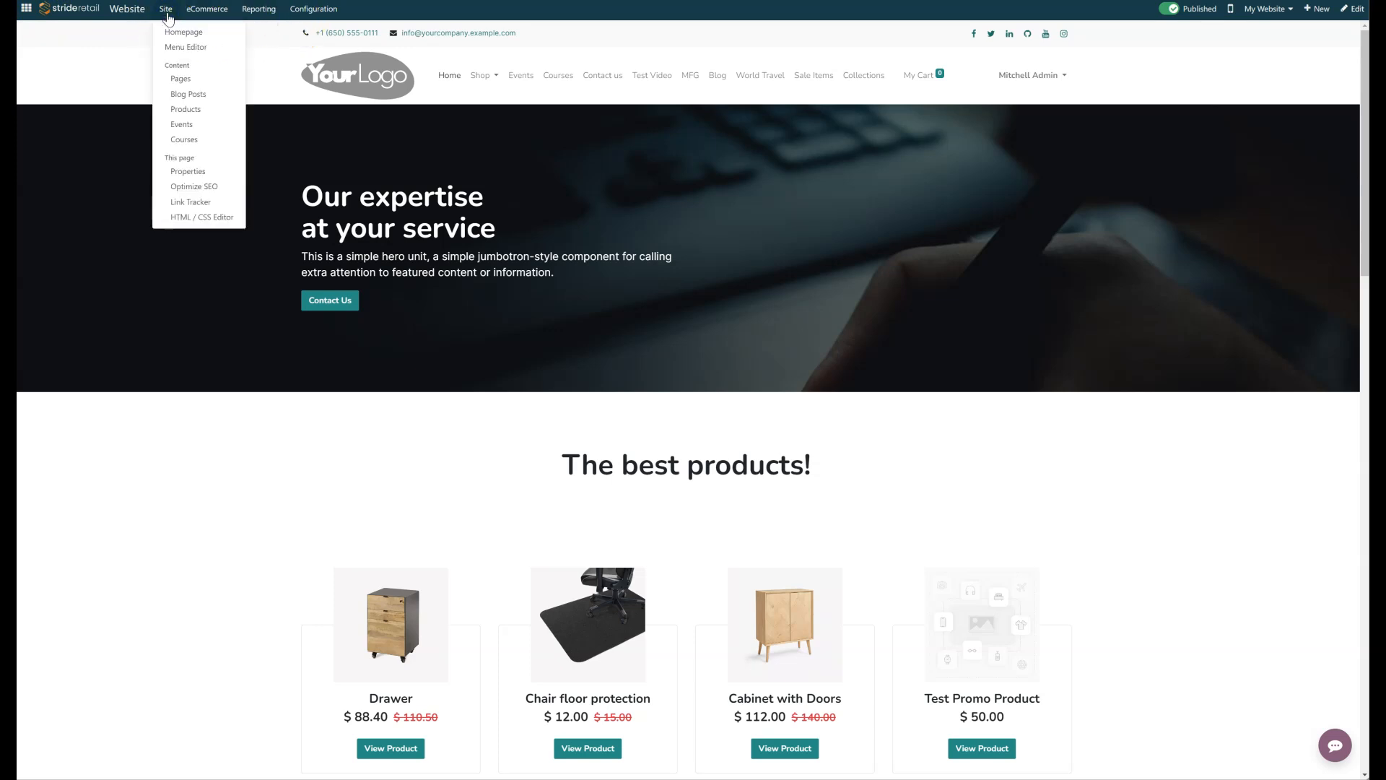
left_click(184, 48)
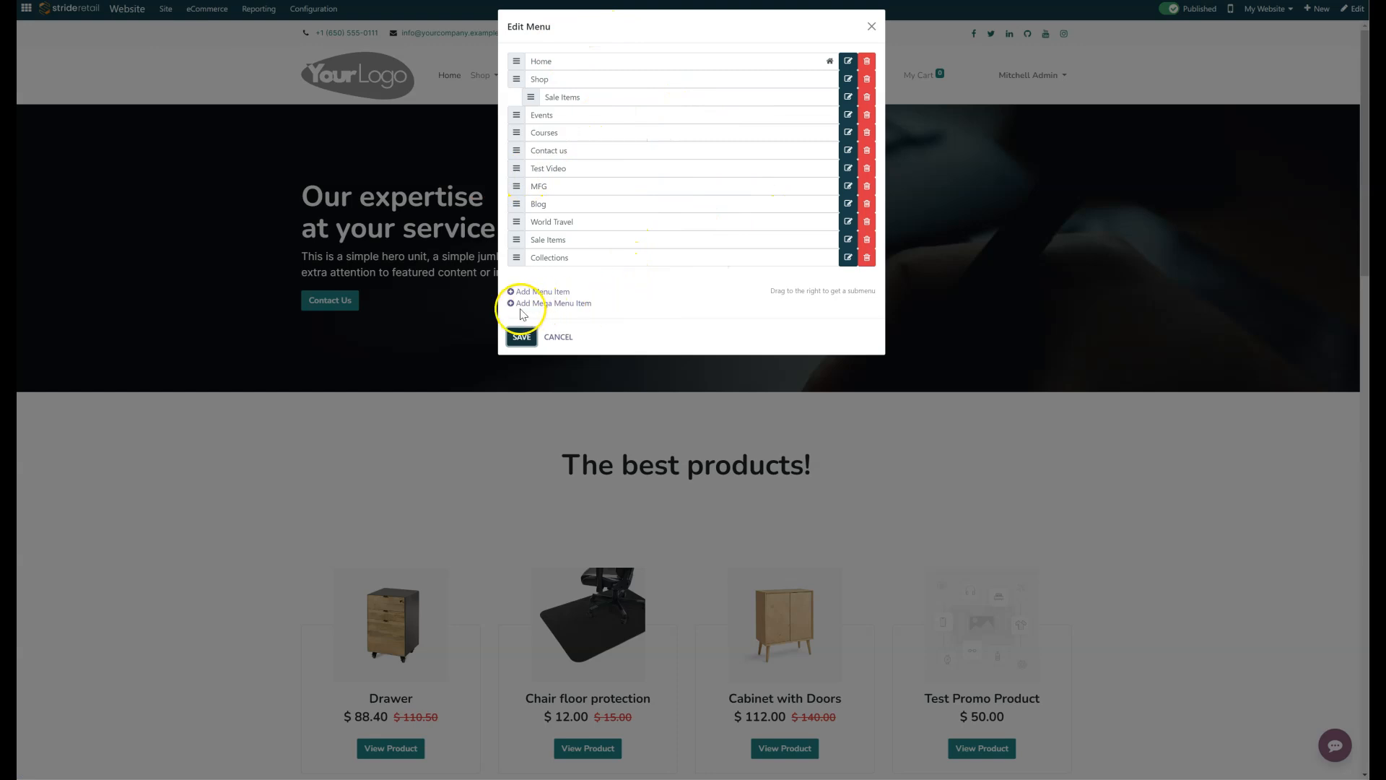
left_click(582, 303)
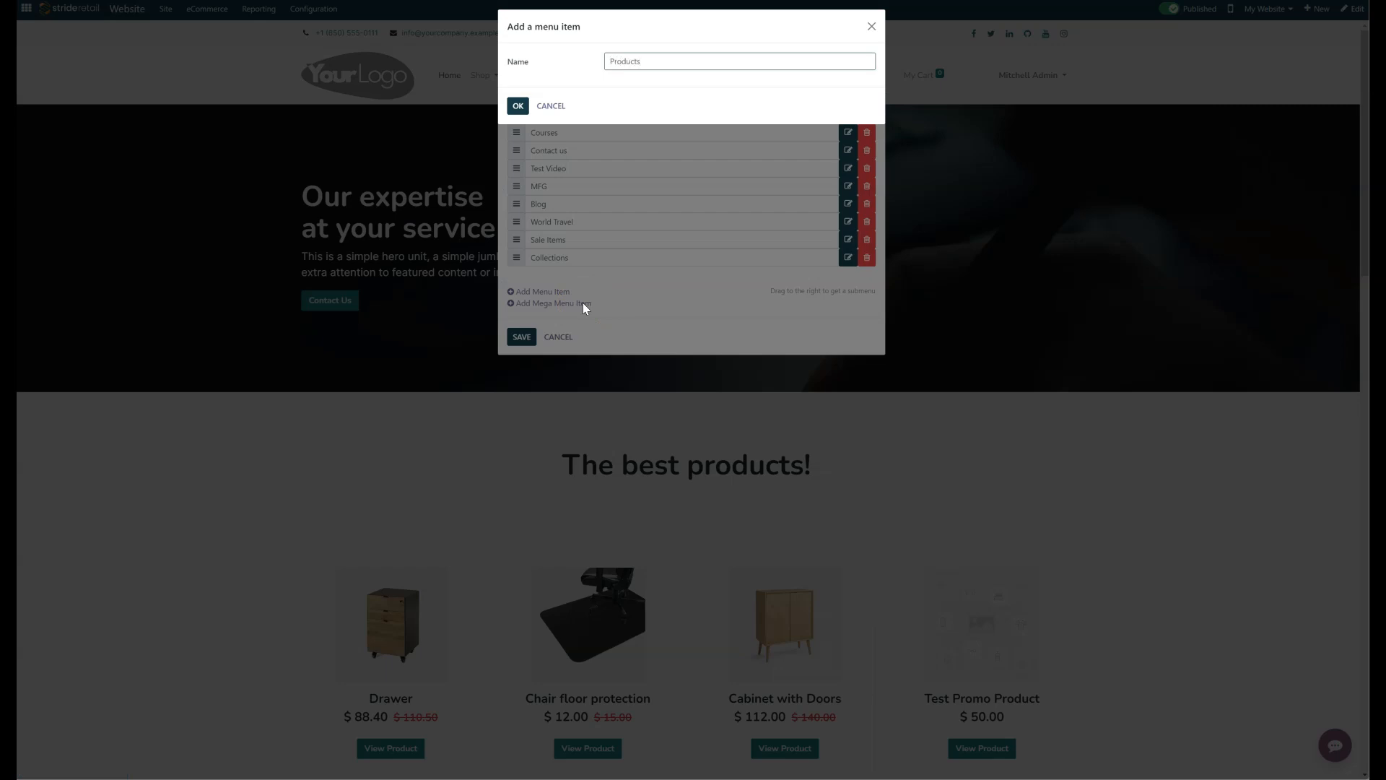
left_click(517, 105)
left_click_drag(516, 275, 517, 78)
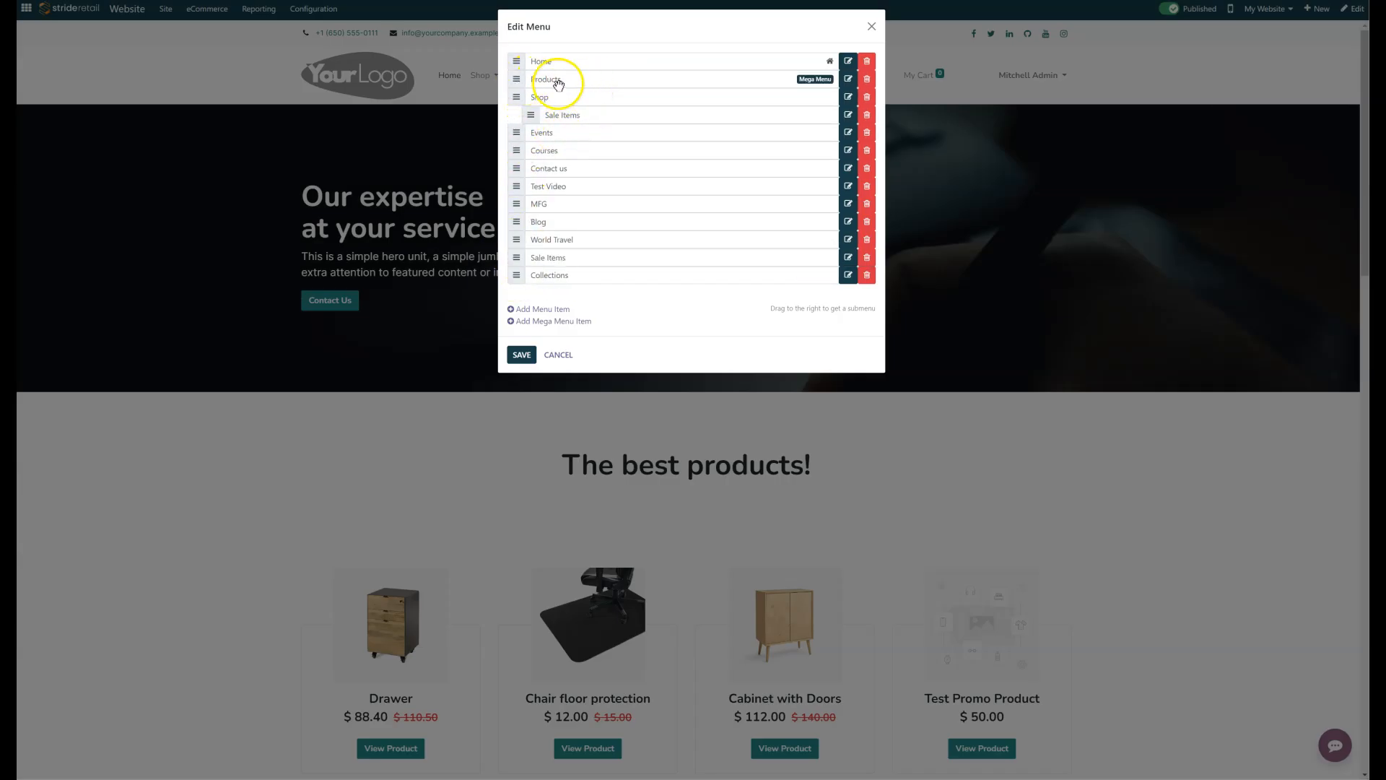
left_click(521, 355)
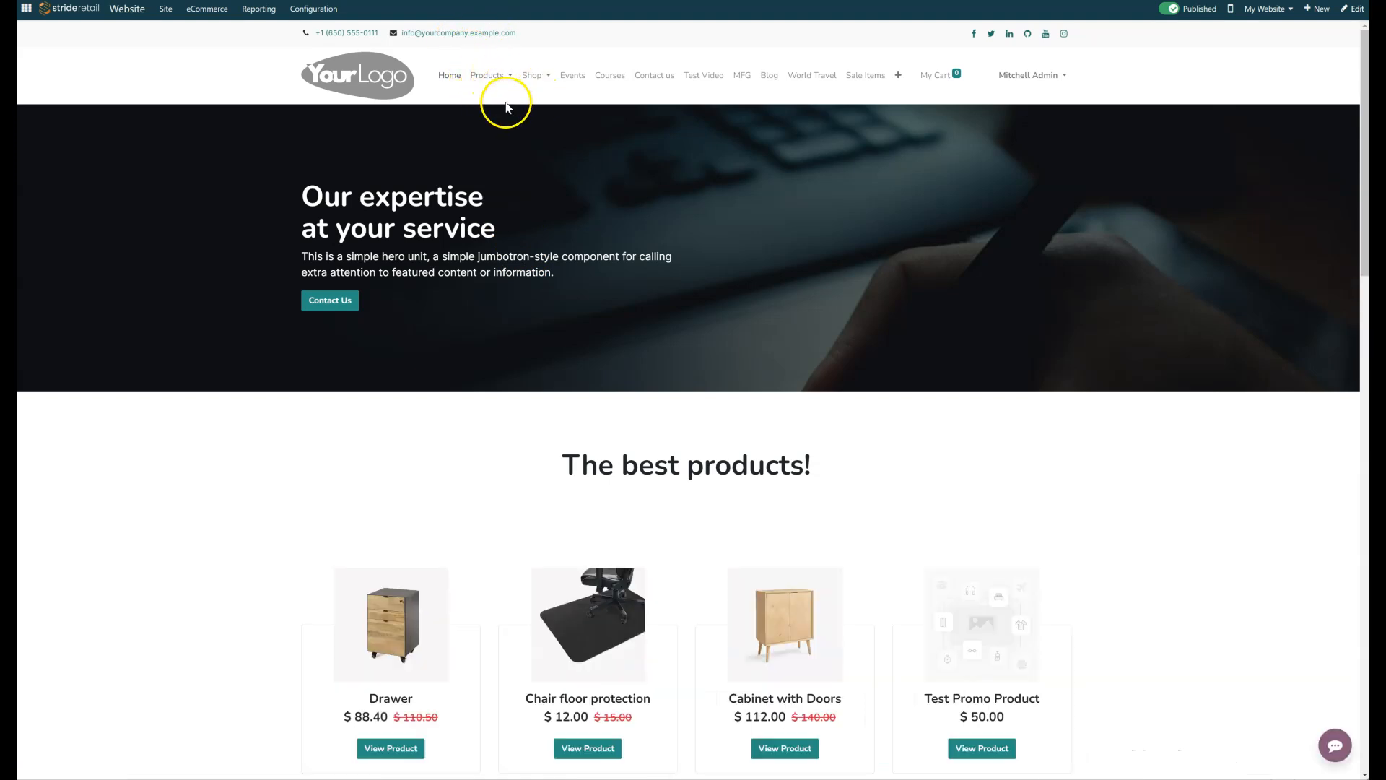
Open the Products mega menu in the page editor and change its template to Thumbnails
left_click(487, 77)
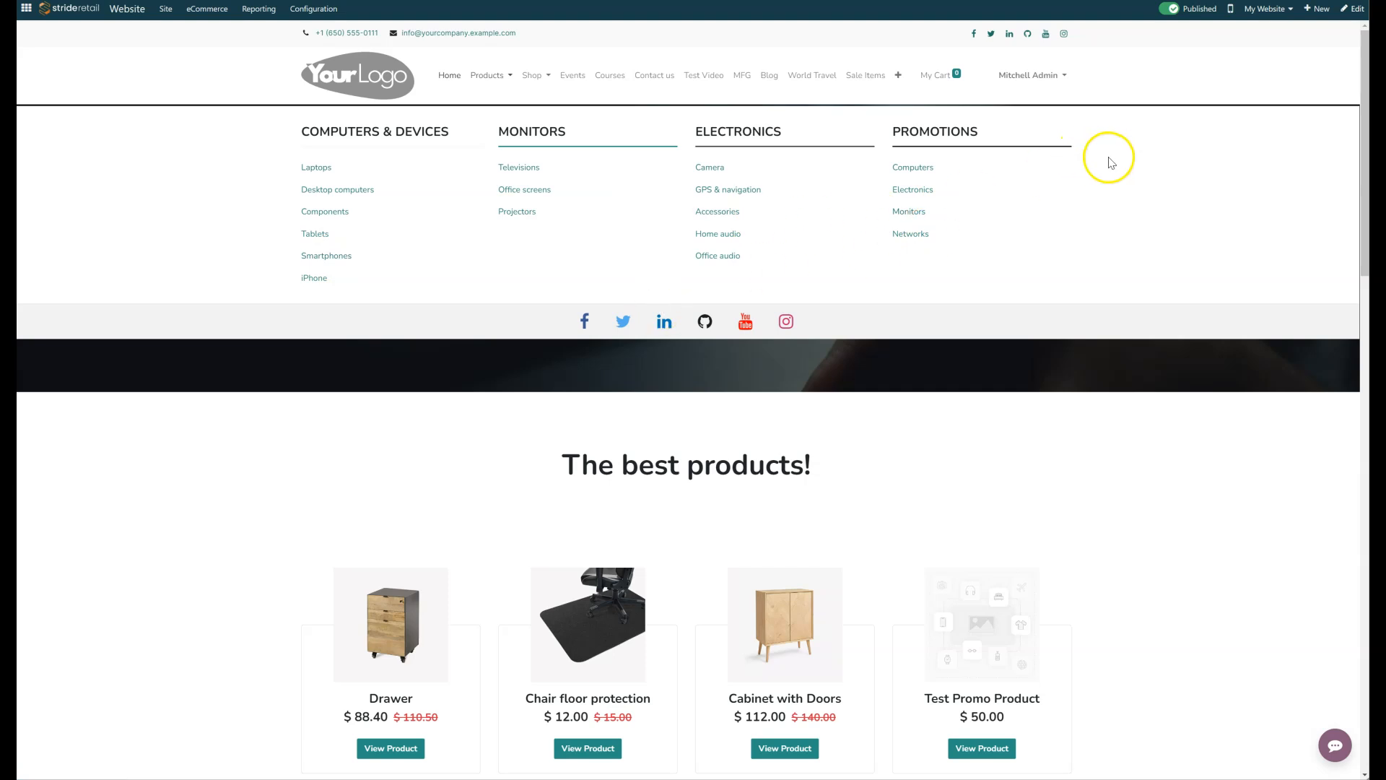
left_click(1357, 10)
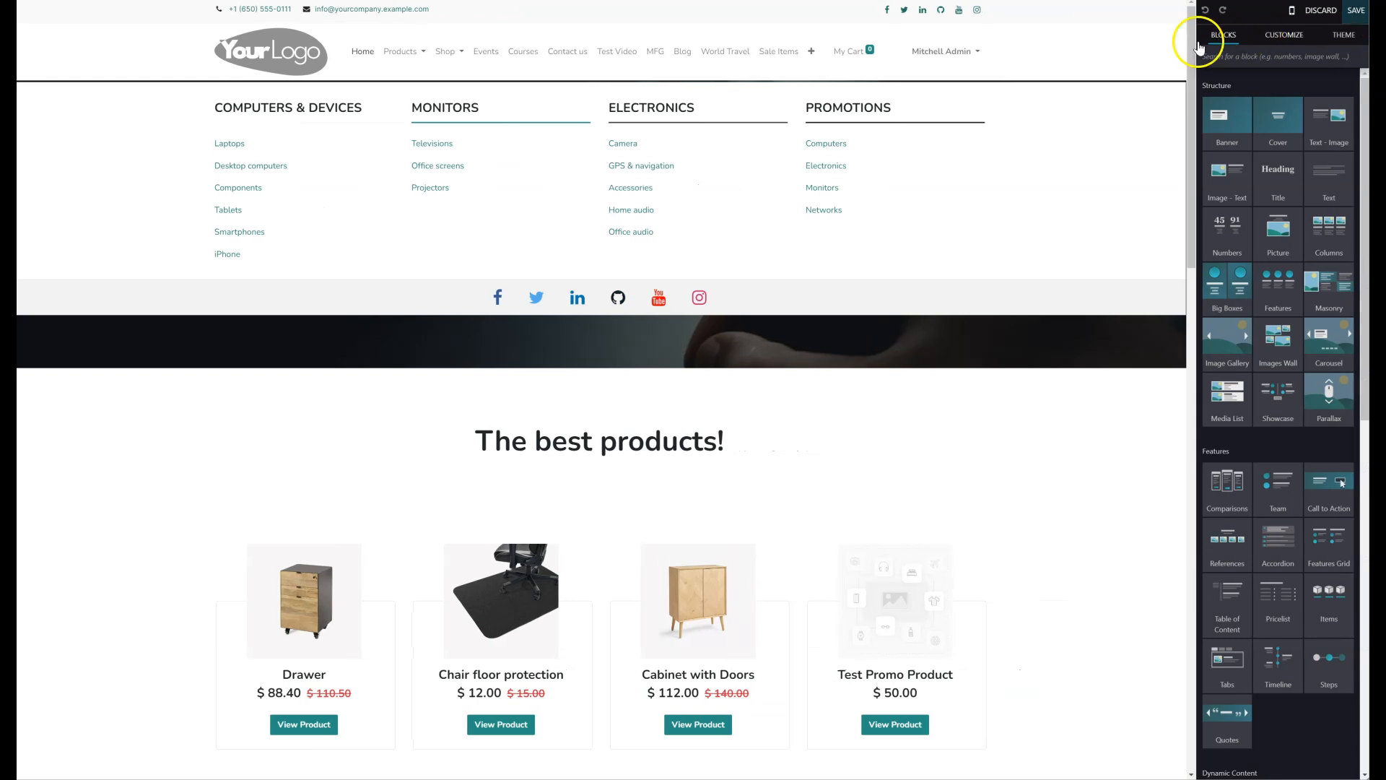
left_click(1079, 188)
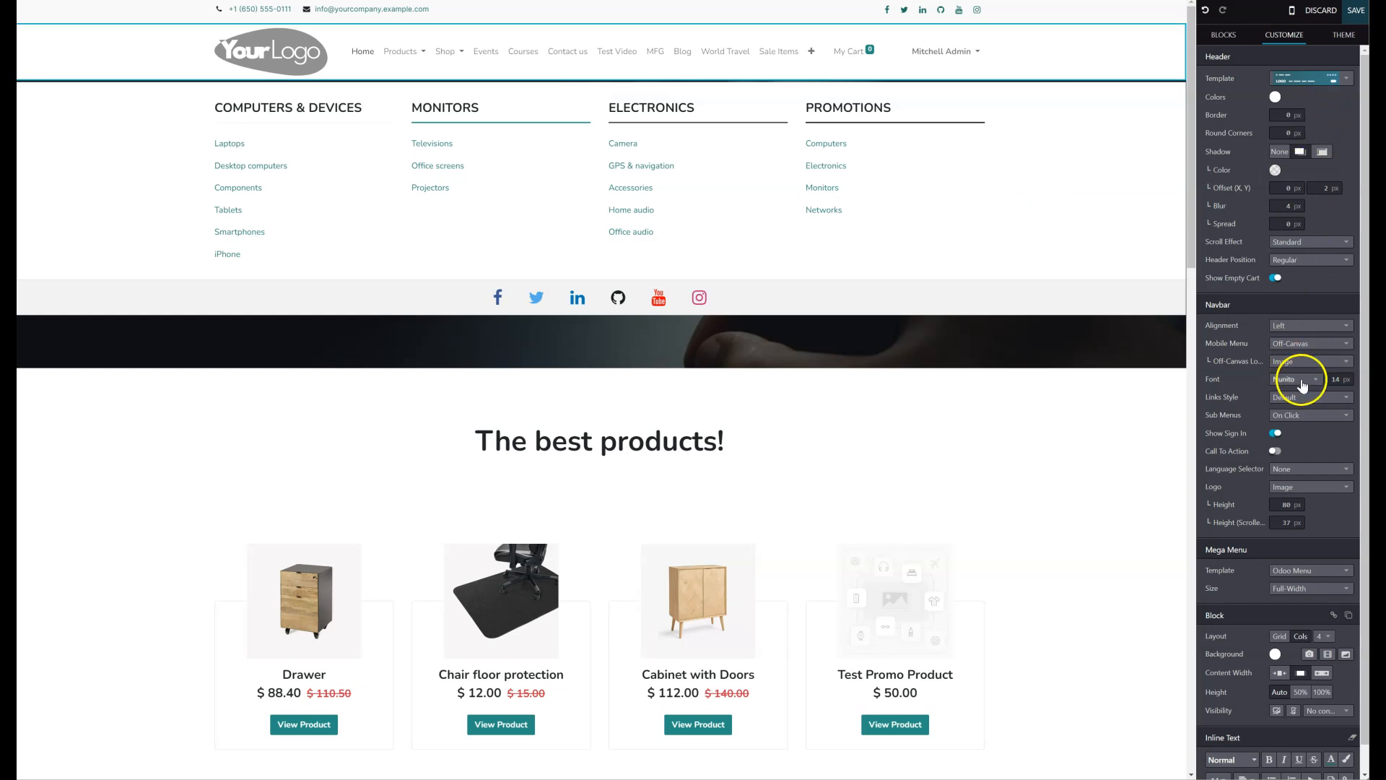
scroll(1299, 377, "down", 1)
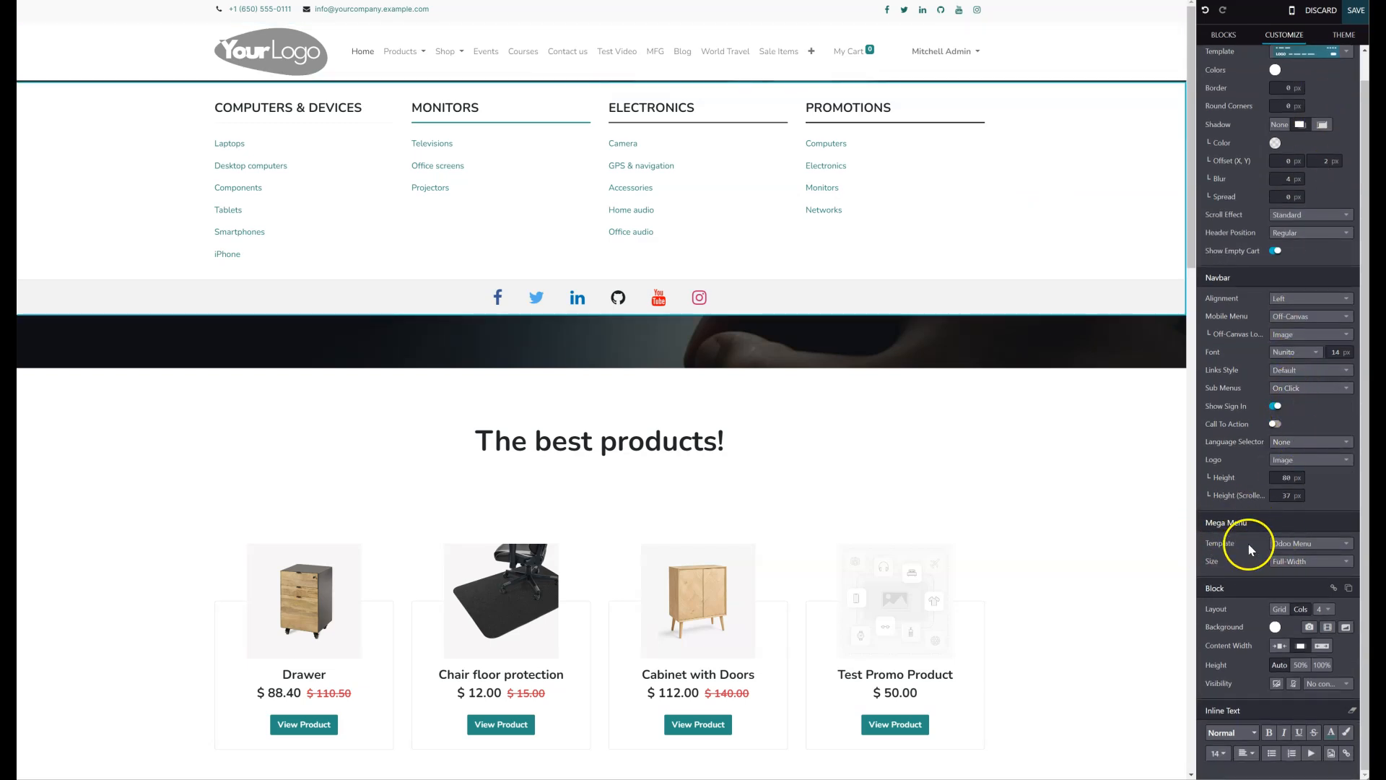
left_click(1299, 546)
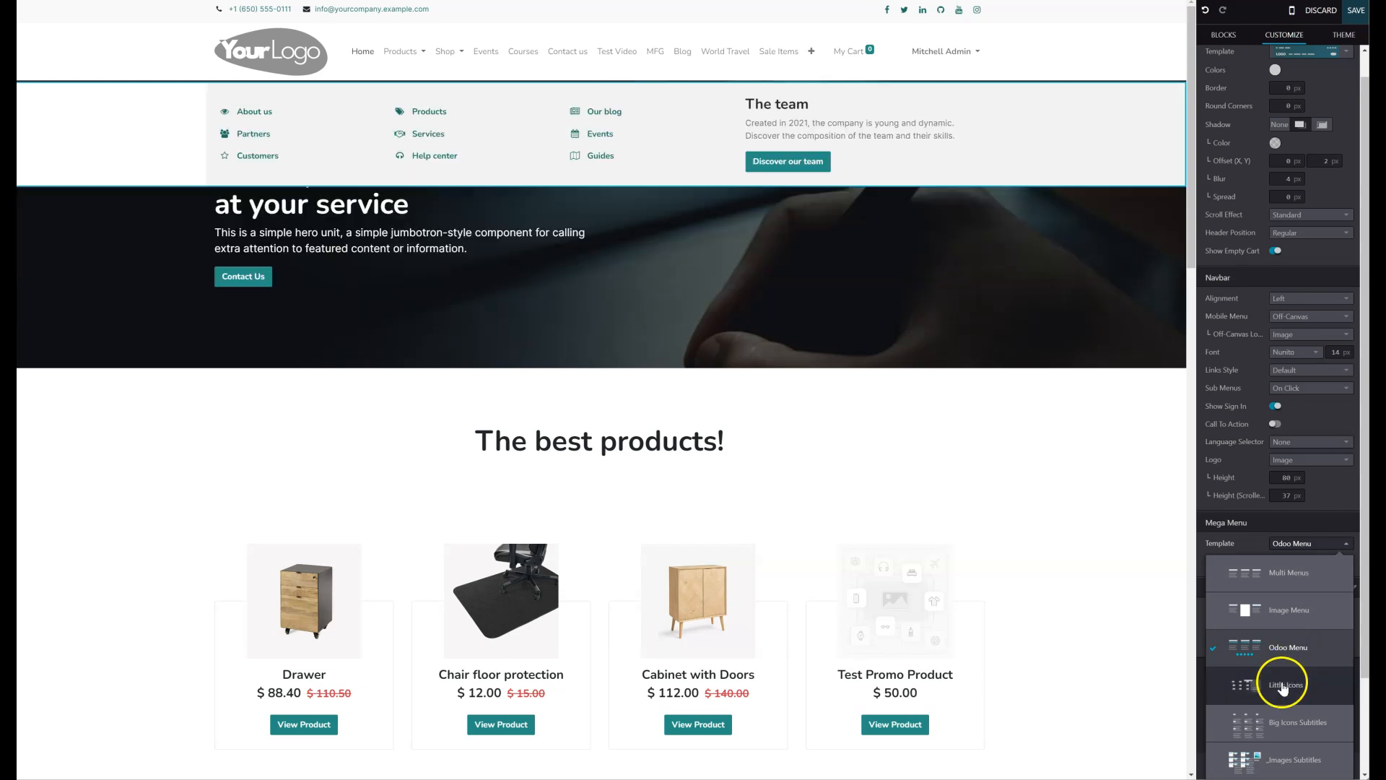
scroll(1283, 667, "down", 1)
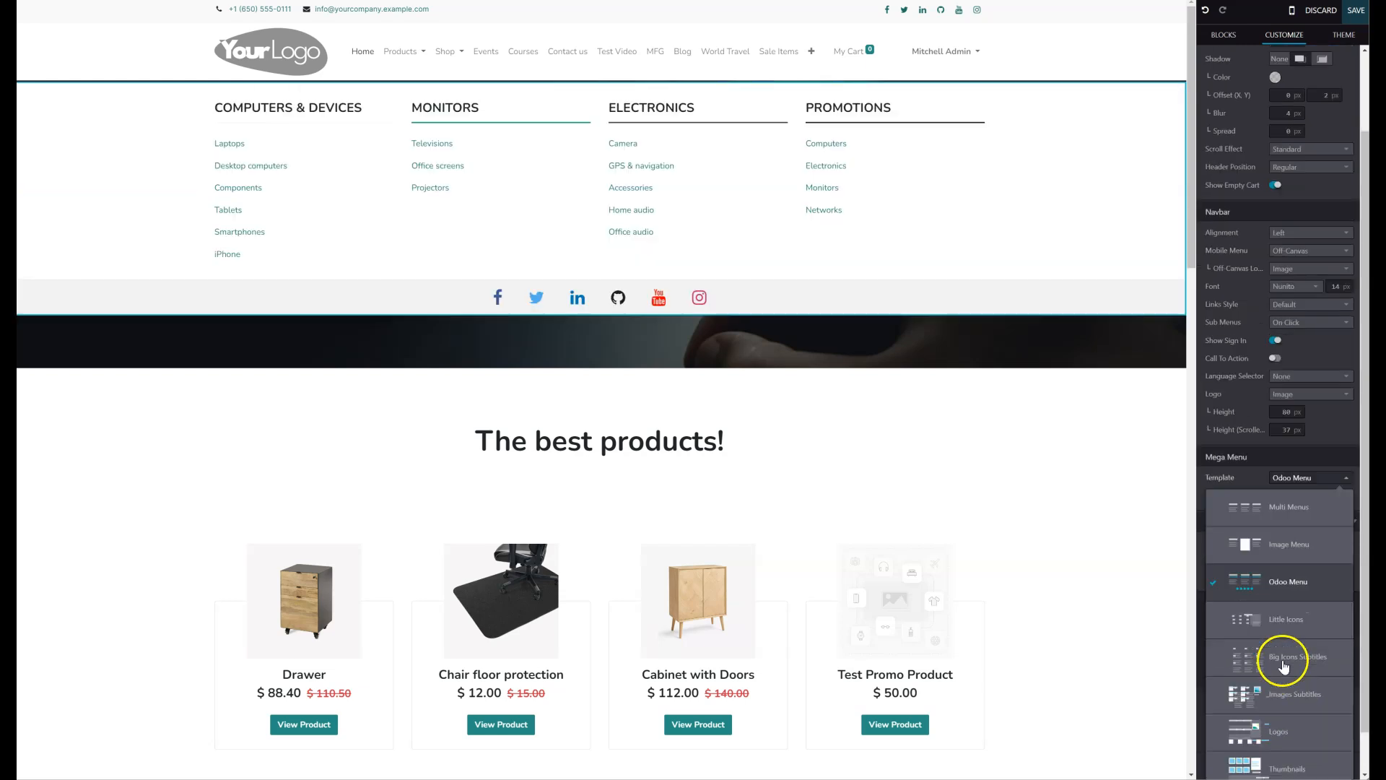
scroll(1283, 666, "down", 1)
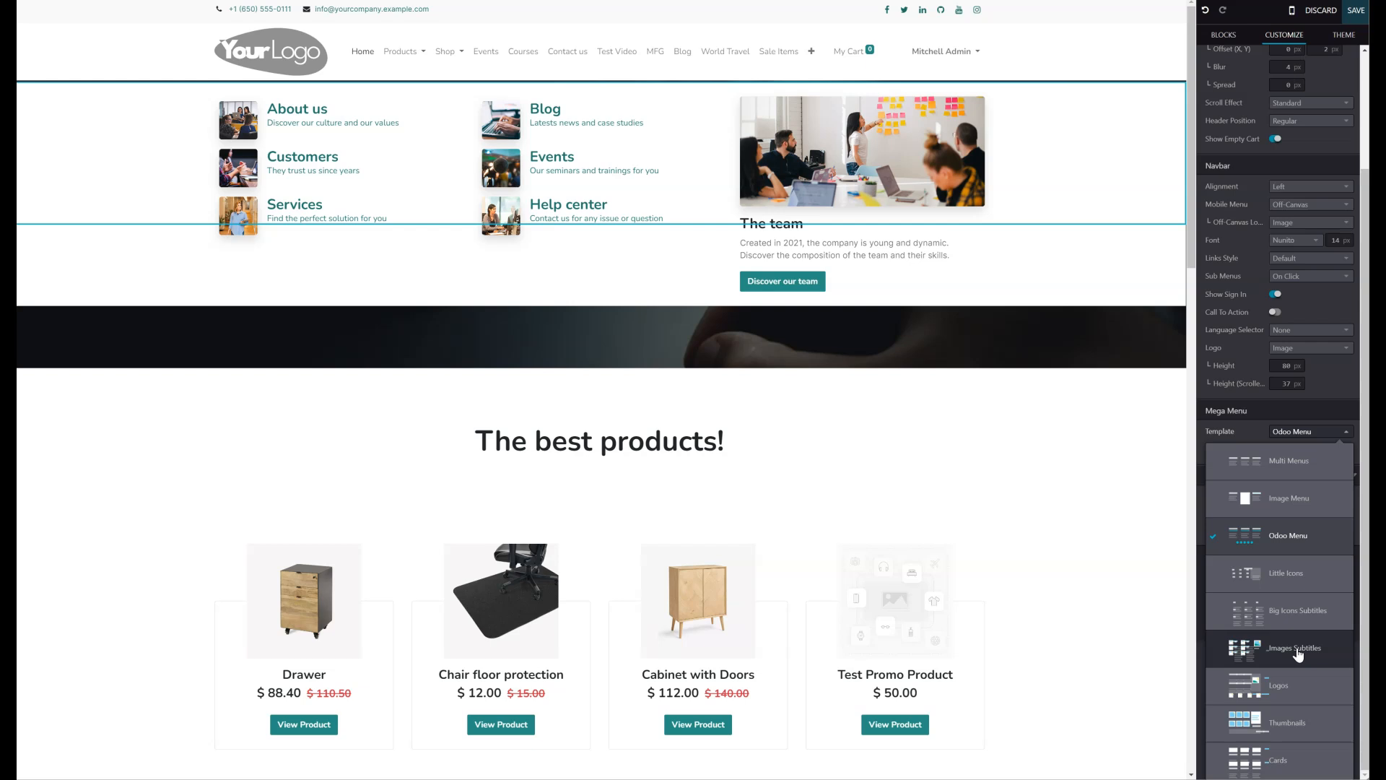
left_click(1288, 727)
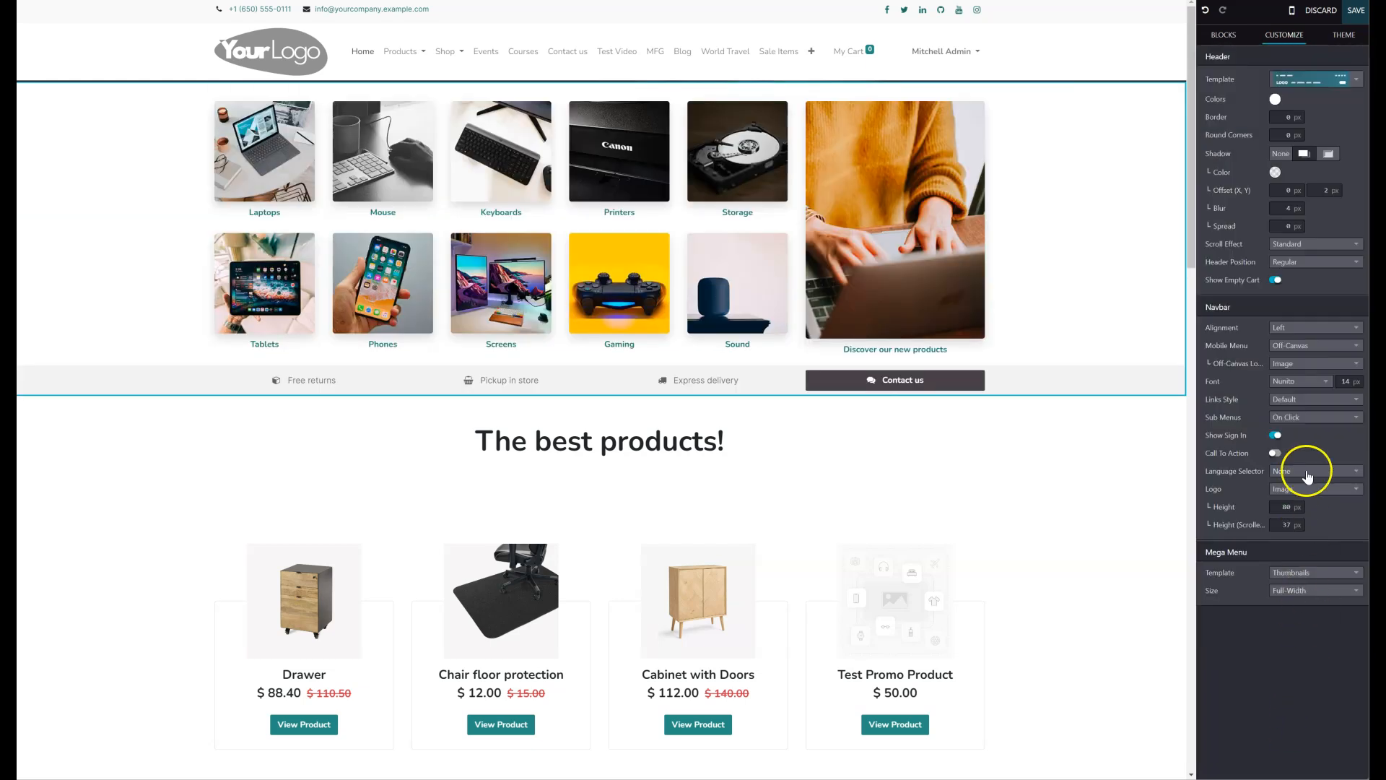
Preview the Narrow size for the Products mega menu and keep it at Full-Width
left_click(1066, 328)
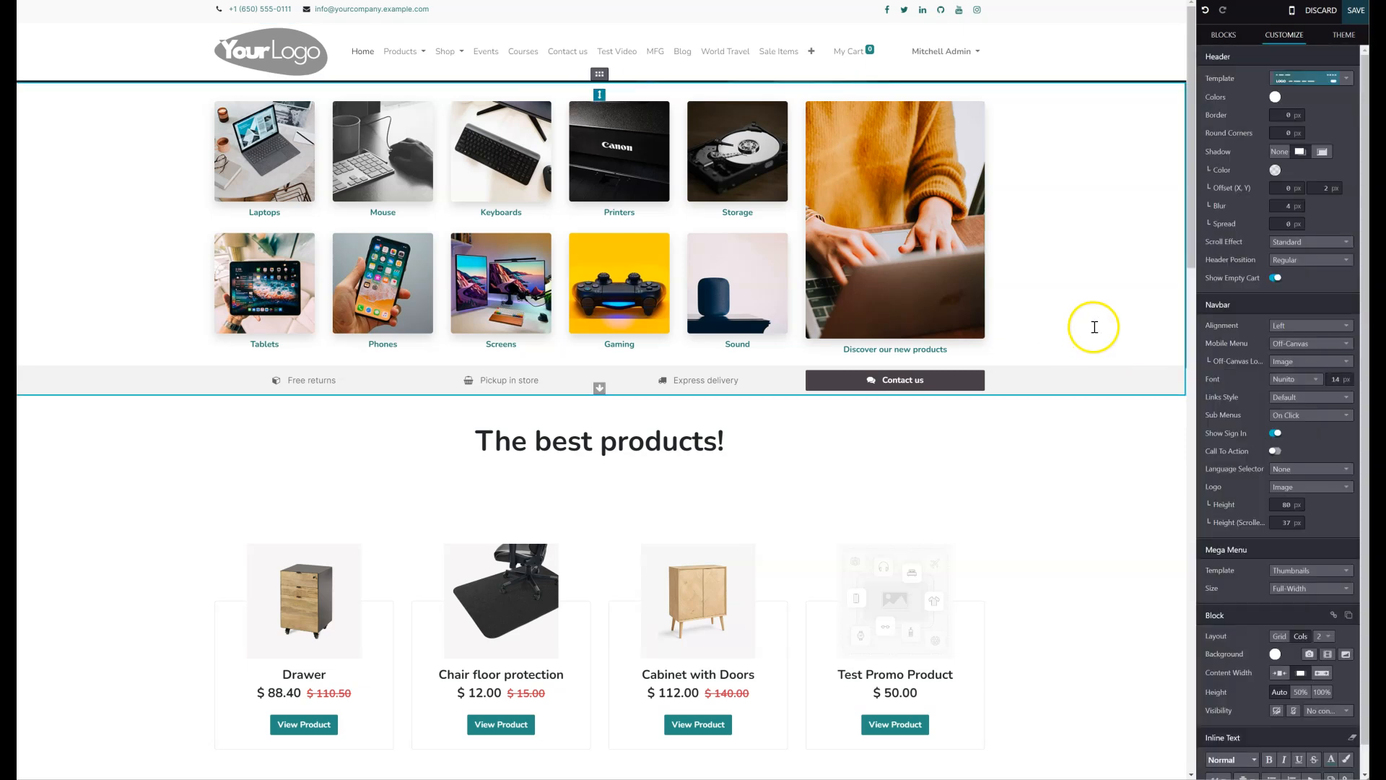
left_click(1295, 590)
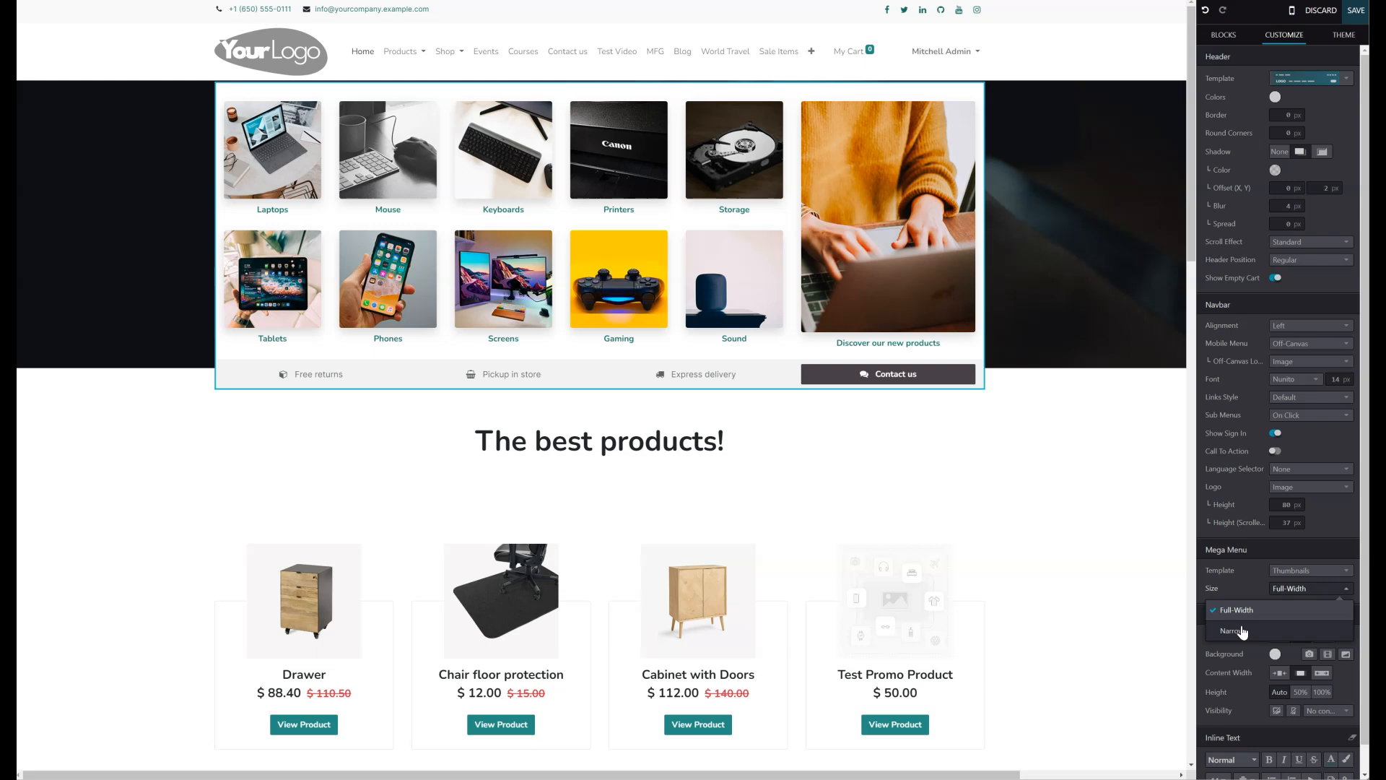
left_click(1246, 612)
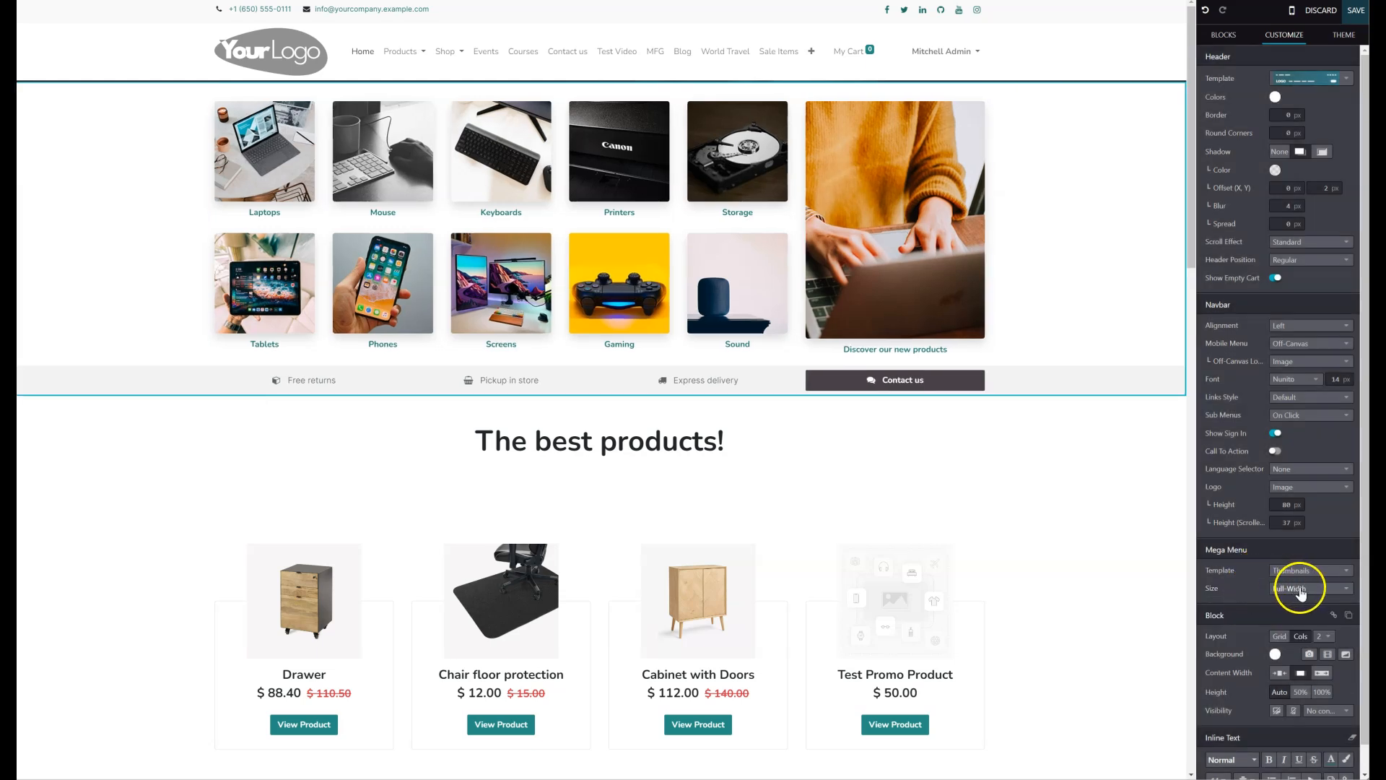
Set the mega menu block's layout to 3 columns
scroll(1300, 594, "down", 1)
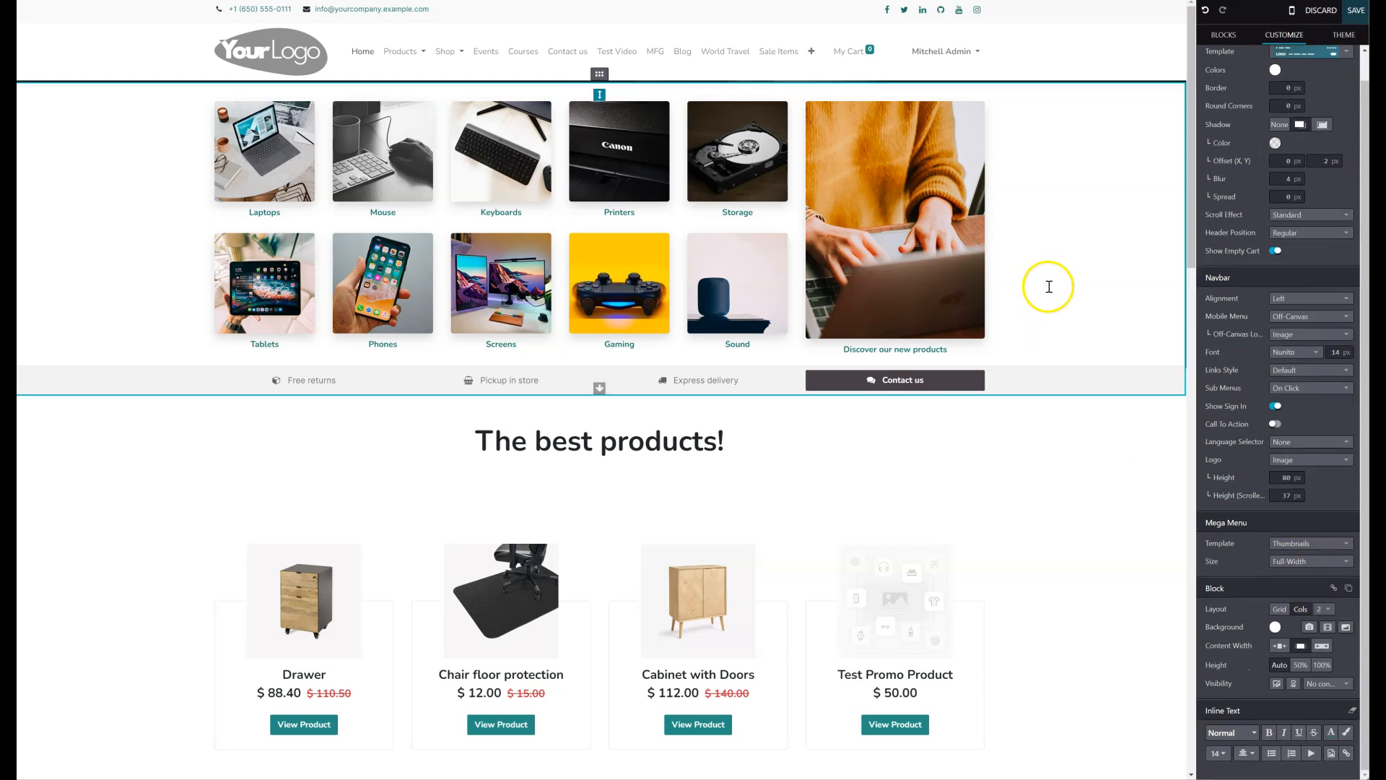
double_click(653, 220)
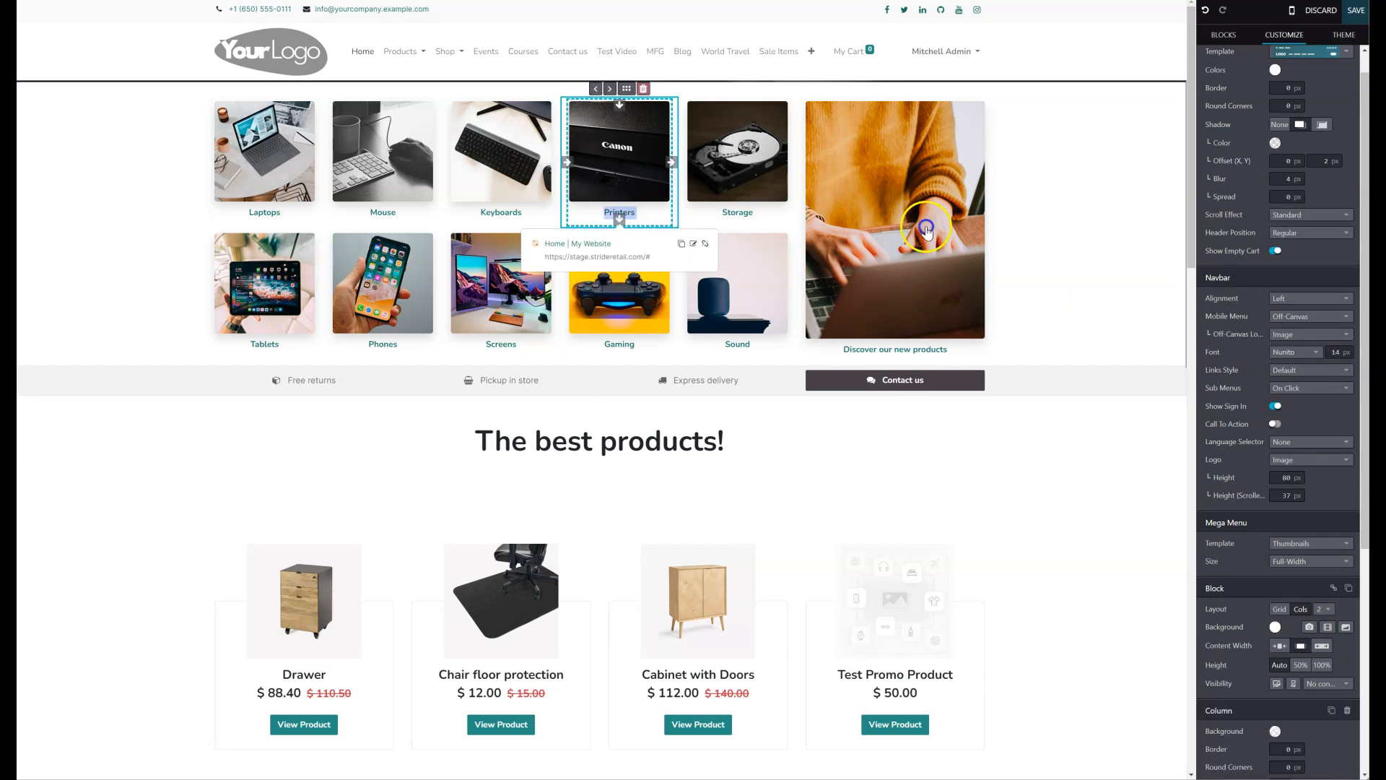
left_click(989, 238)
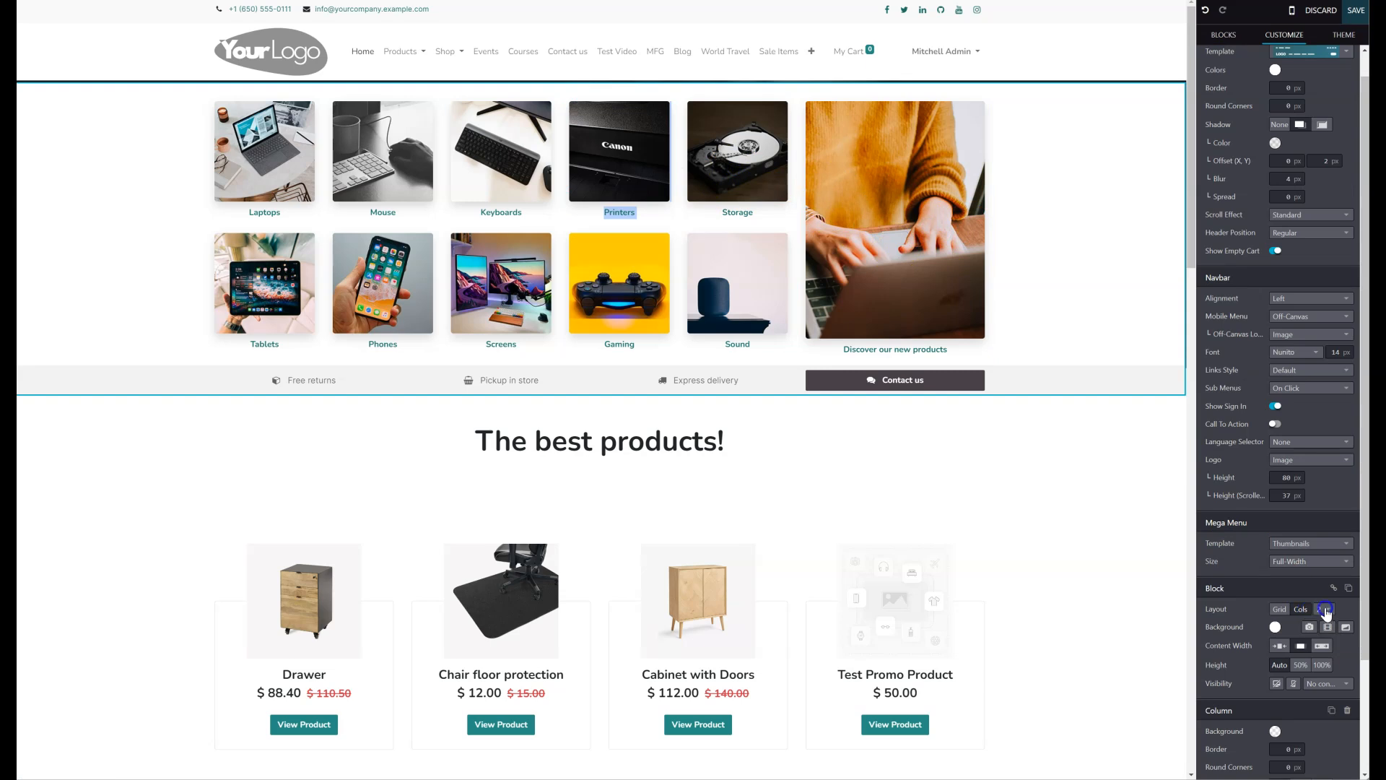
left_click(1326, 610)
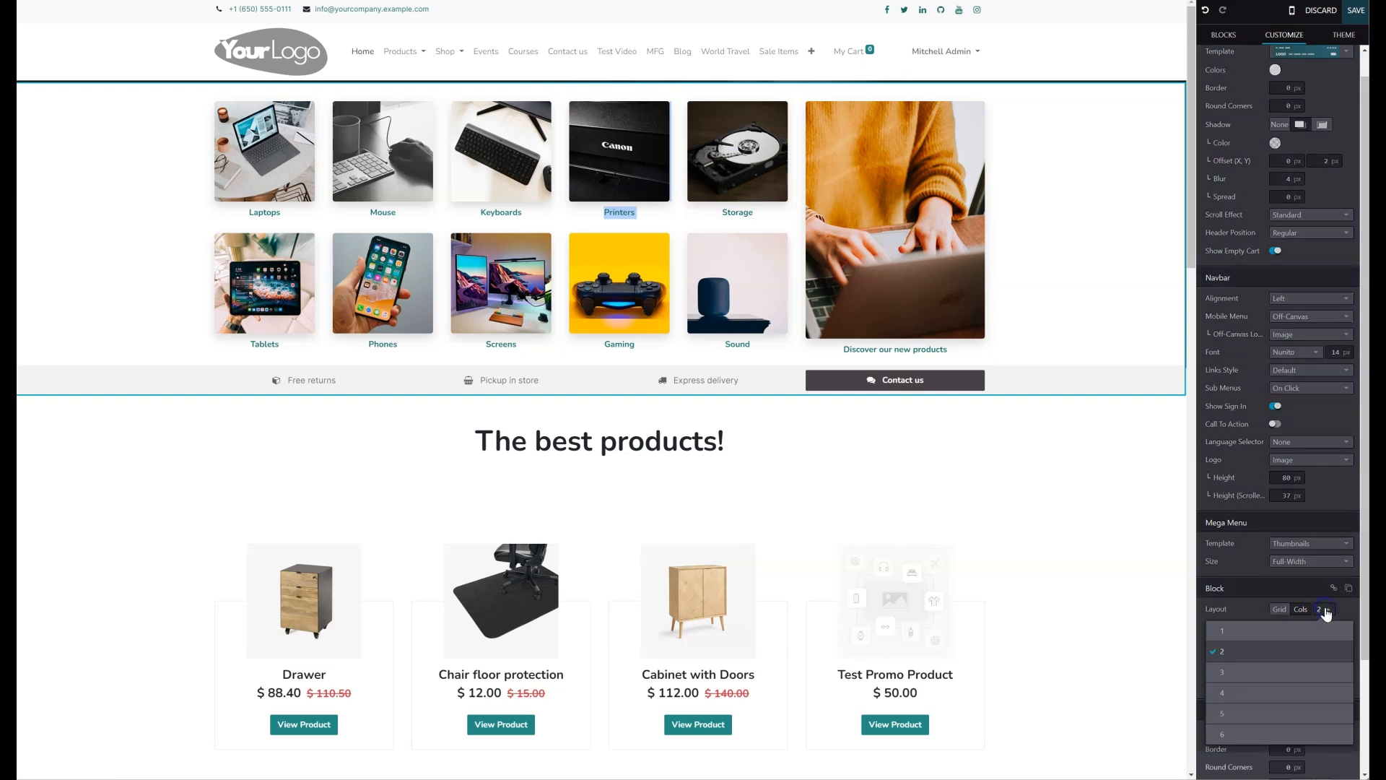
left_click(1225, 675)
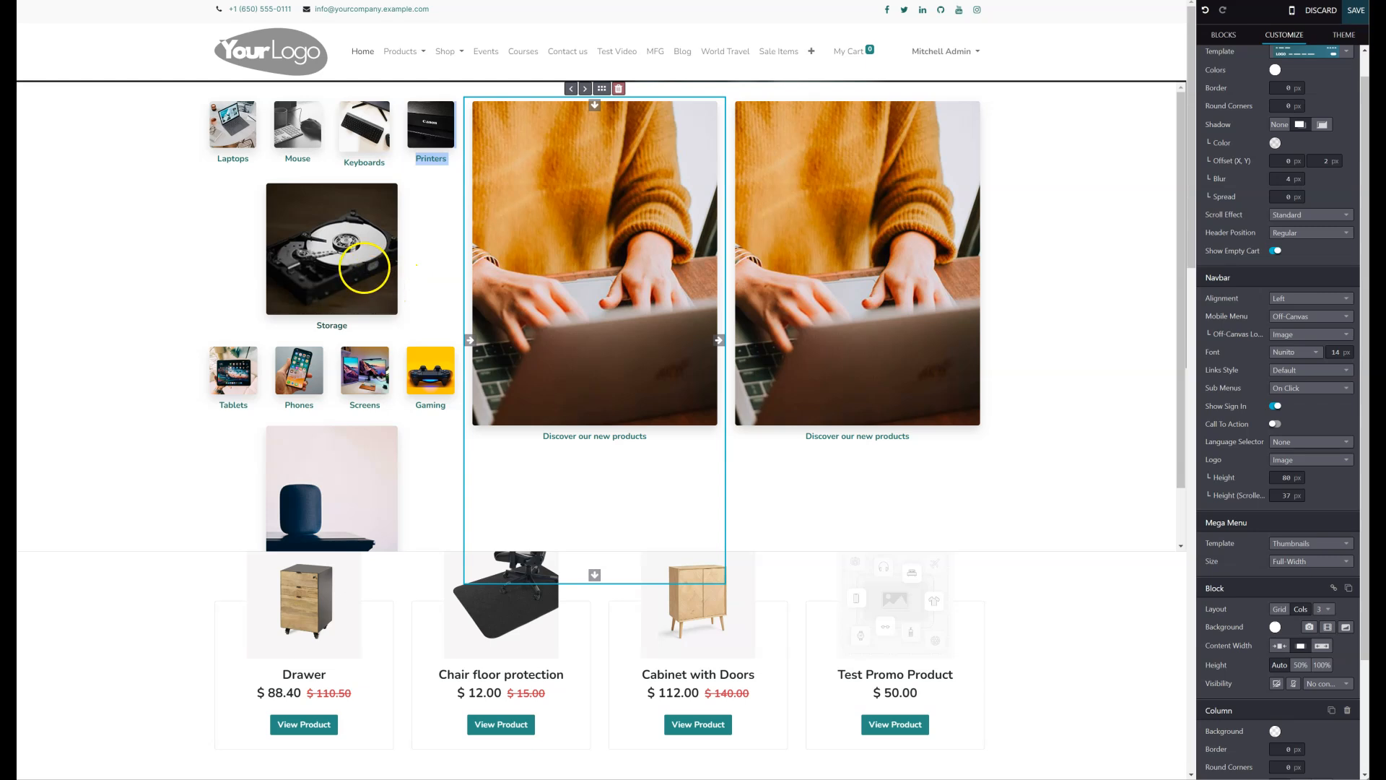
Remove the Sound and Storage tiles from the mega menu's first column
left_click(413, 411)
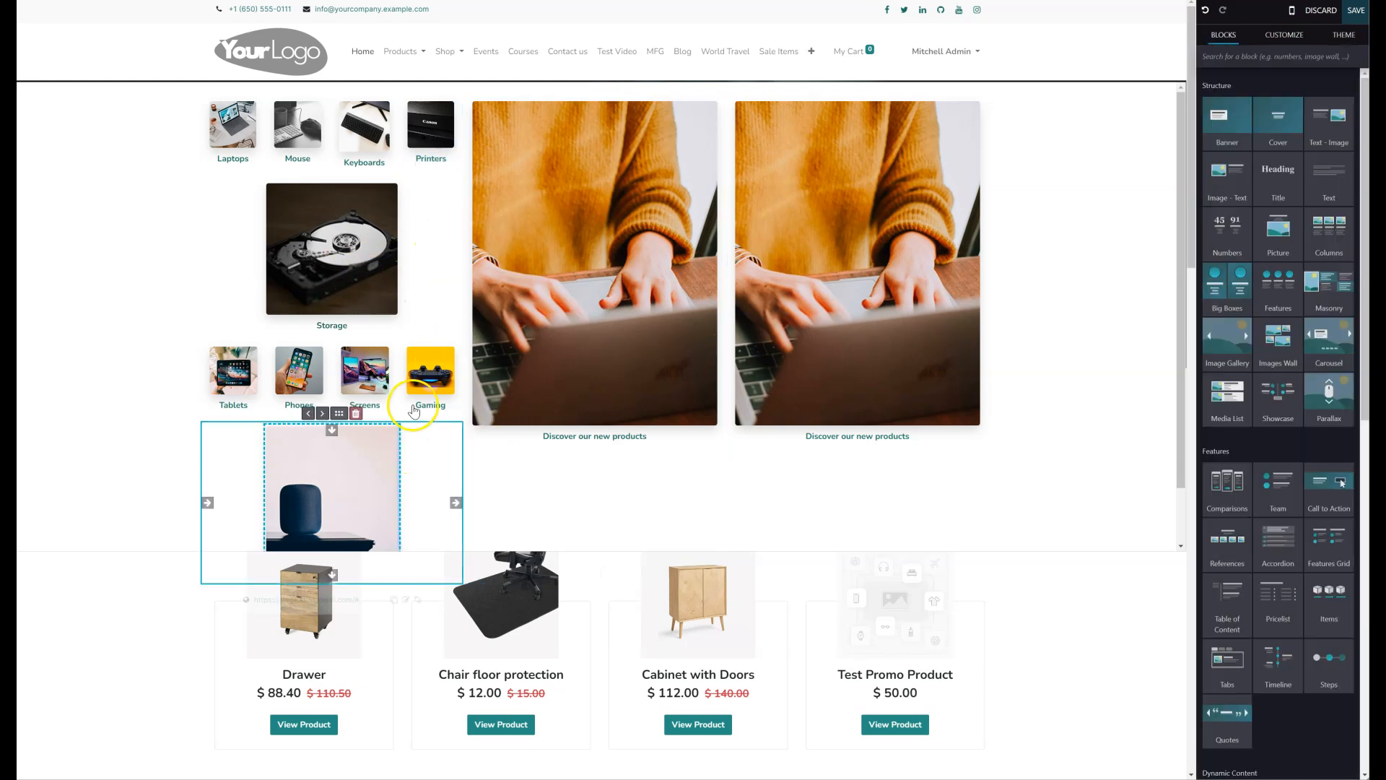
left_click(351, 414)
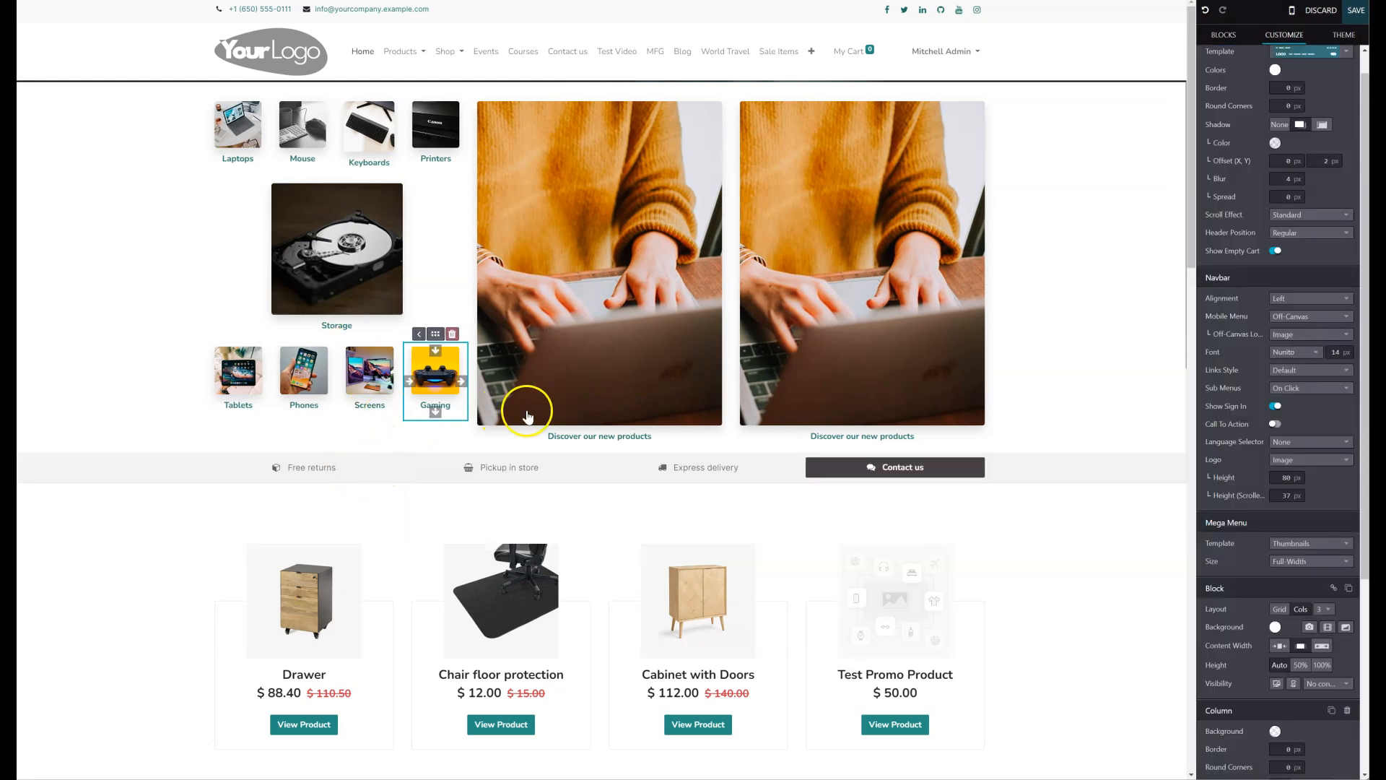
left_click(409, 243)
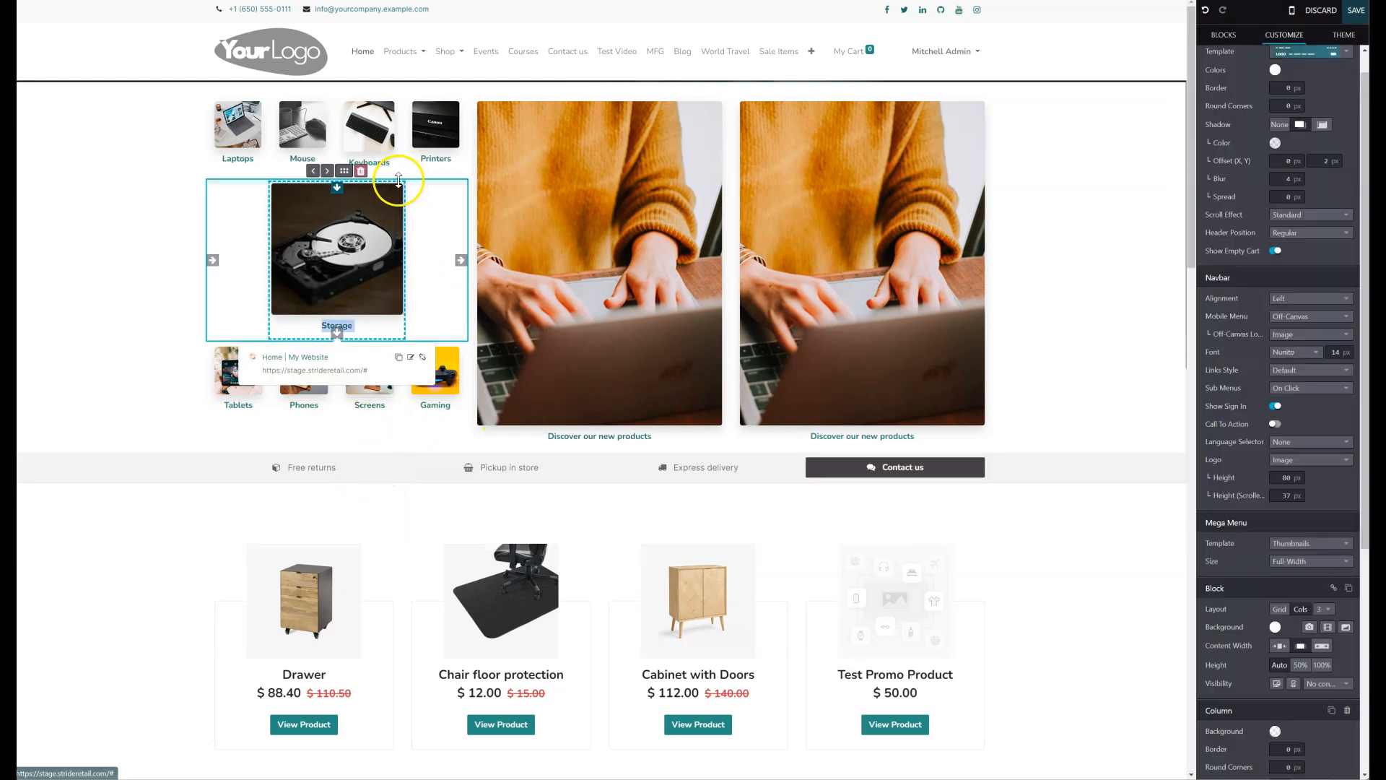
left_click(360, 170)
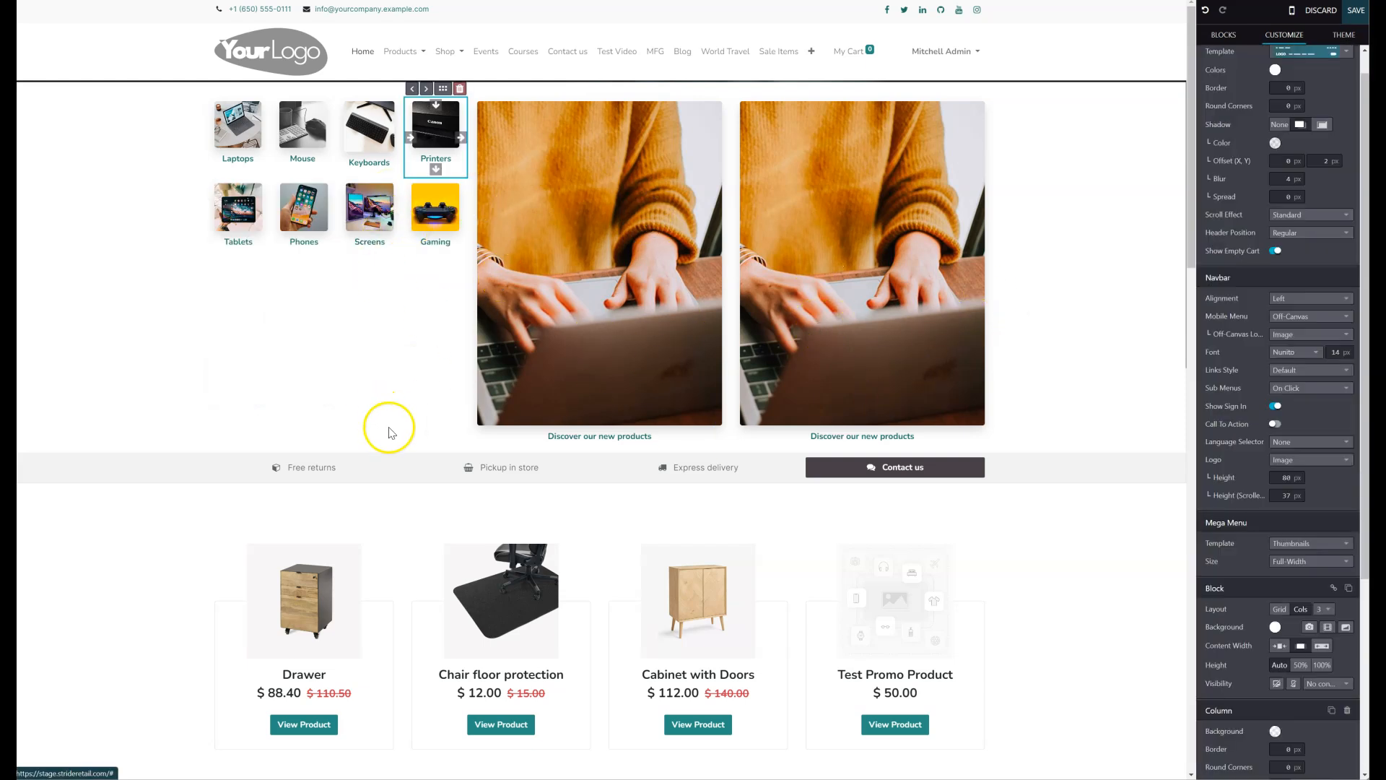
Delete the Free returns, Pickup in store and Express delivery items from the strip beneath the mega menu's columns
left_click(390, 458)
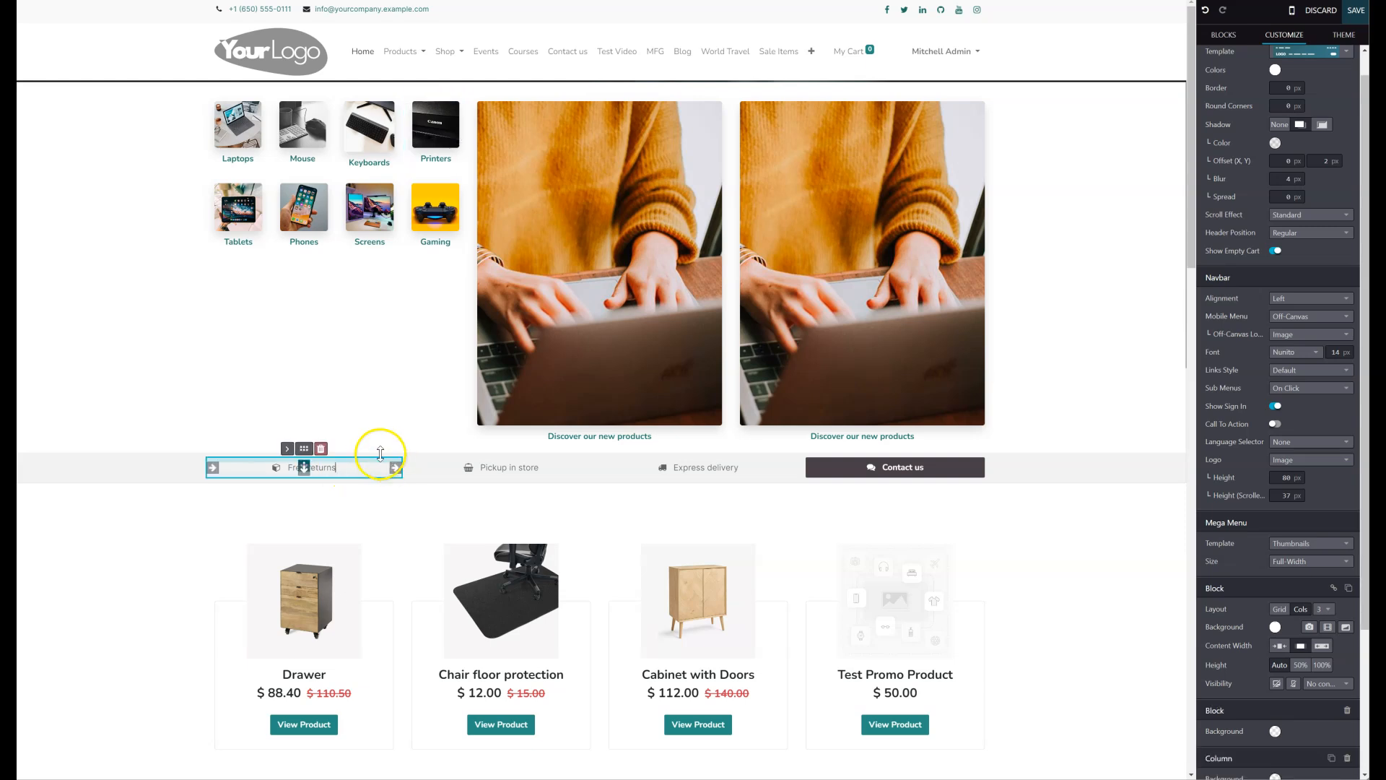
left_click(153, 464)
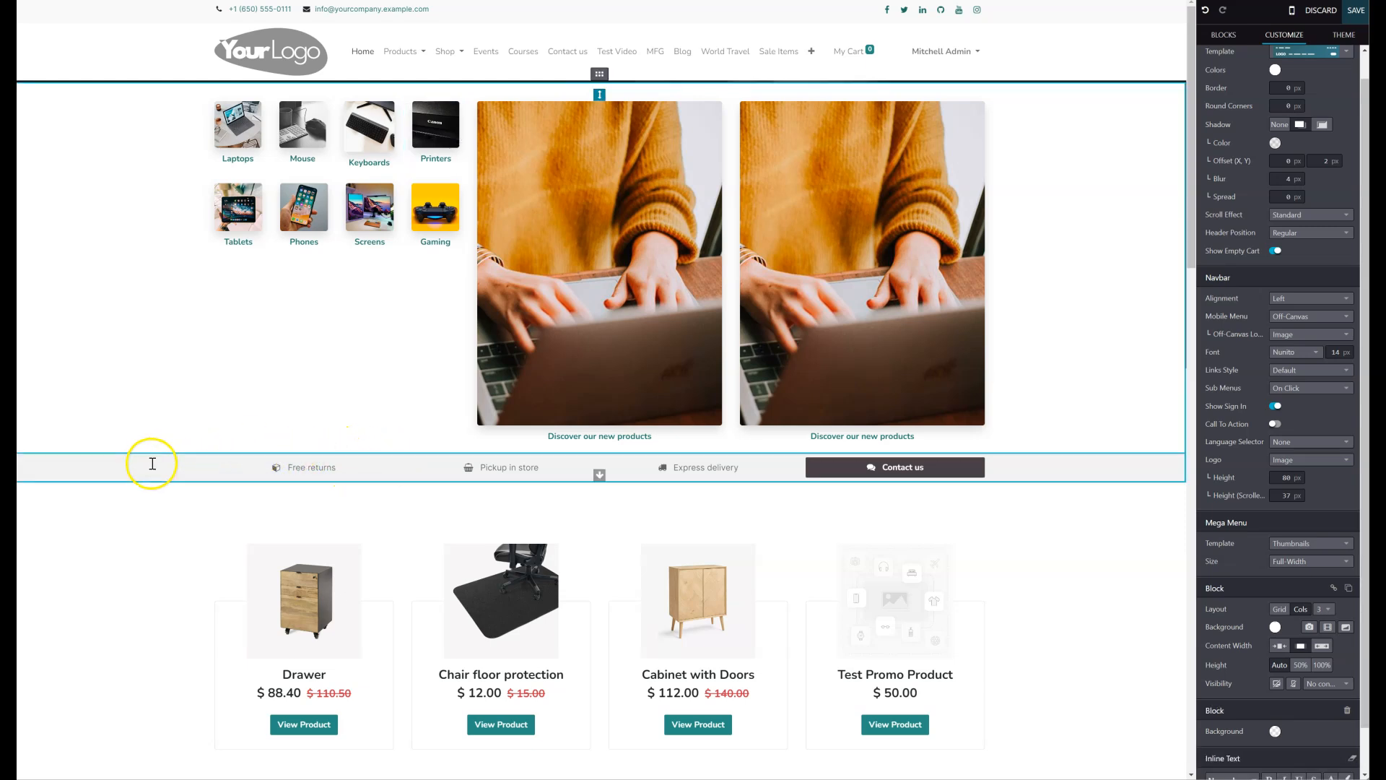
left_click(348, 467)
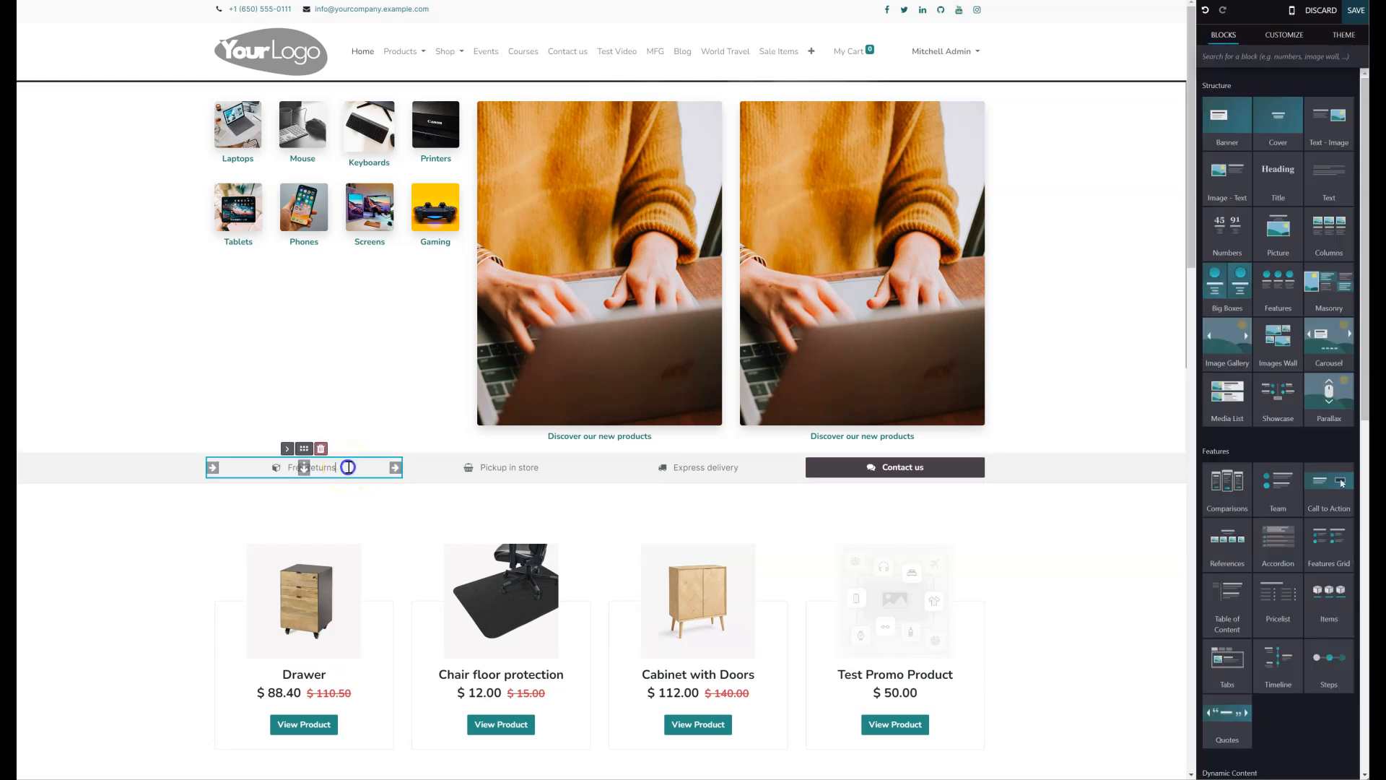
left_click(320, 451)
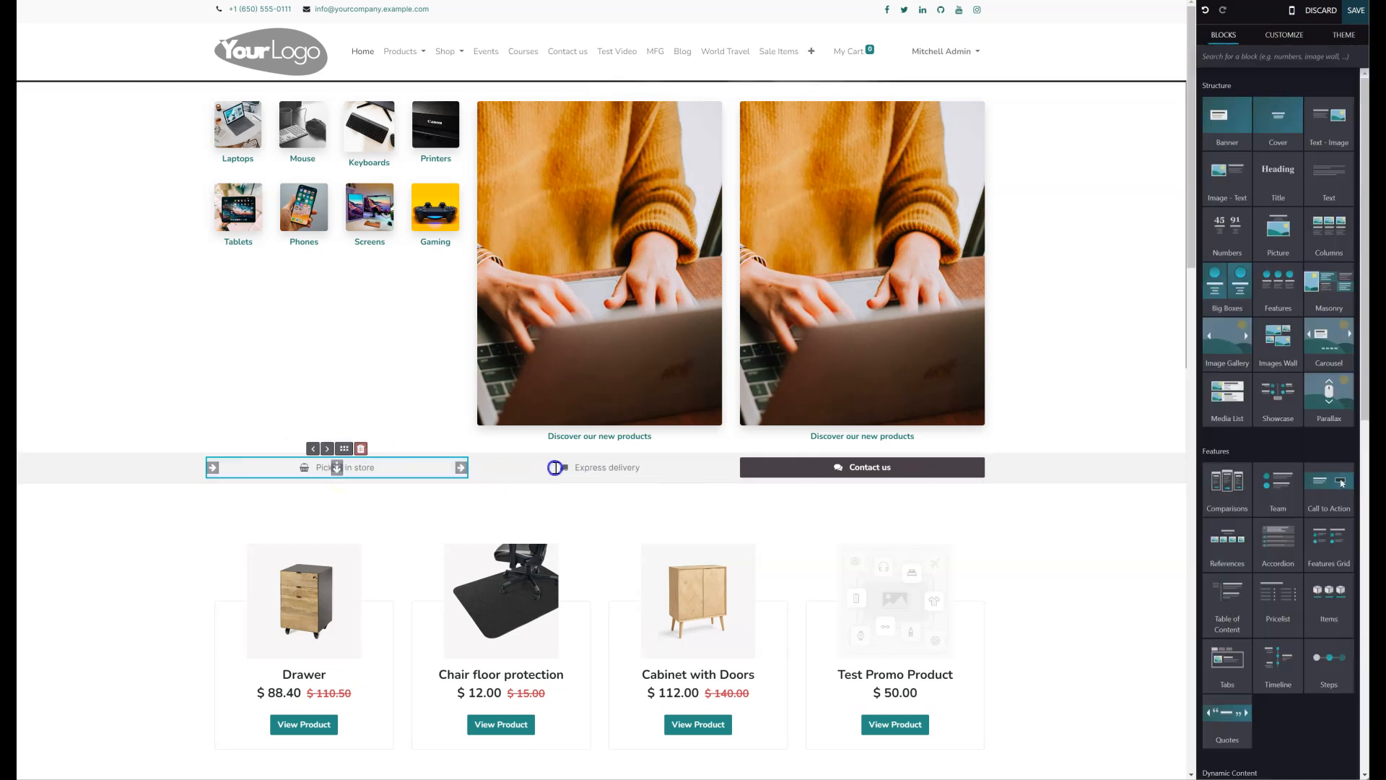
left_click(355, 449)
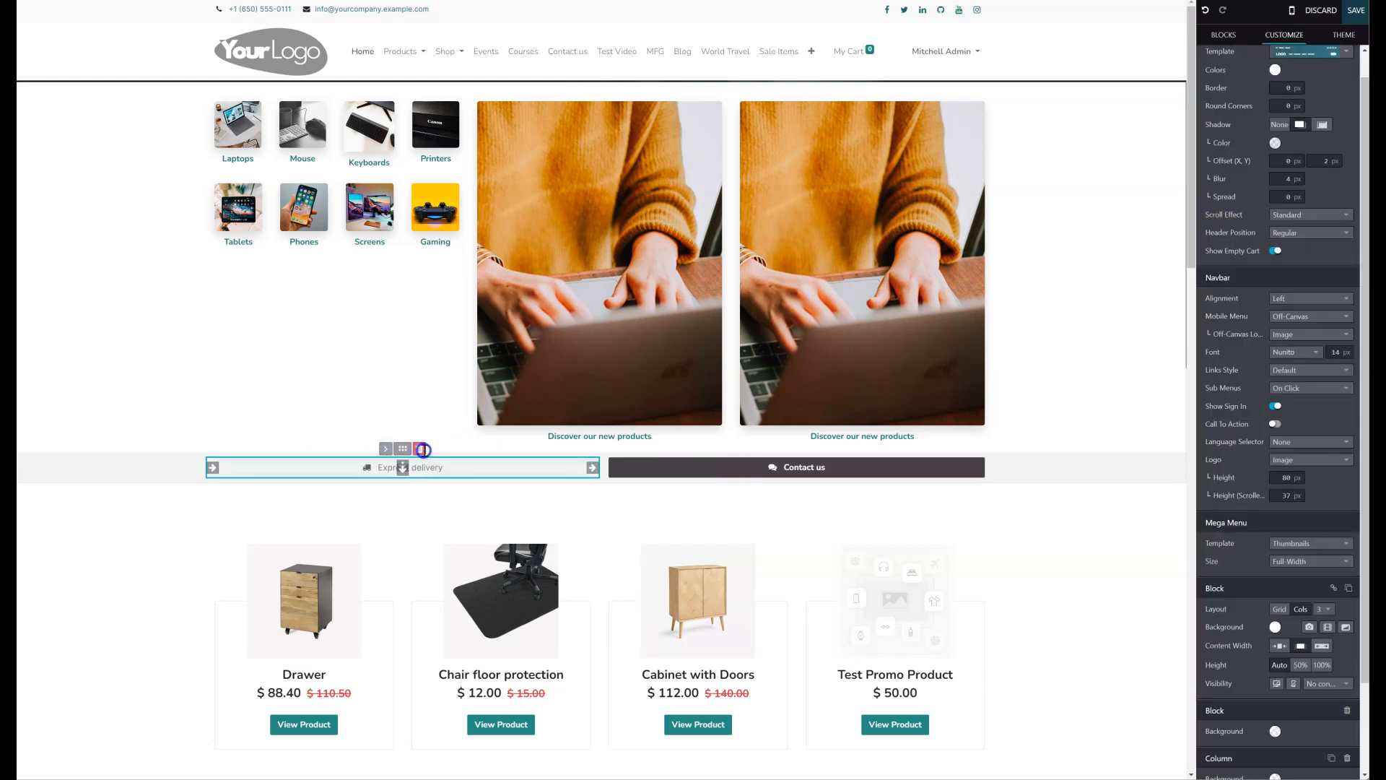
left_click(423, 449)
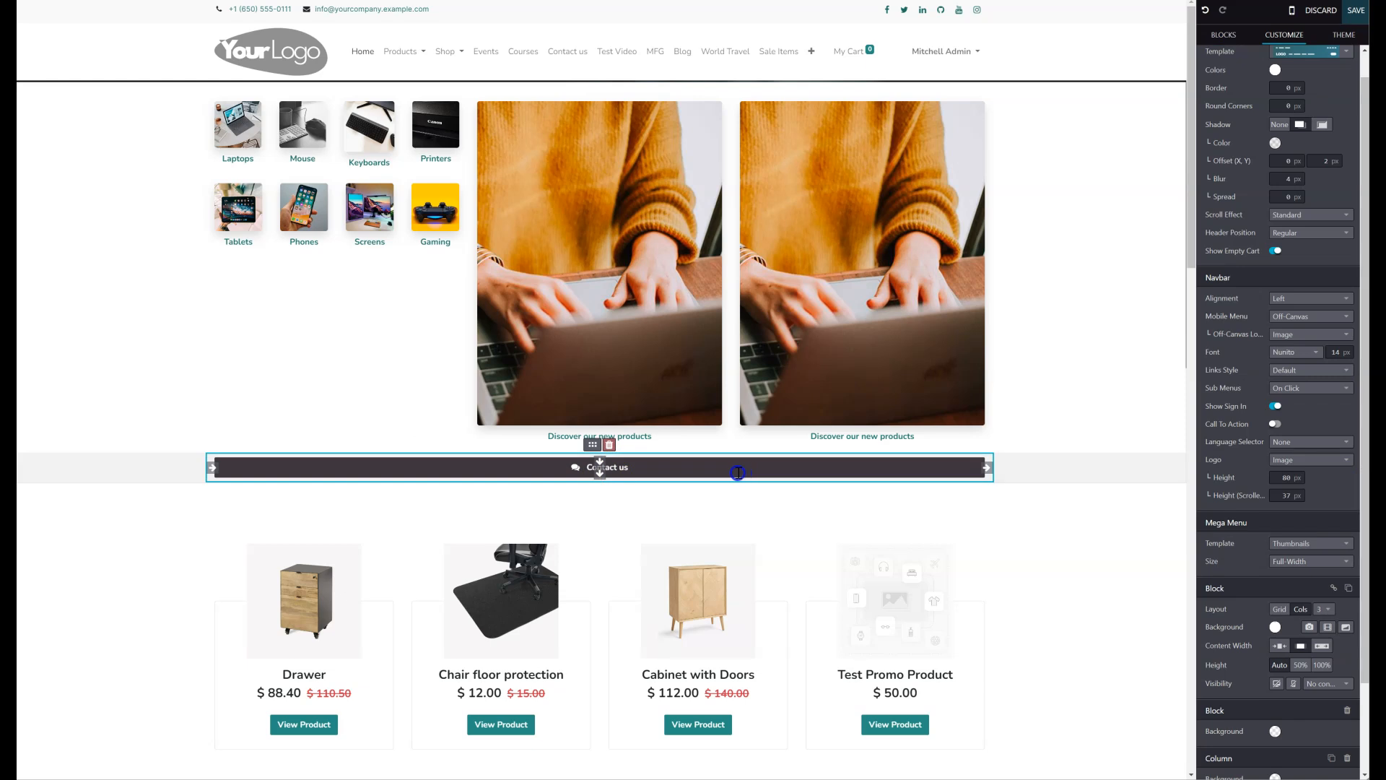
Narrow the Contact us button from both sides so that it lines up with the middle image column
left_click_drag(984, 466, 726, 467)
left_click_drag(224, 463, 478, 472)
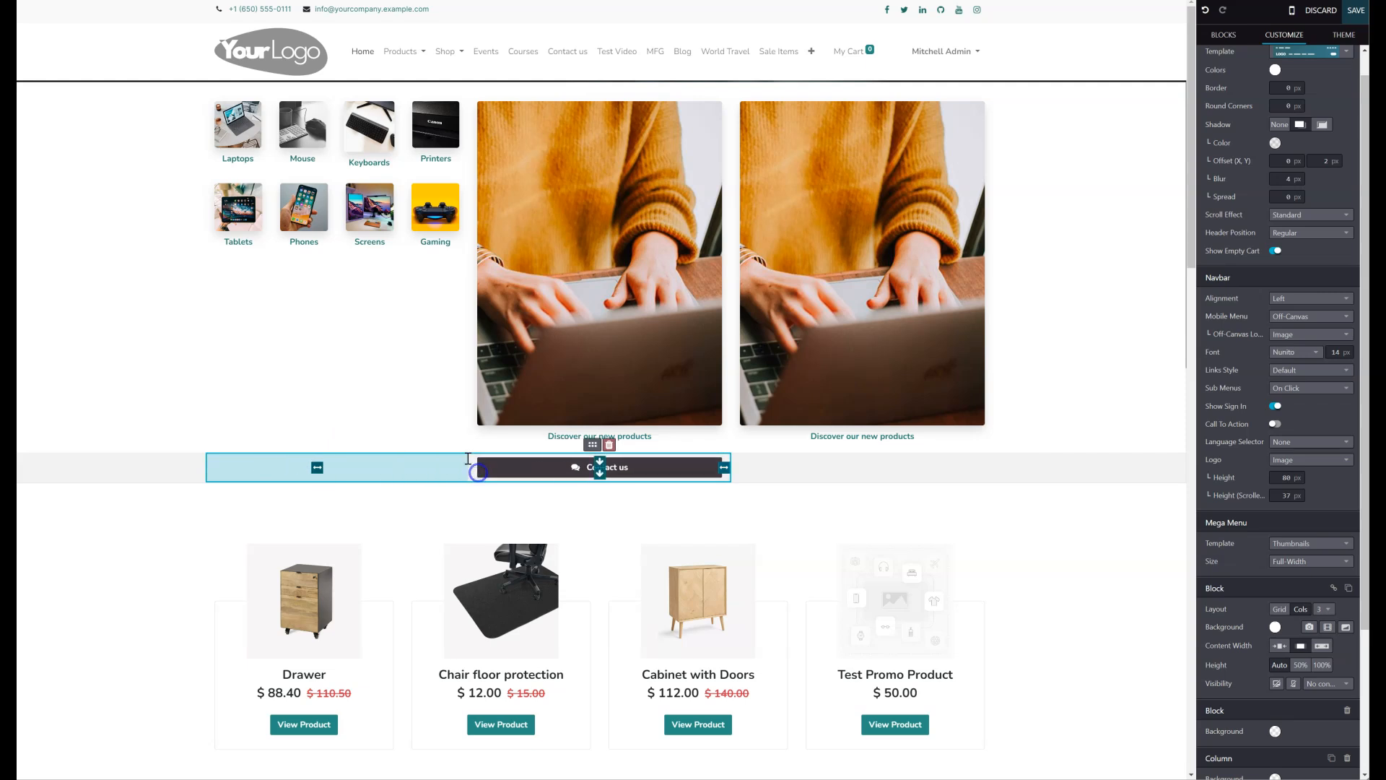
left_click(401, 375)
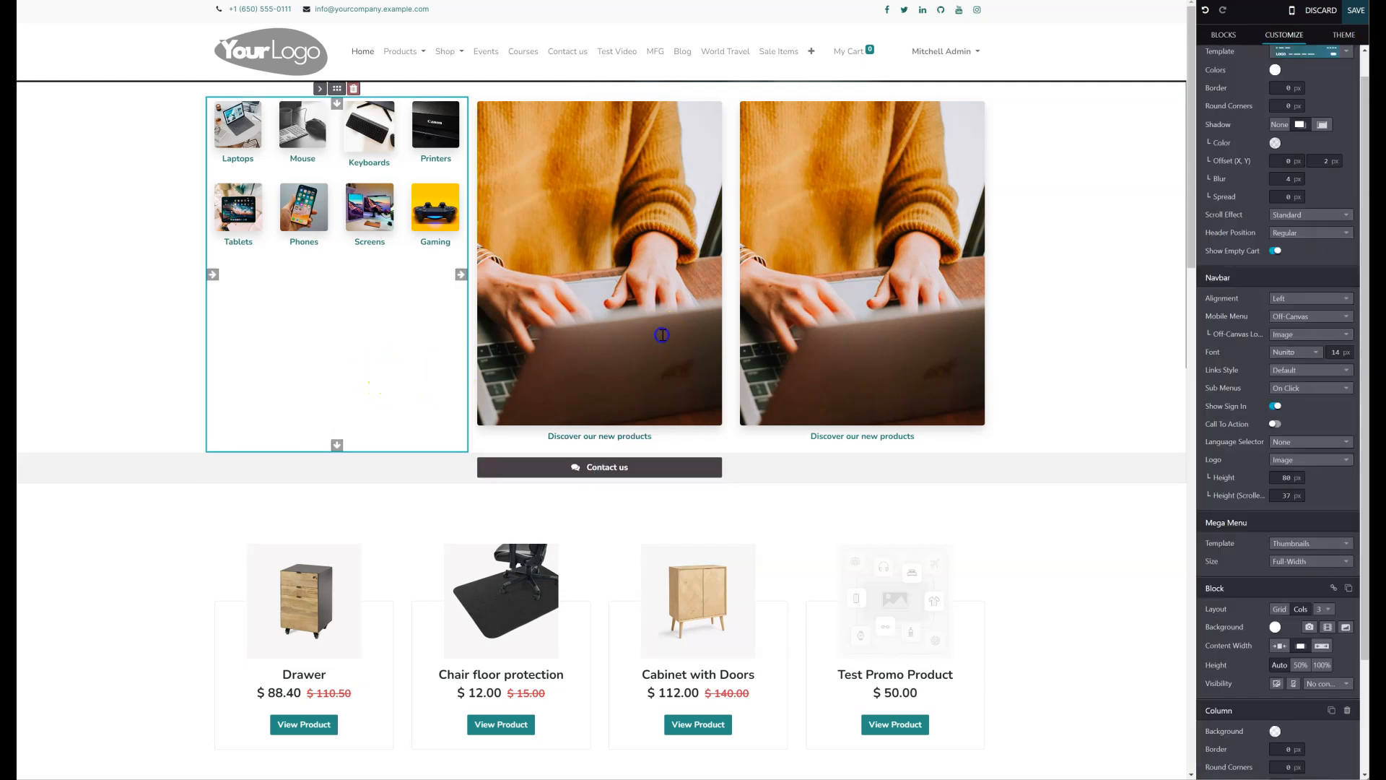
Open the media picker for the middle column's image and close it without choosing a replacement
left_click(638, 251)
double_click(617, 250)
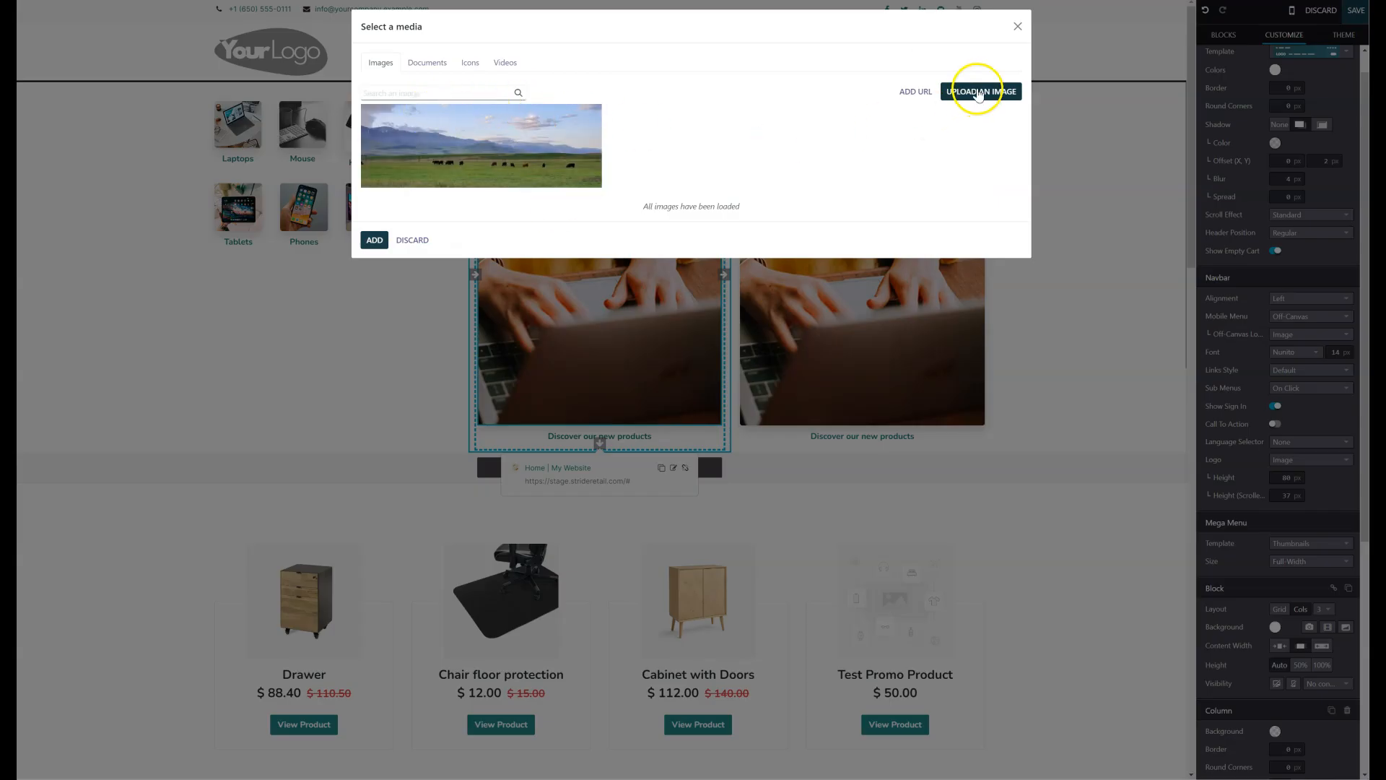
left_click(619, 296)
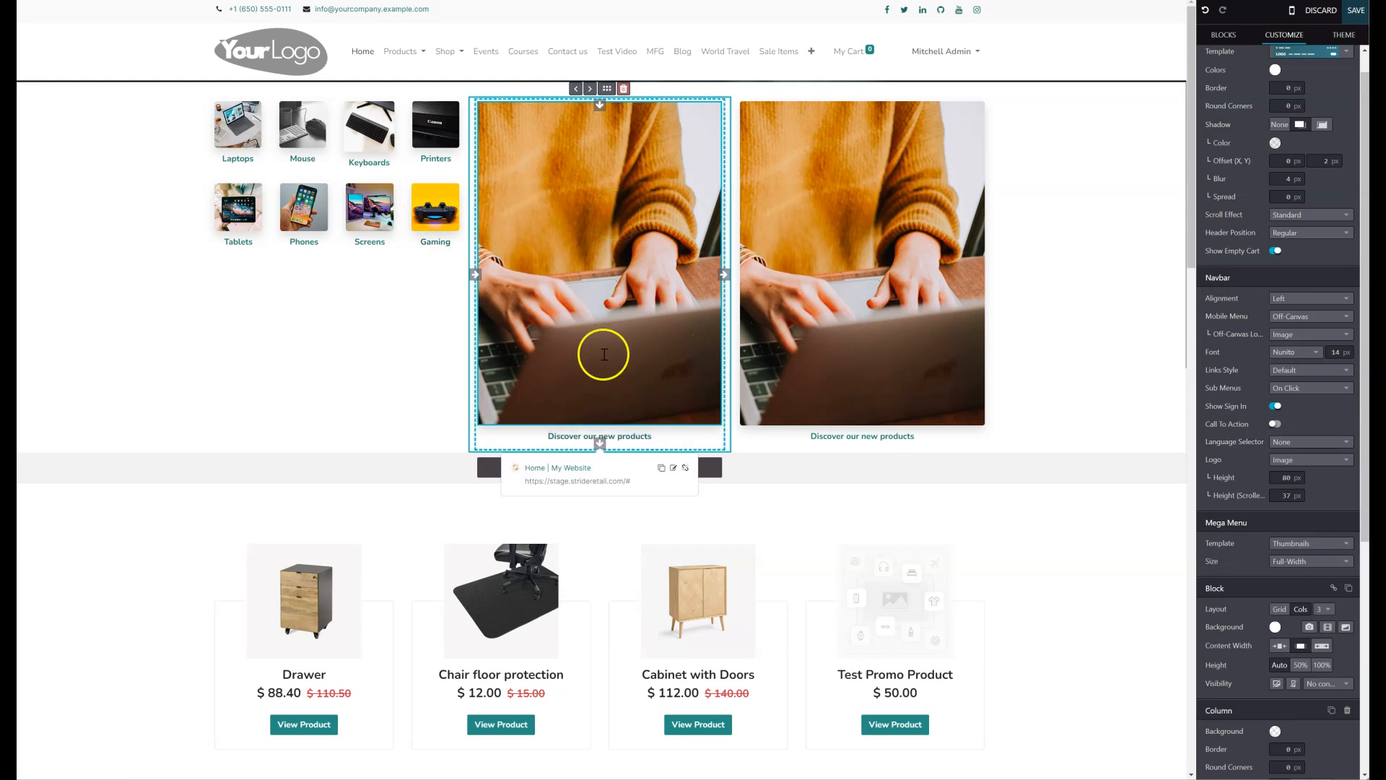
Link the middle column's "Discover our new products" caption to /shop/category/desks-1
left_click(672, 468)
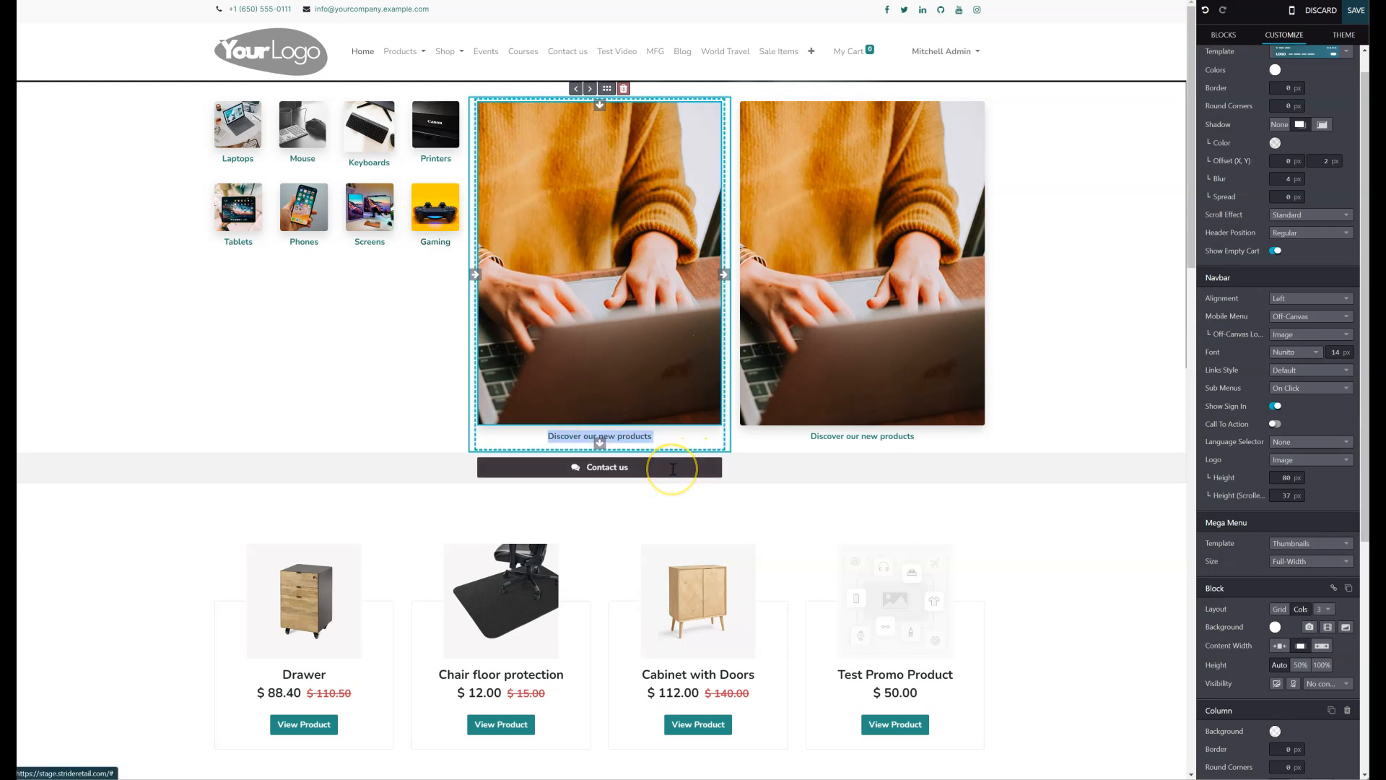
left_click(643, 410)
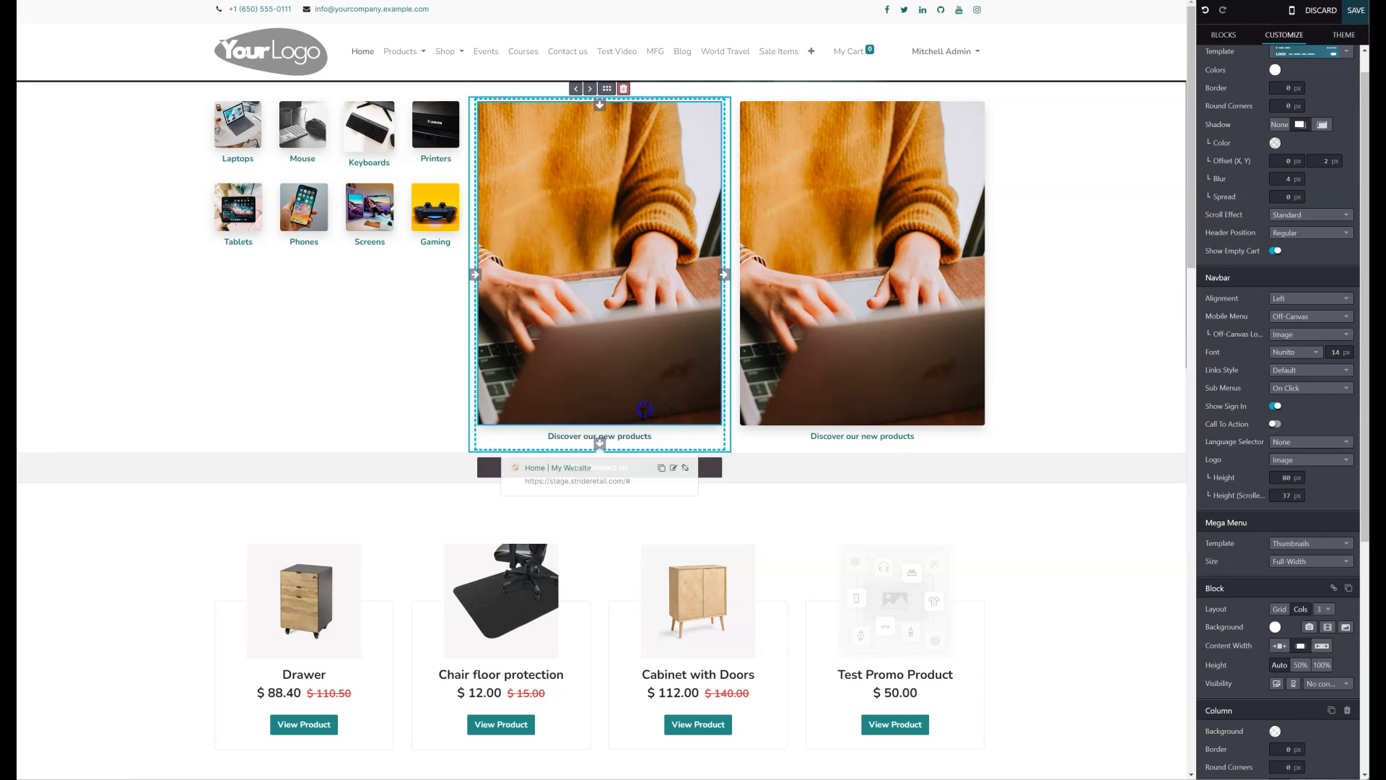
left_click(636, 436)
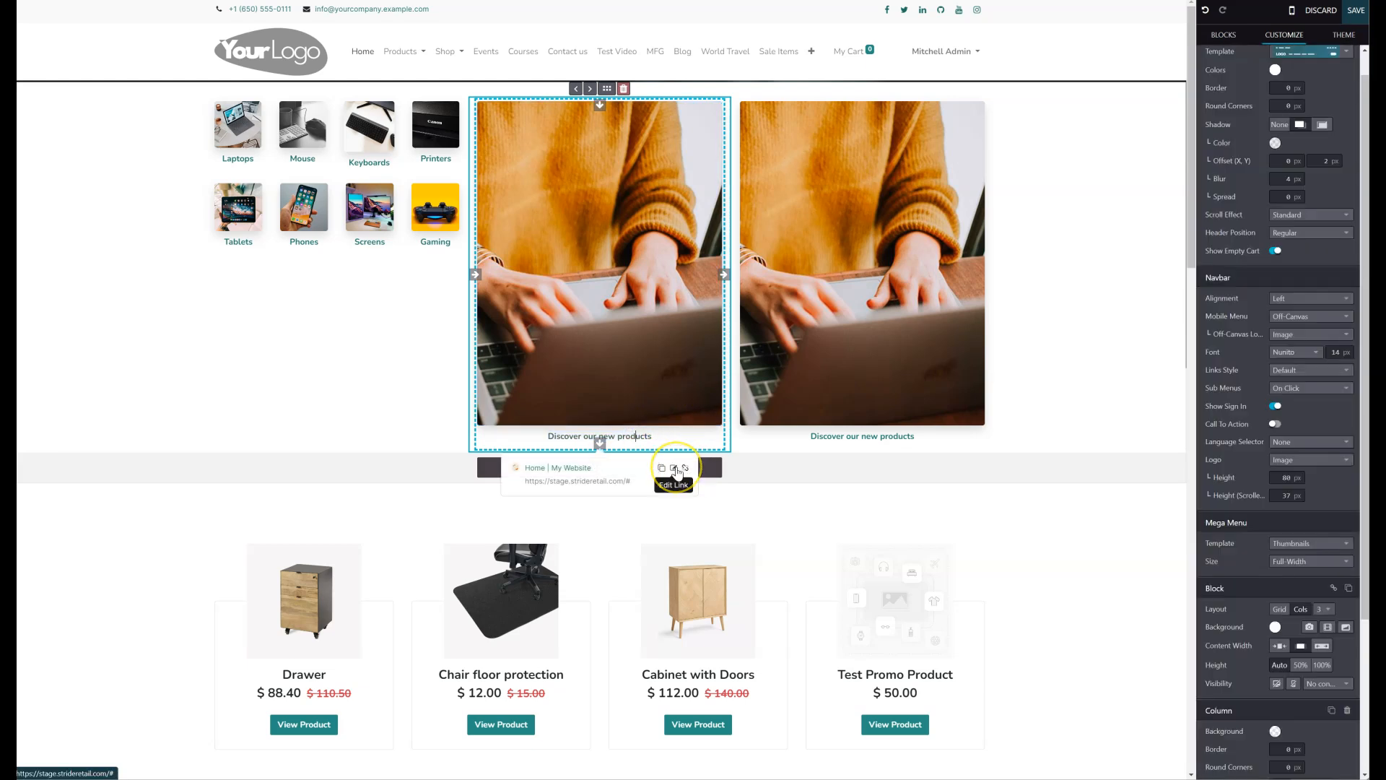
left_click(675, 468)
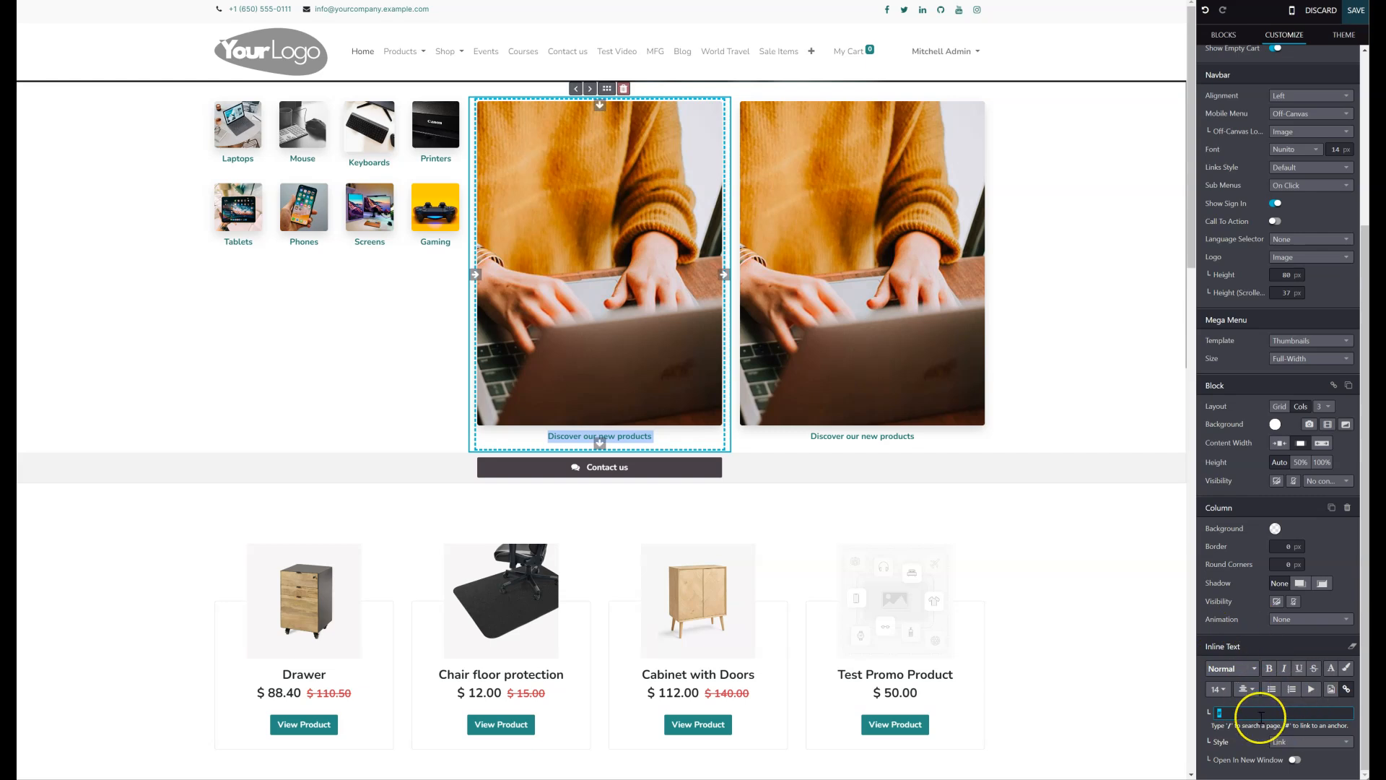
type("/shop/ca")
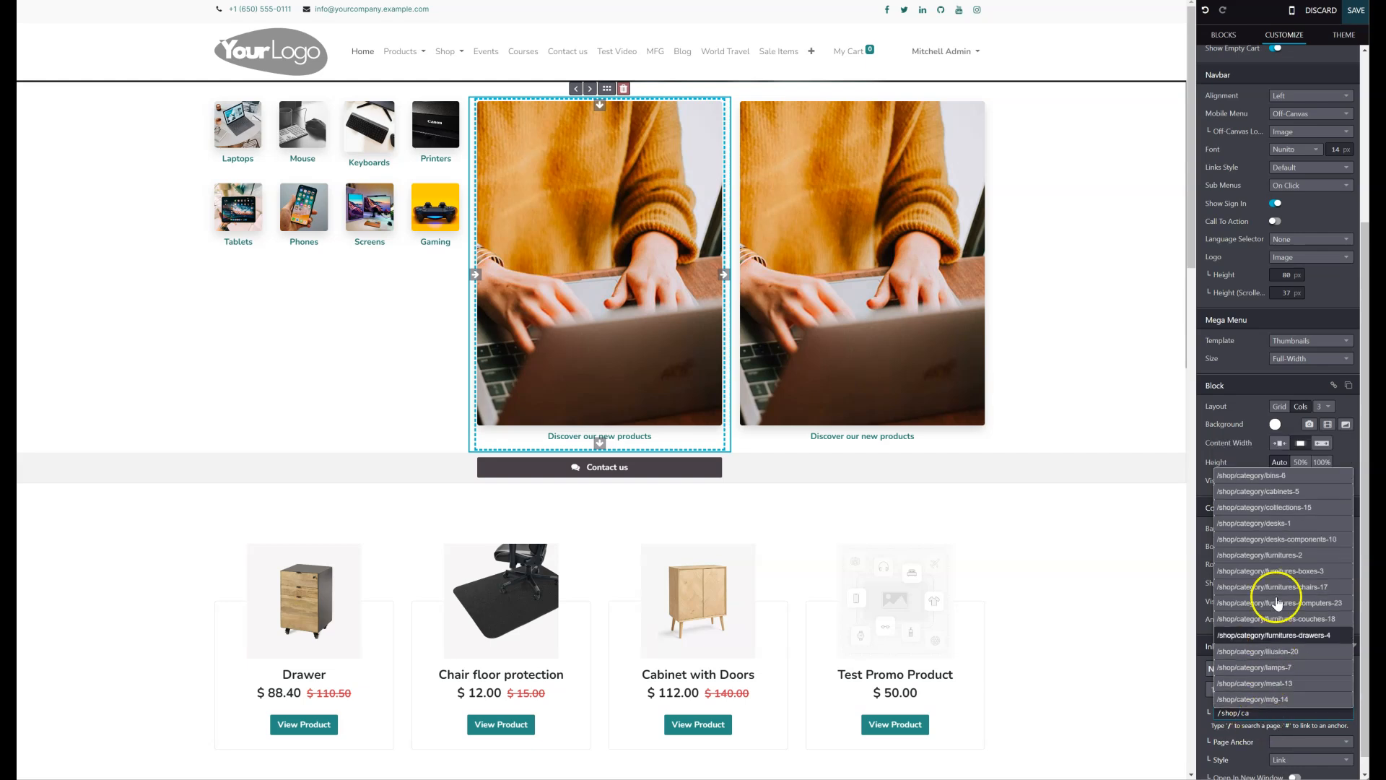
left_click(1291, 525)
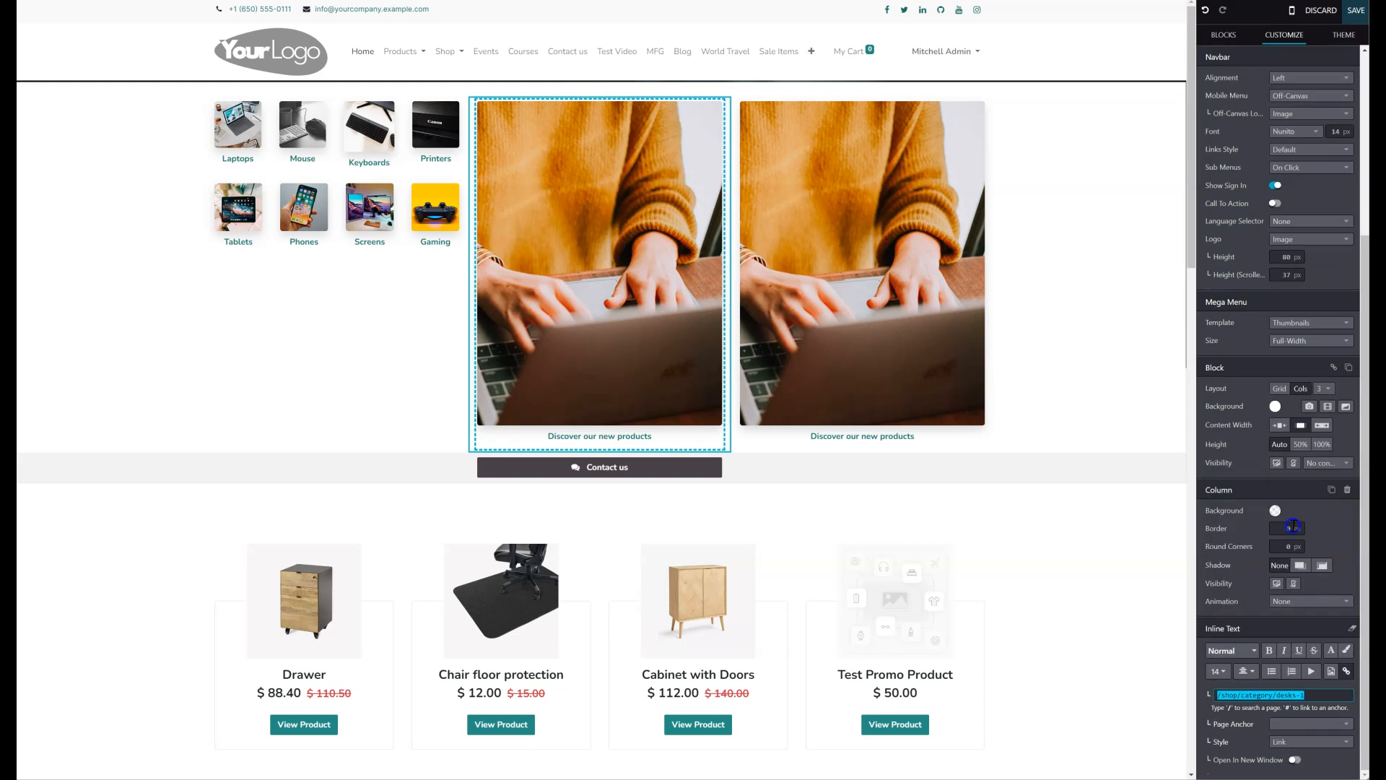
Link the last image column's "Discover our new products" caption to /shop/category/furnitures-2
left_click(851, 433)
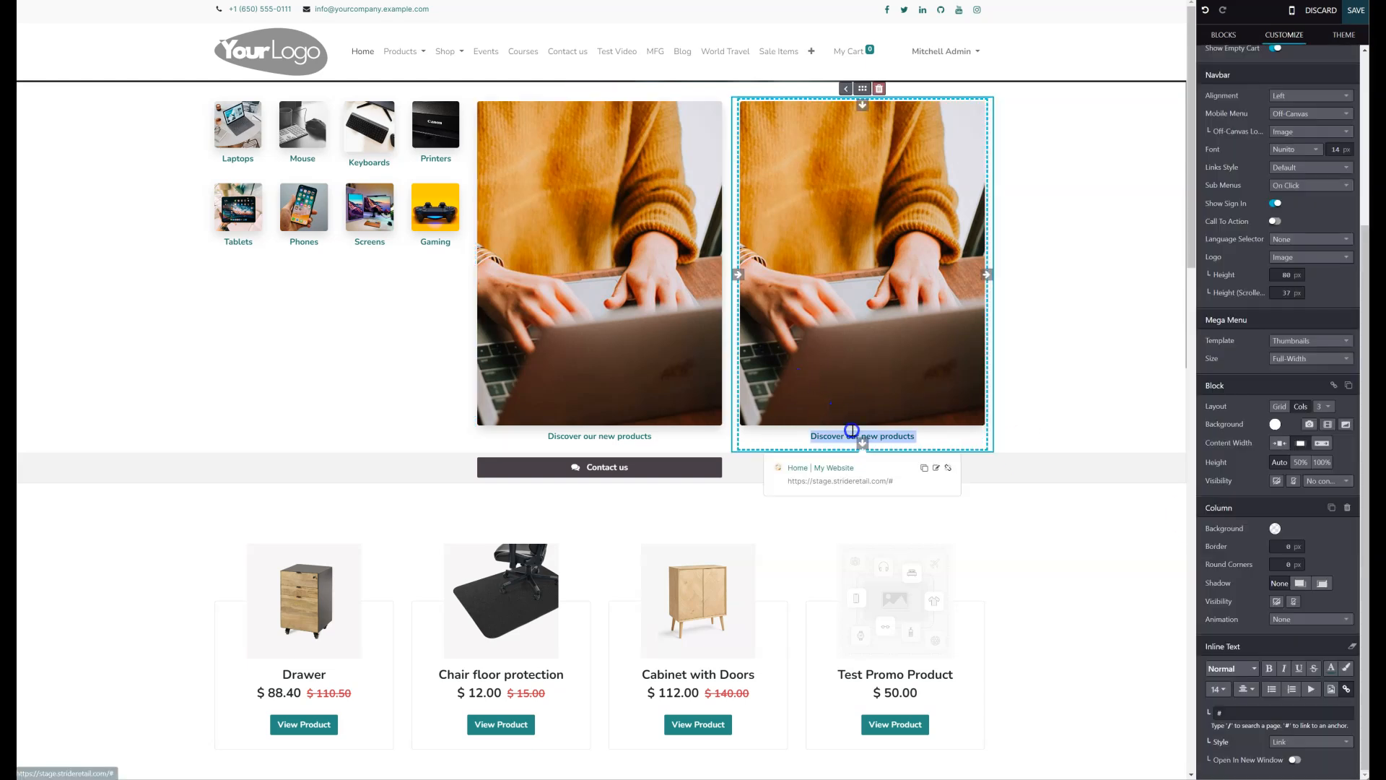
left_click(936, 470)
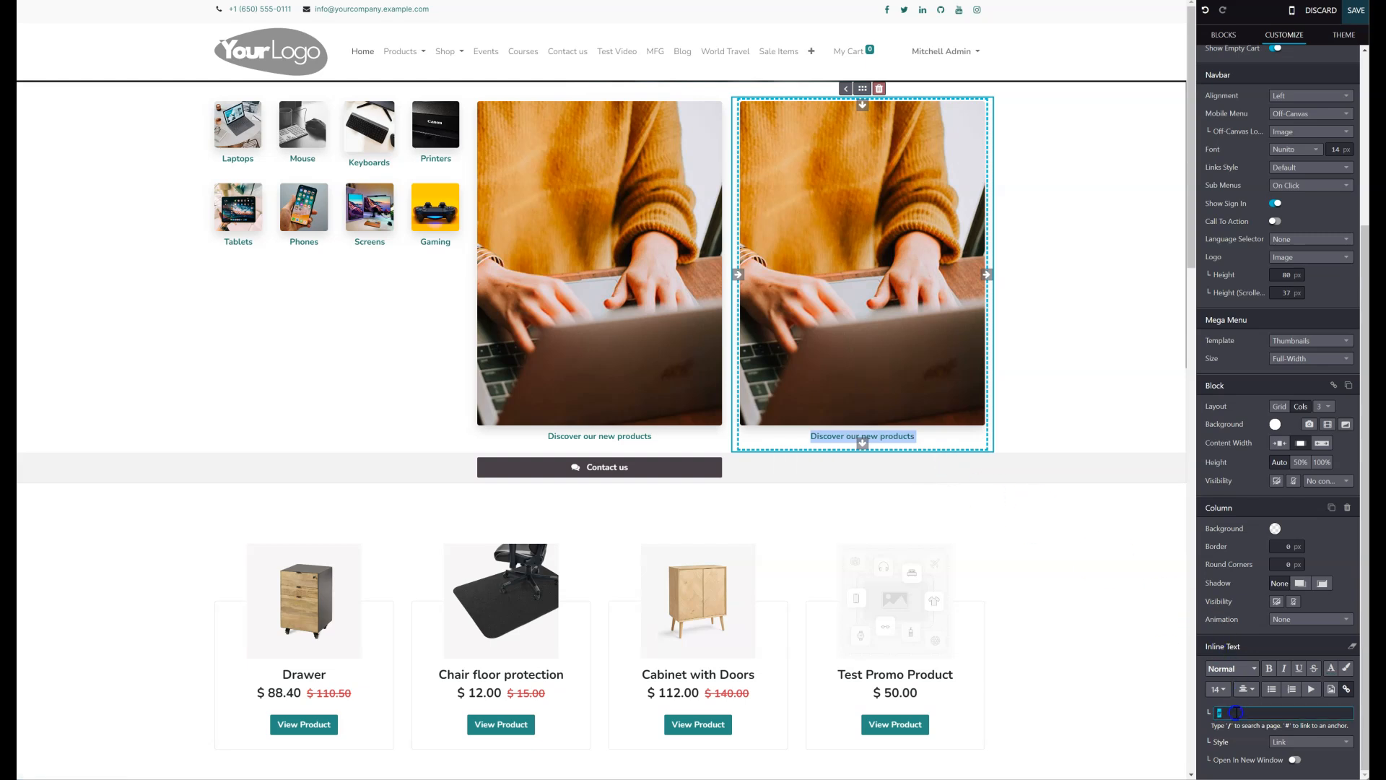
type("/")
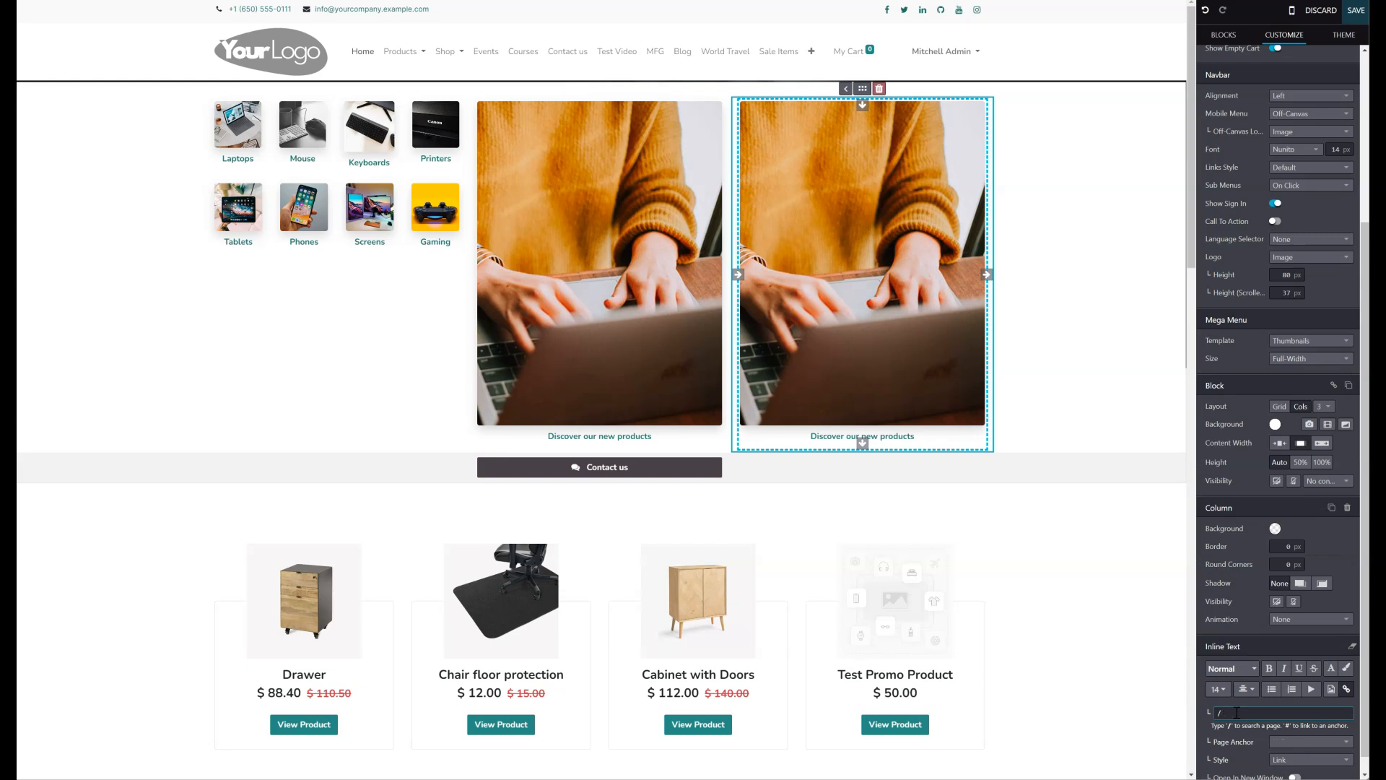
type("hshop/category/furnitures-2")
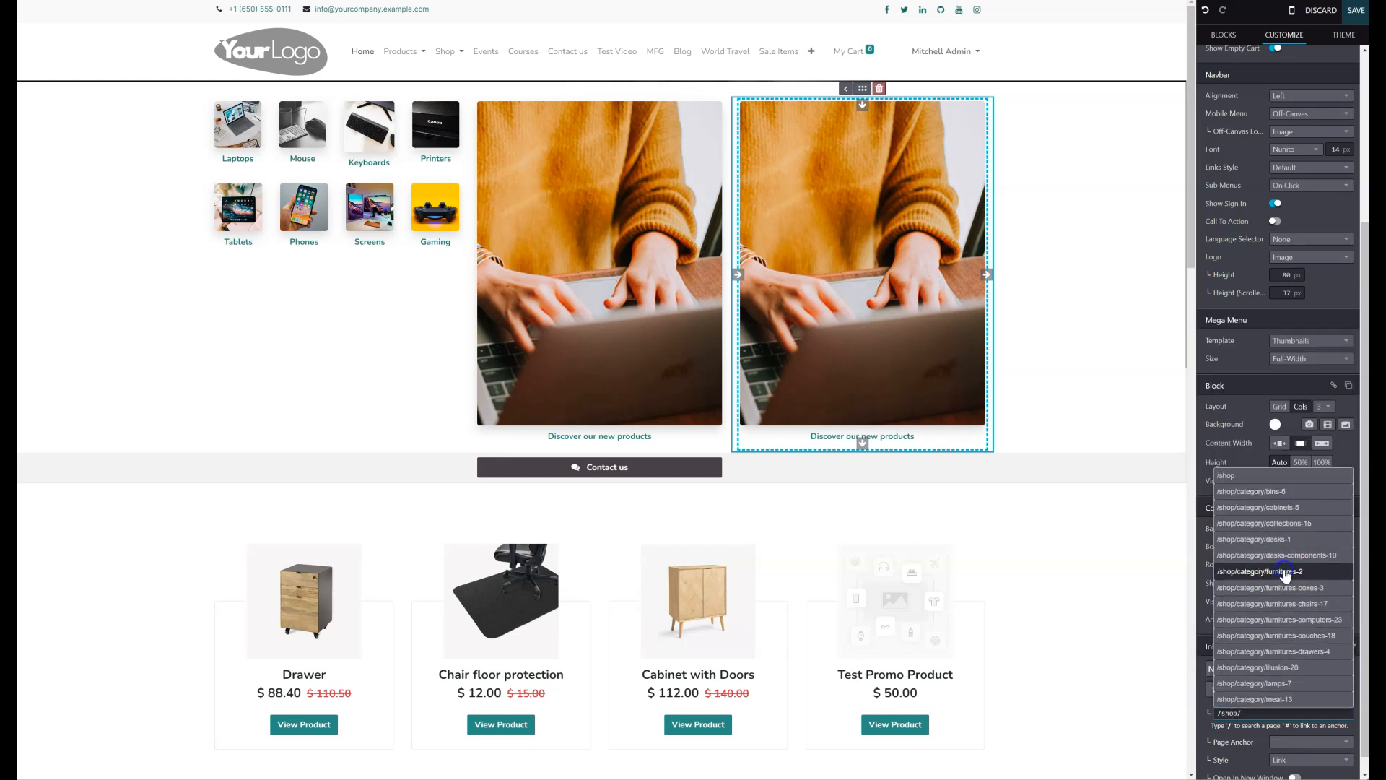
left_click(1284, 571)
left_click(1083, 387)
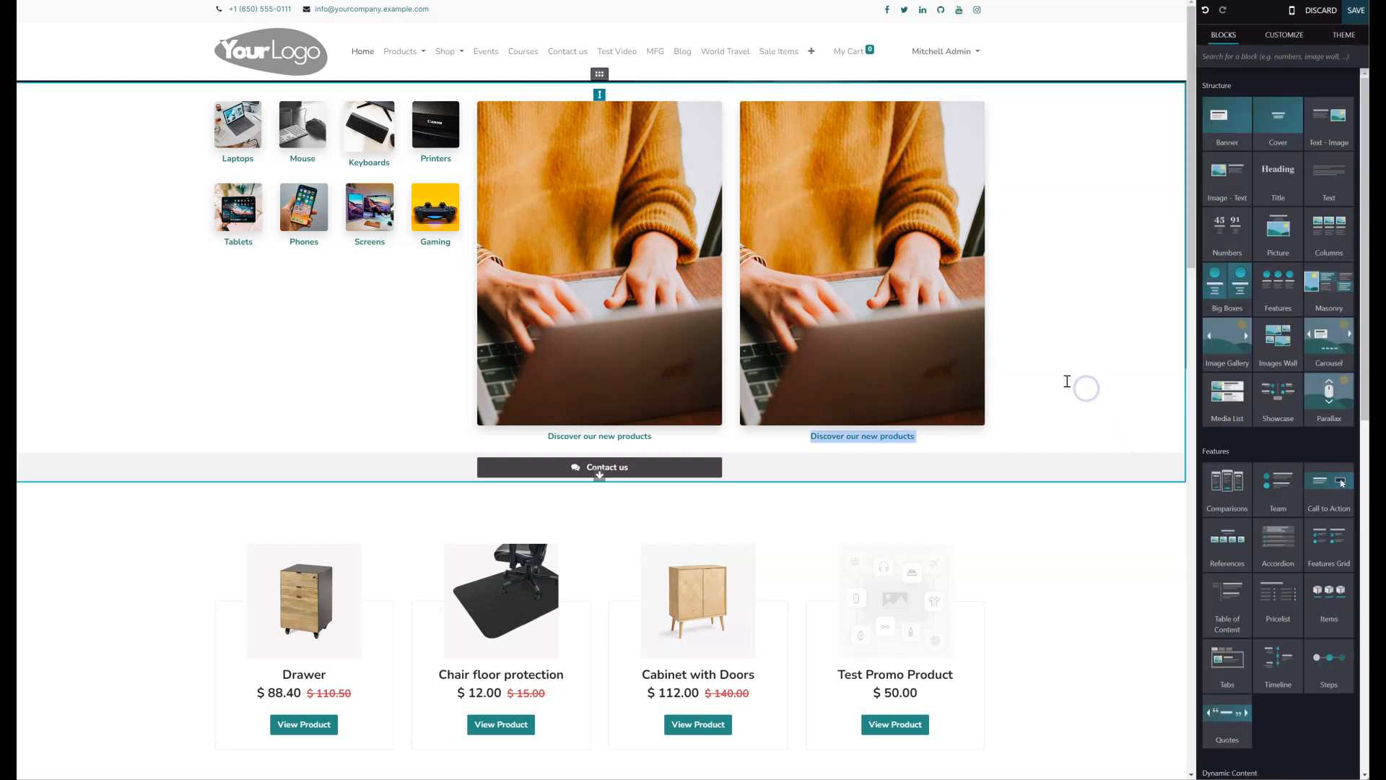
Link the Printers tile's label in the first column to the bins category page, /shop/category/bins-6
left_click(368, 166)
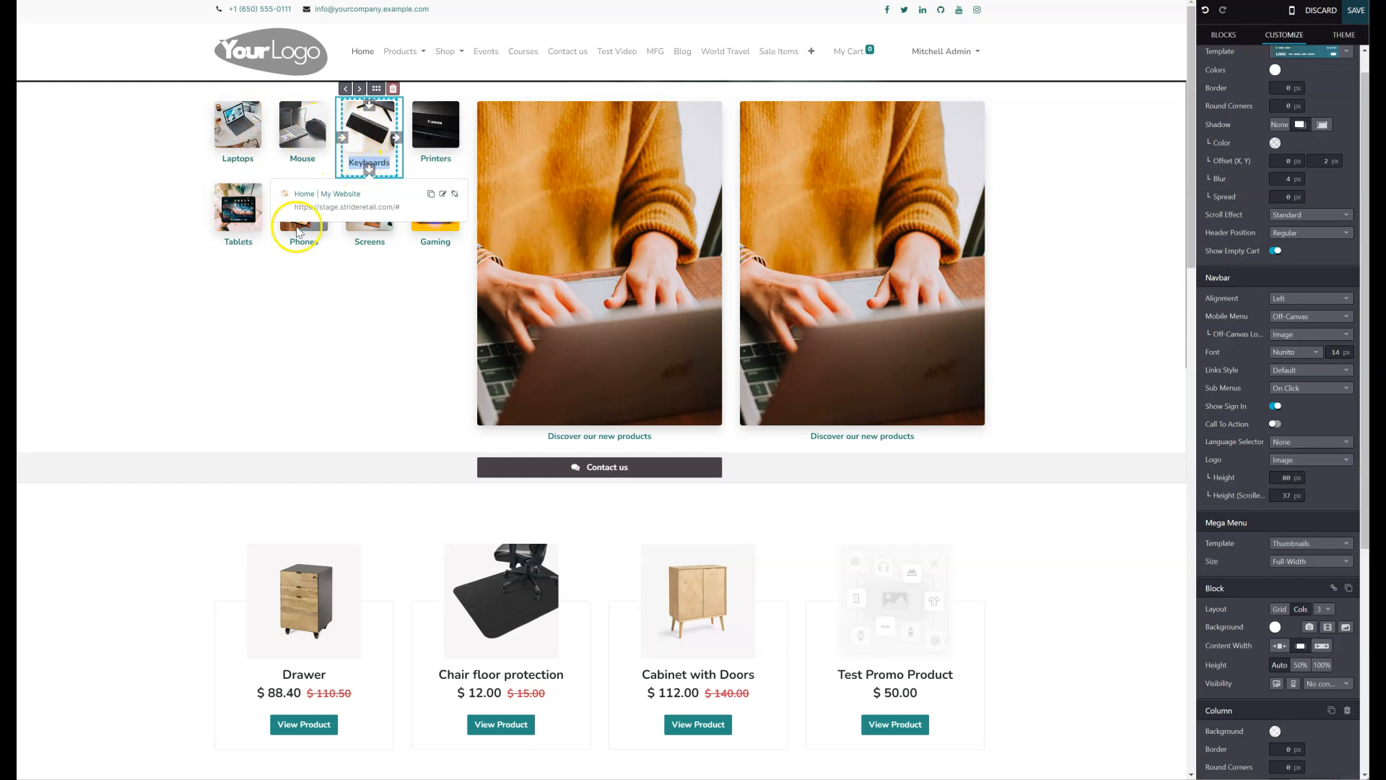
left_click(312, 150)
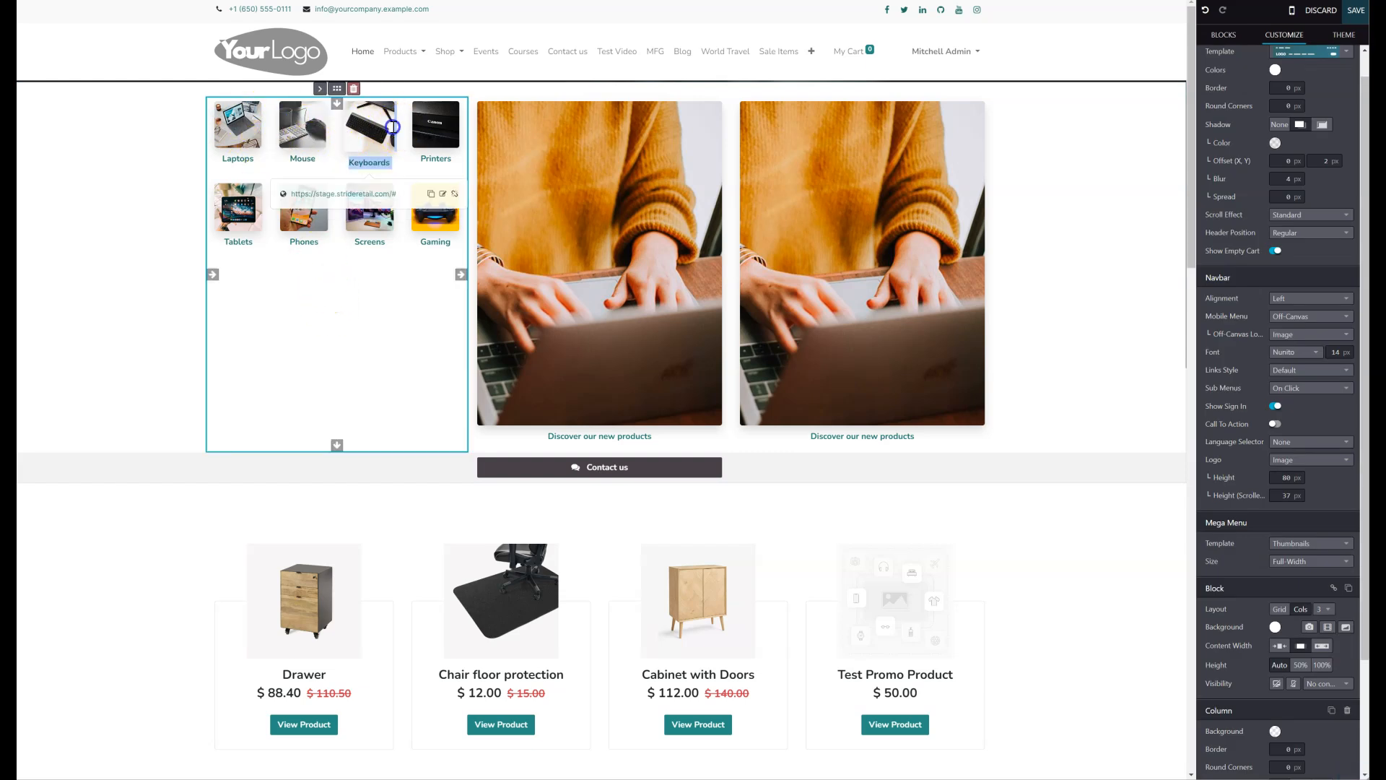
left_click(443, 158)
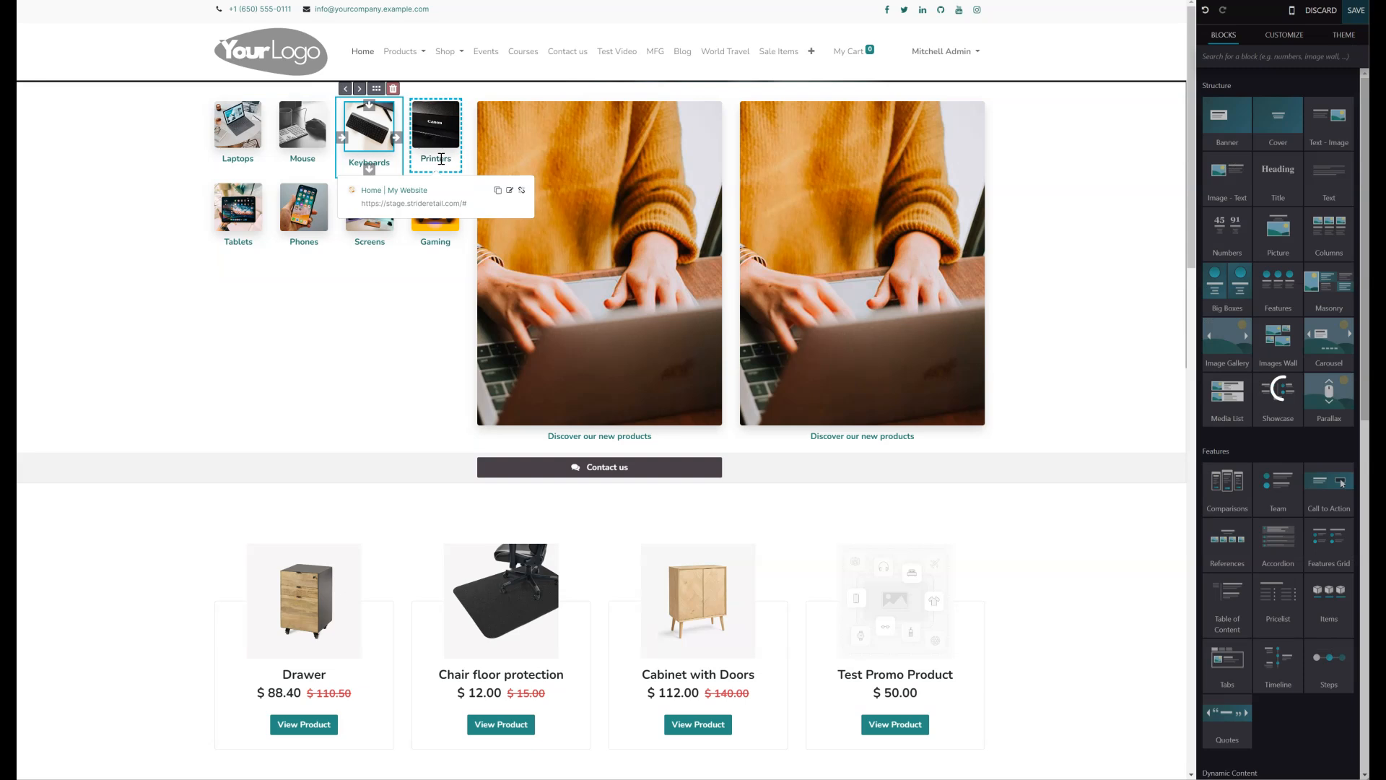
double_click(442, 158)
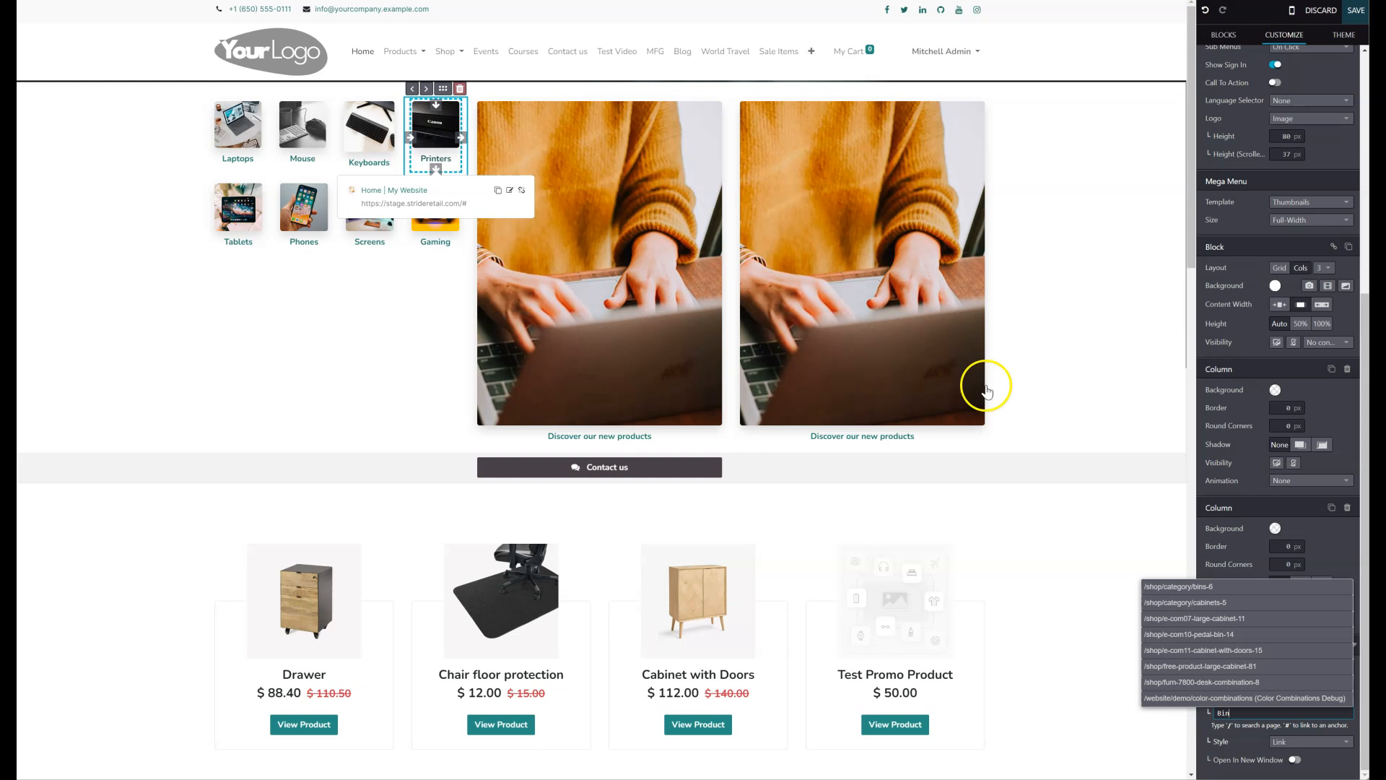
left_click(1178, 585)
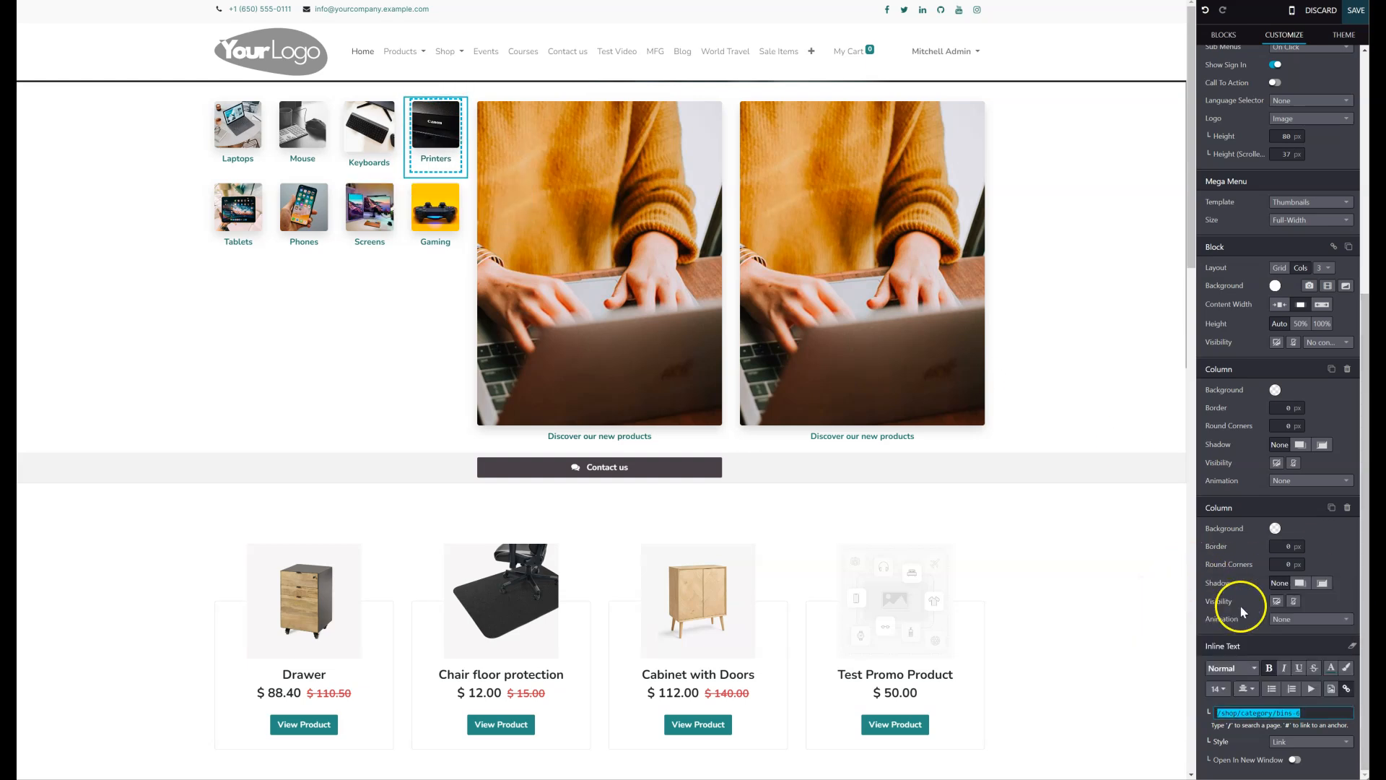
left_click(424, 159)
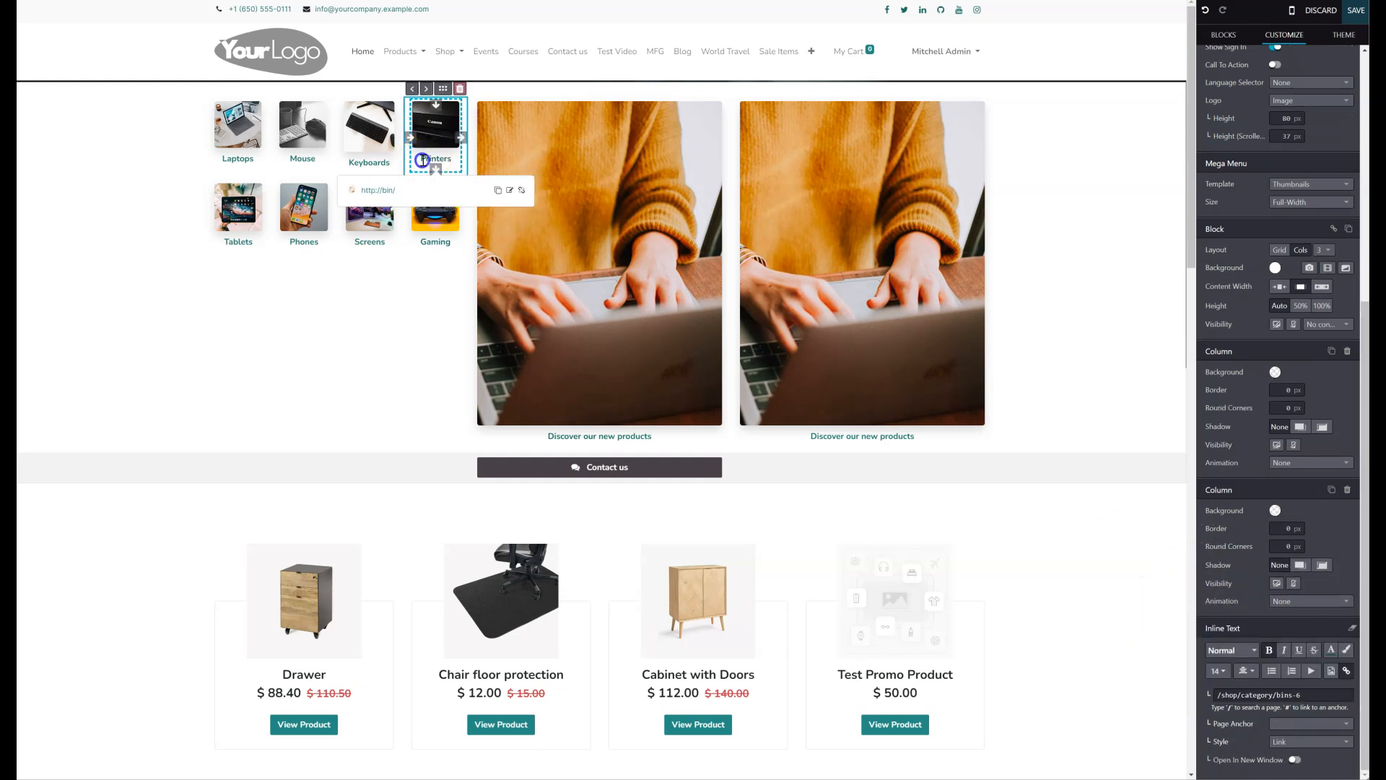
double_click(424, 159)
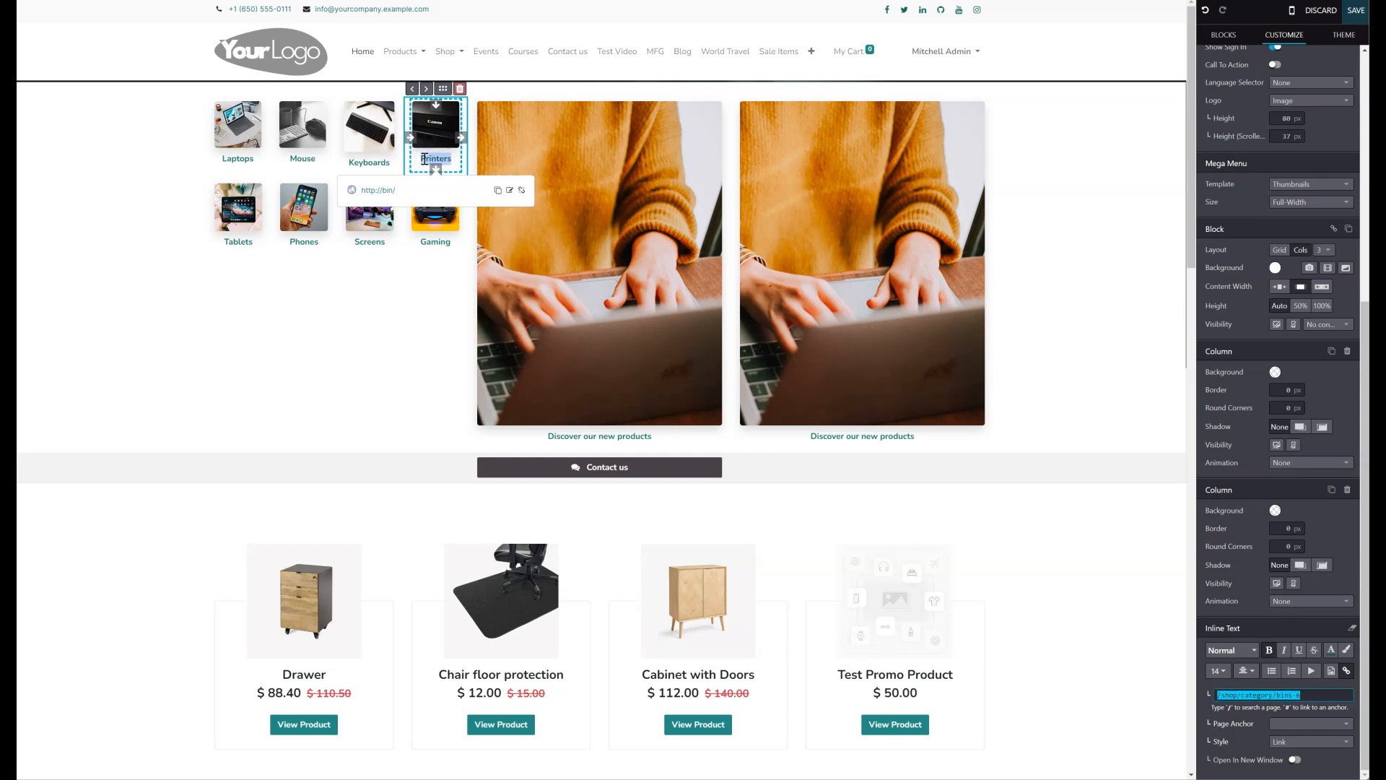
left_click(1328, 724)
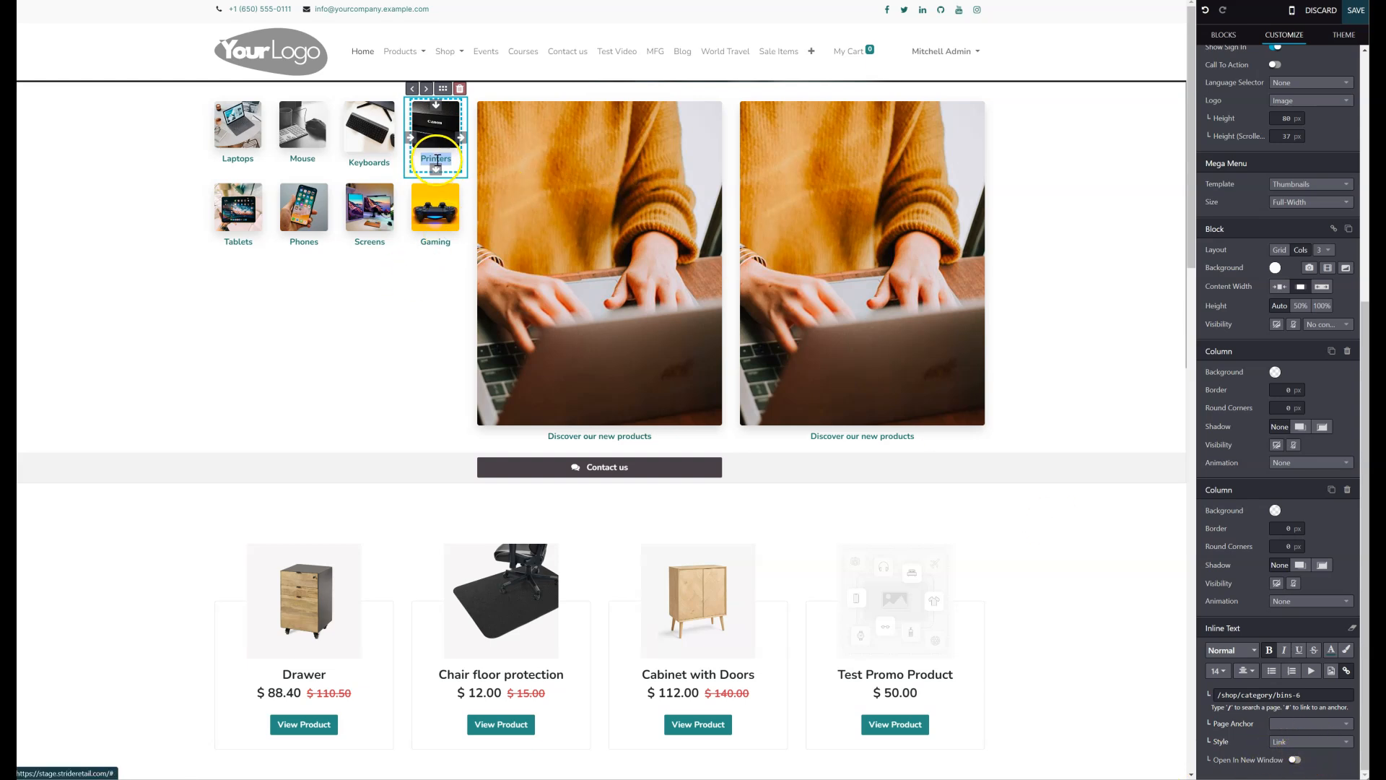
Rename the Printers tile's label in the mega menu to Toys
left_click(435, 130)
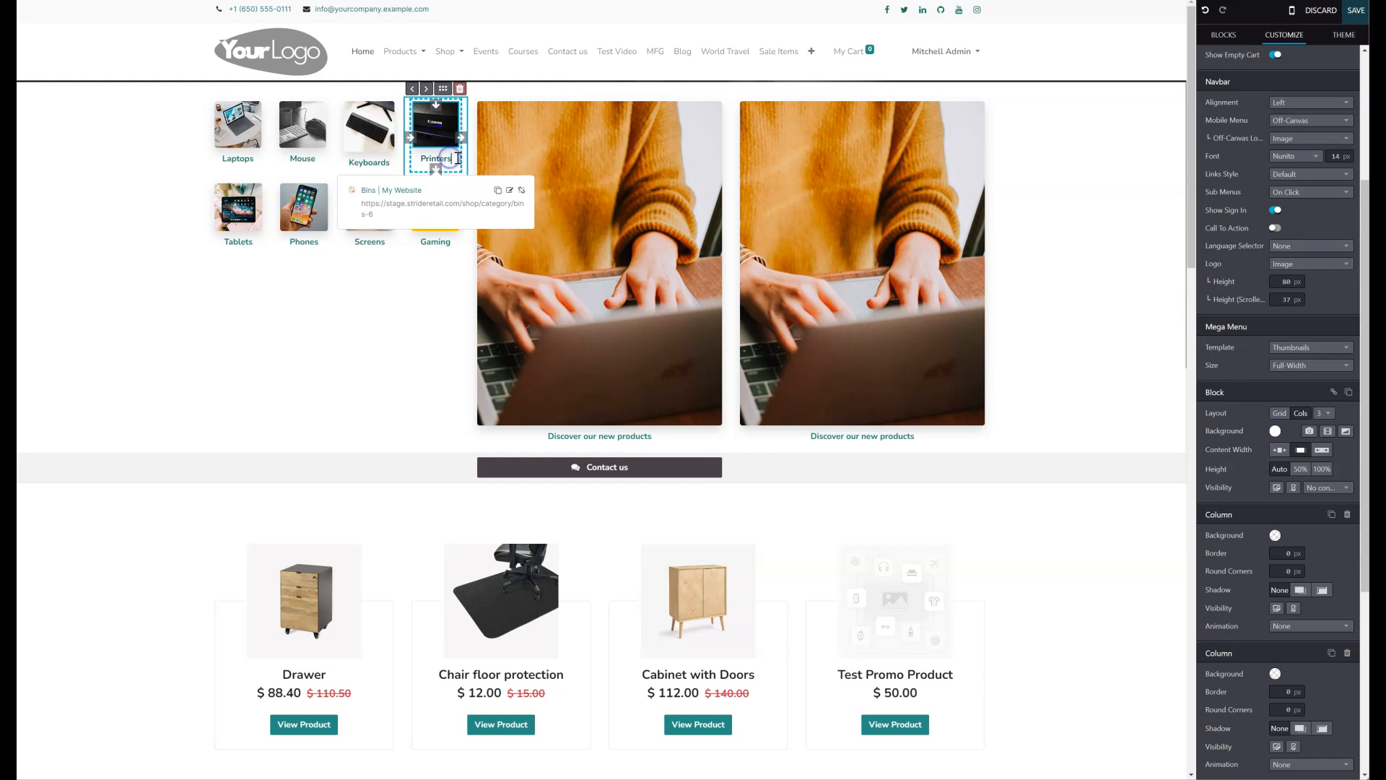
key("BackSpace")
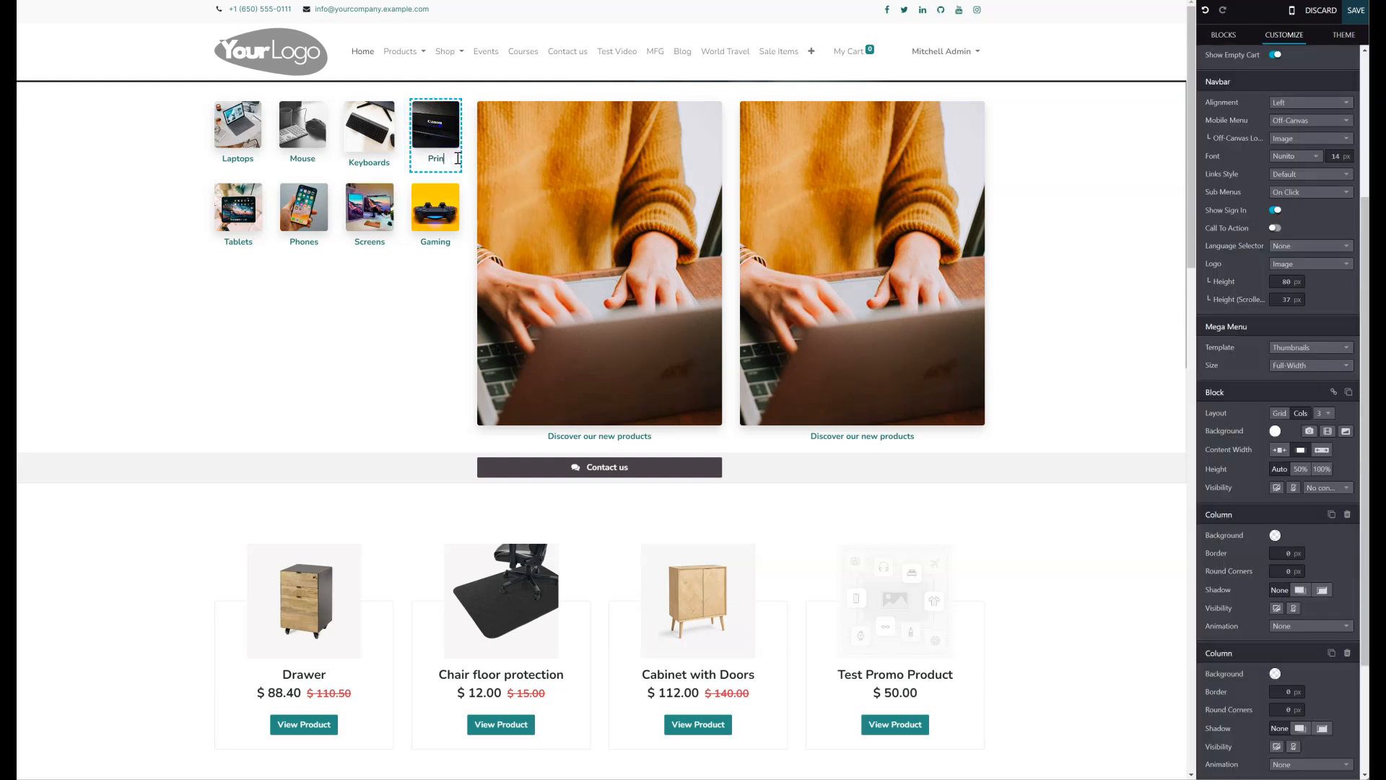
key("BackSpace")
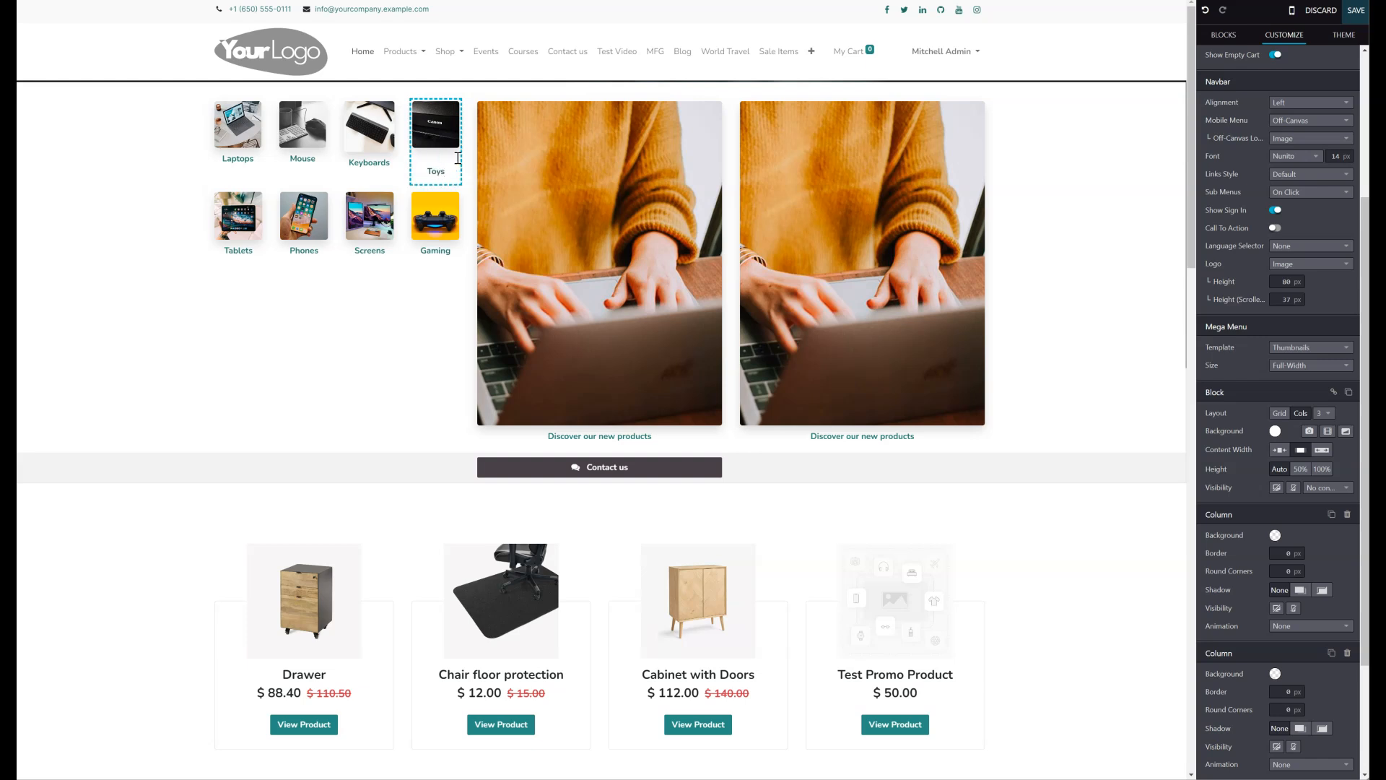
left_click(448, 163)
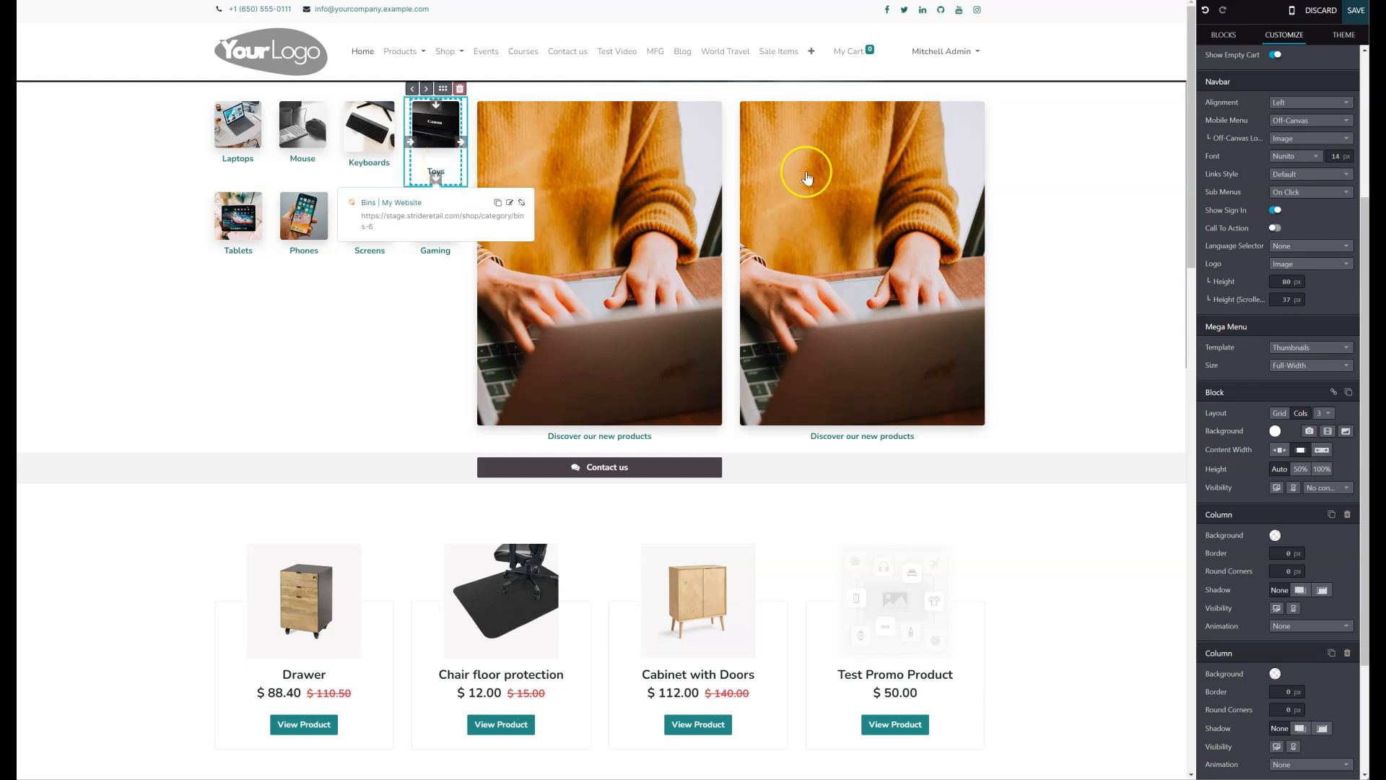
Remove the empty line between the printer image and its Toys label so the text sits directly beneath the picture
left_click(443, 266)
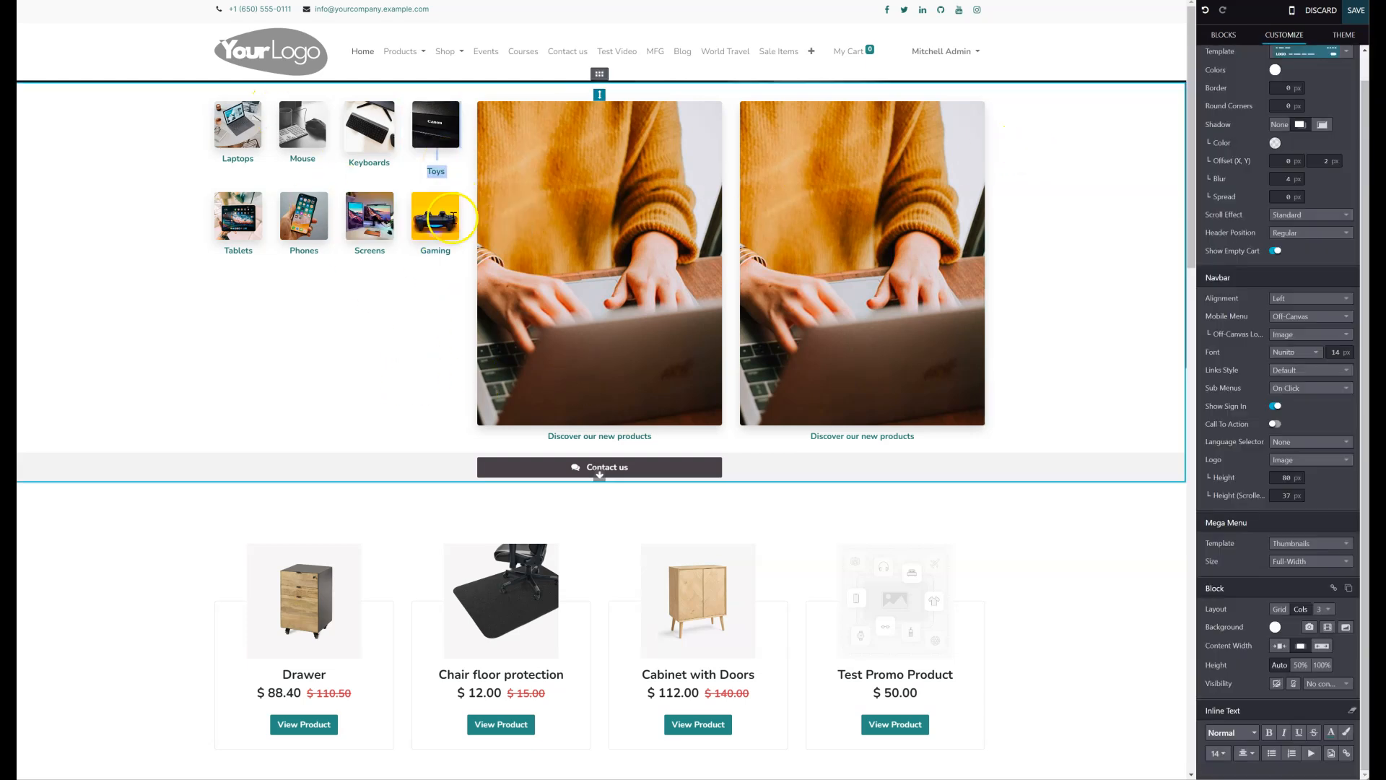
left_click(488, 161)
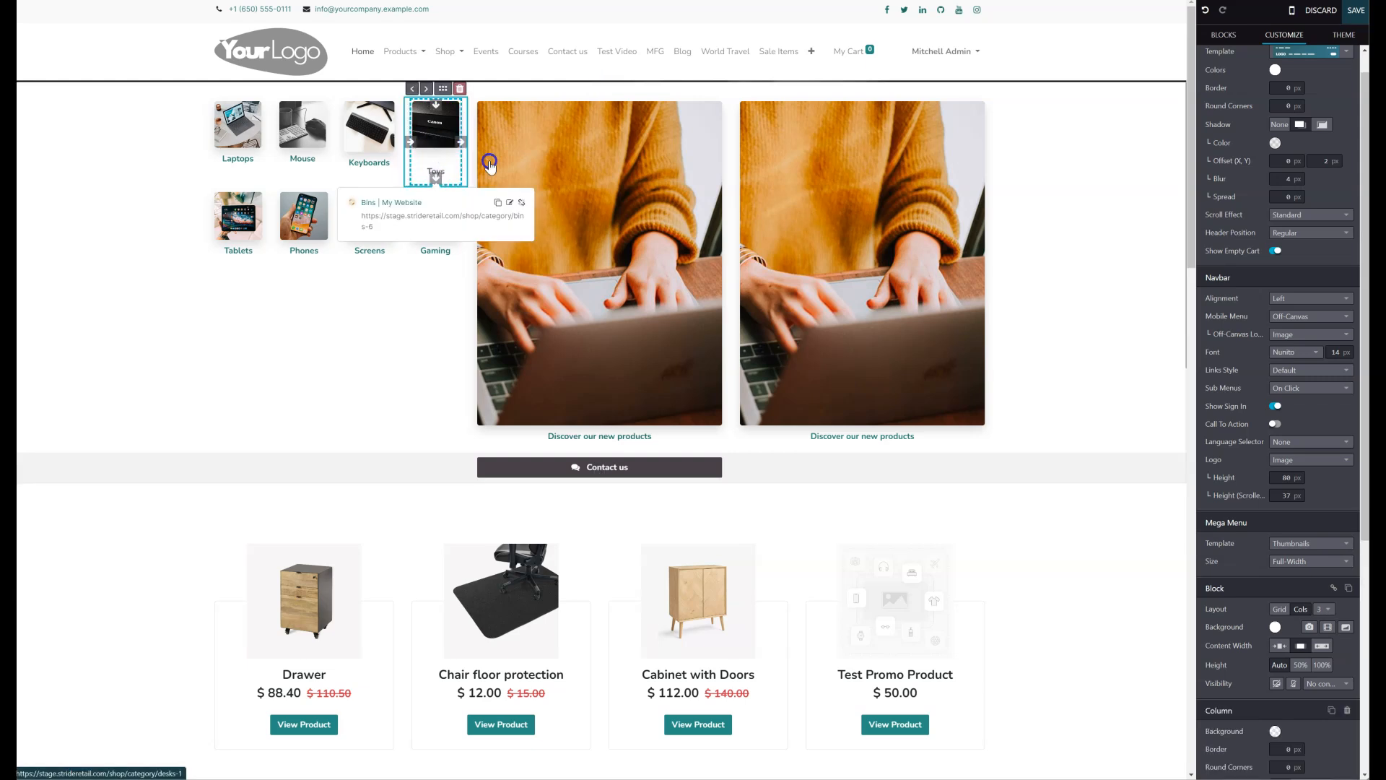
key("Delete")
key("Delete")
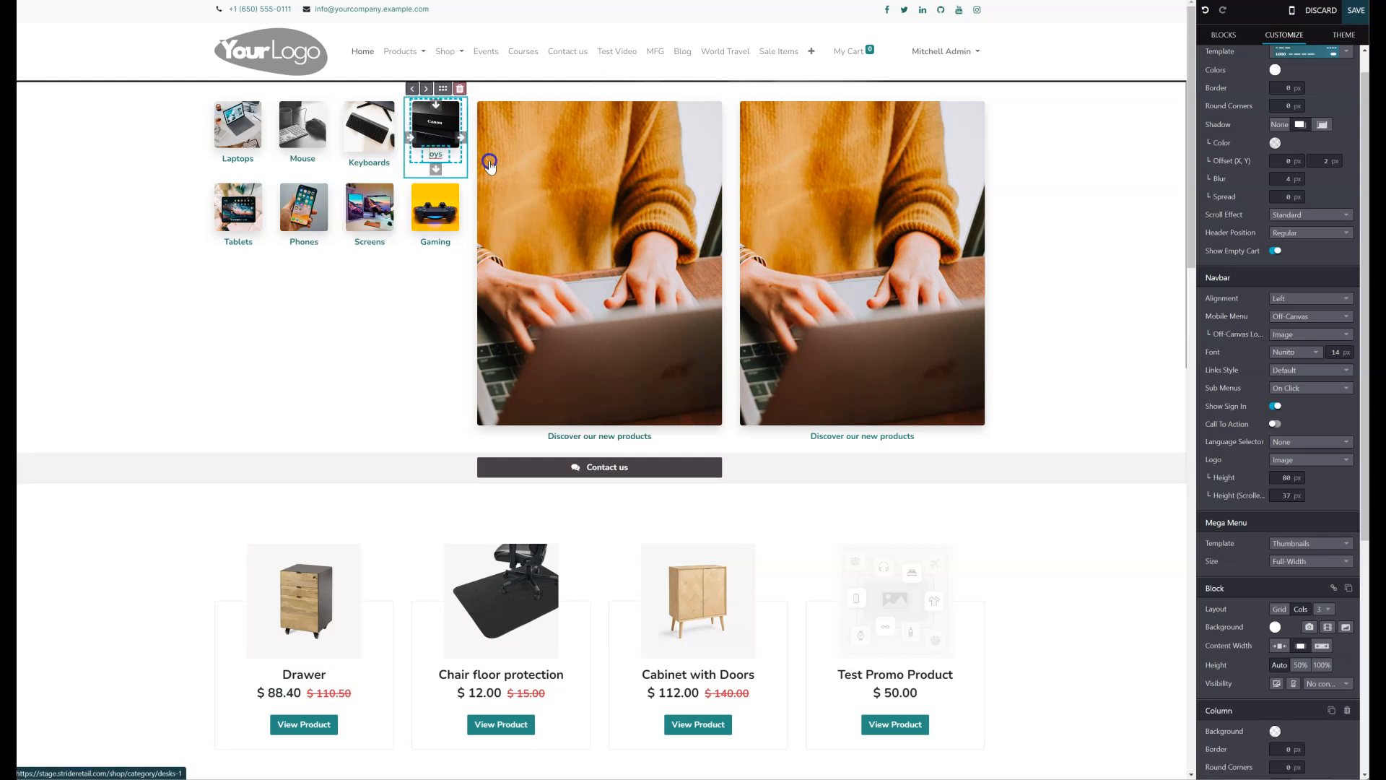
left_click(488, 163)
key("BackSpace")
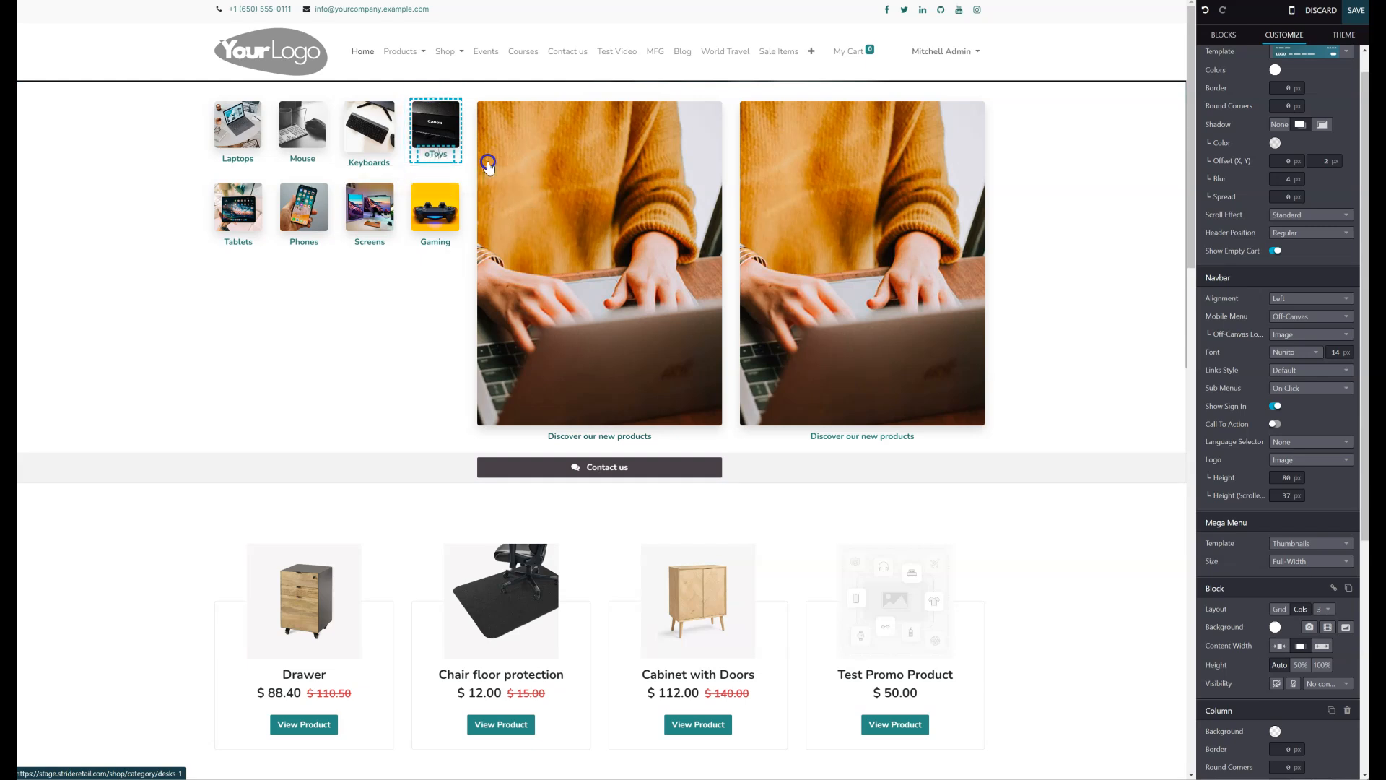
left_click_drag(461, 146, 464, 410)
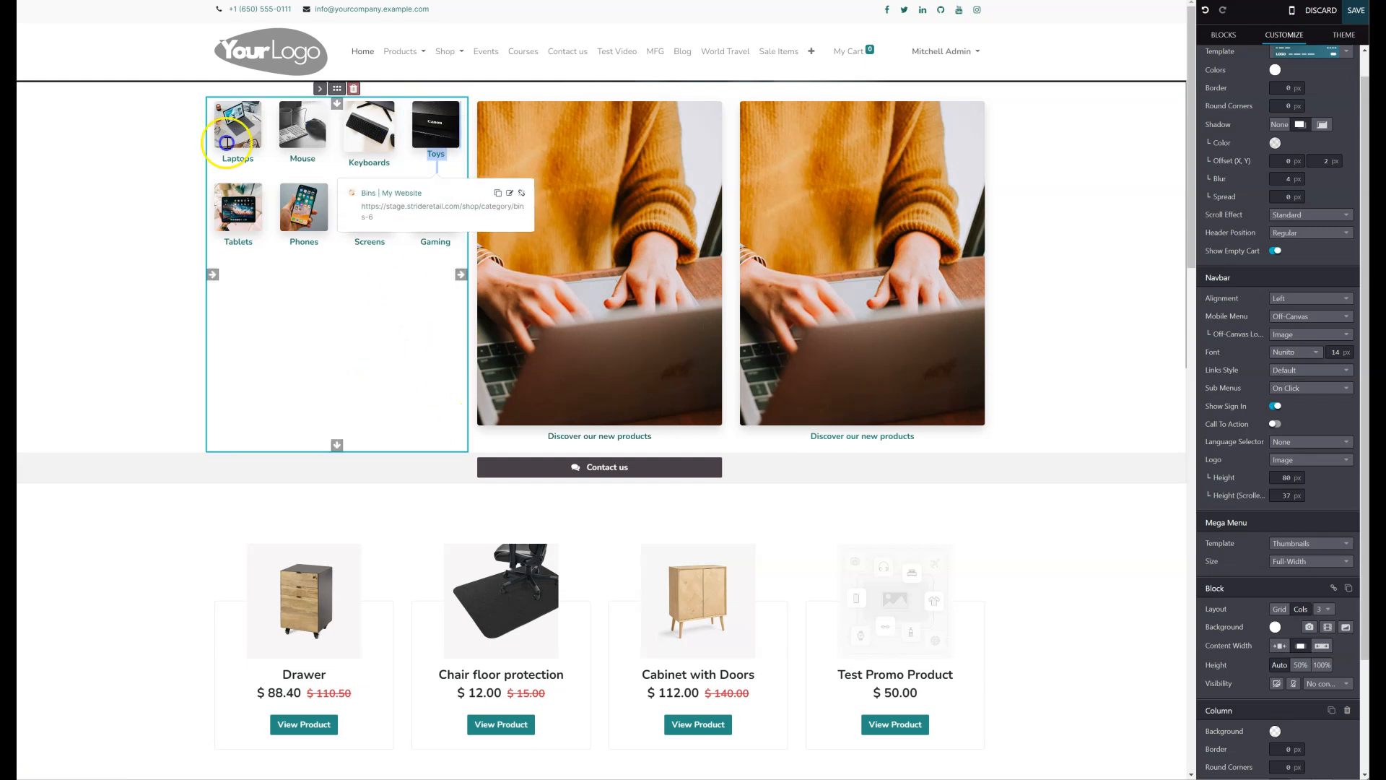
Preview the other mega menu templates and switch the Products menu to the Logos template
left_click(402, 336)
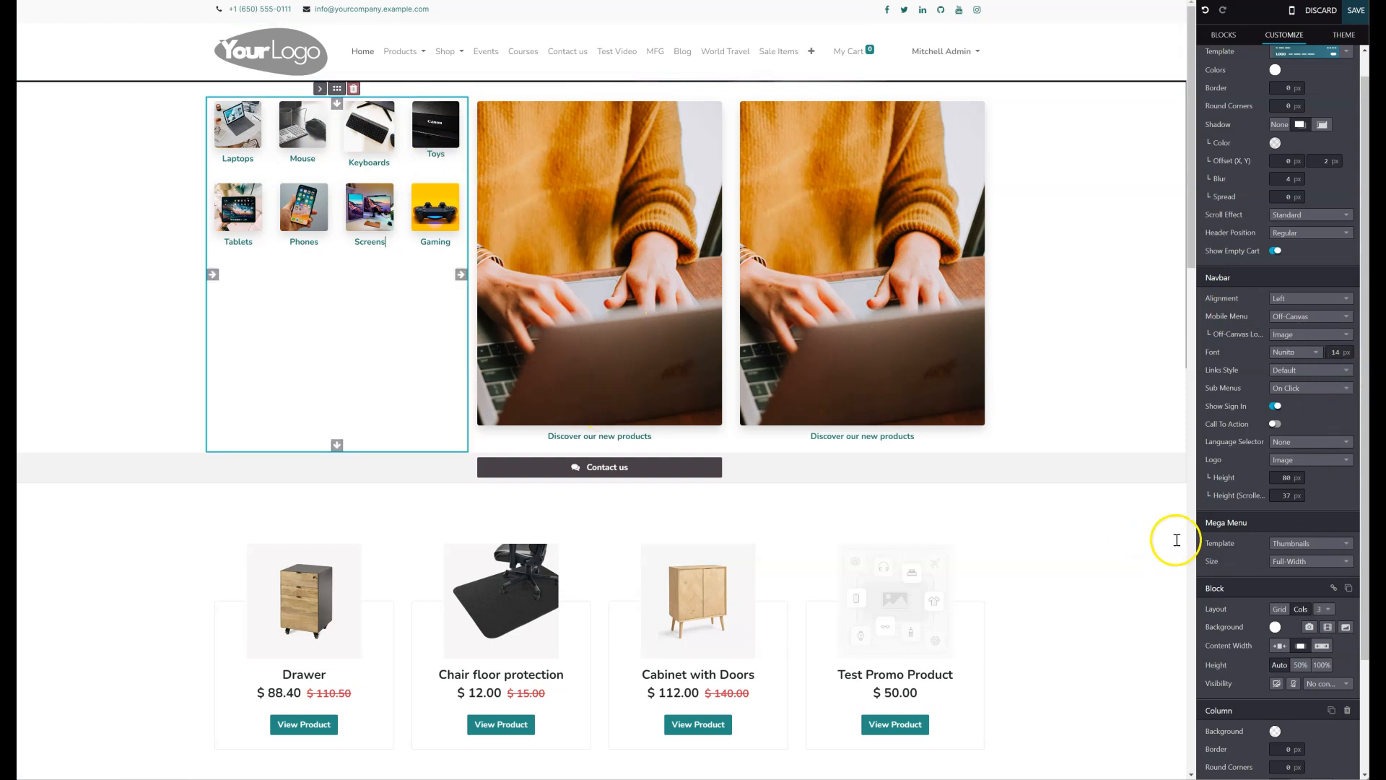
left_click(1307, 543)
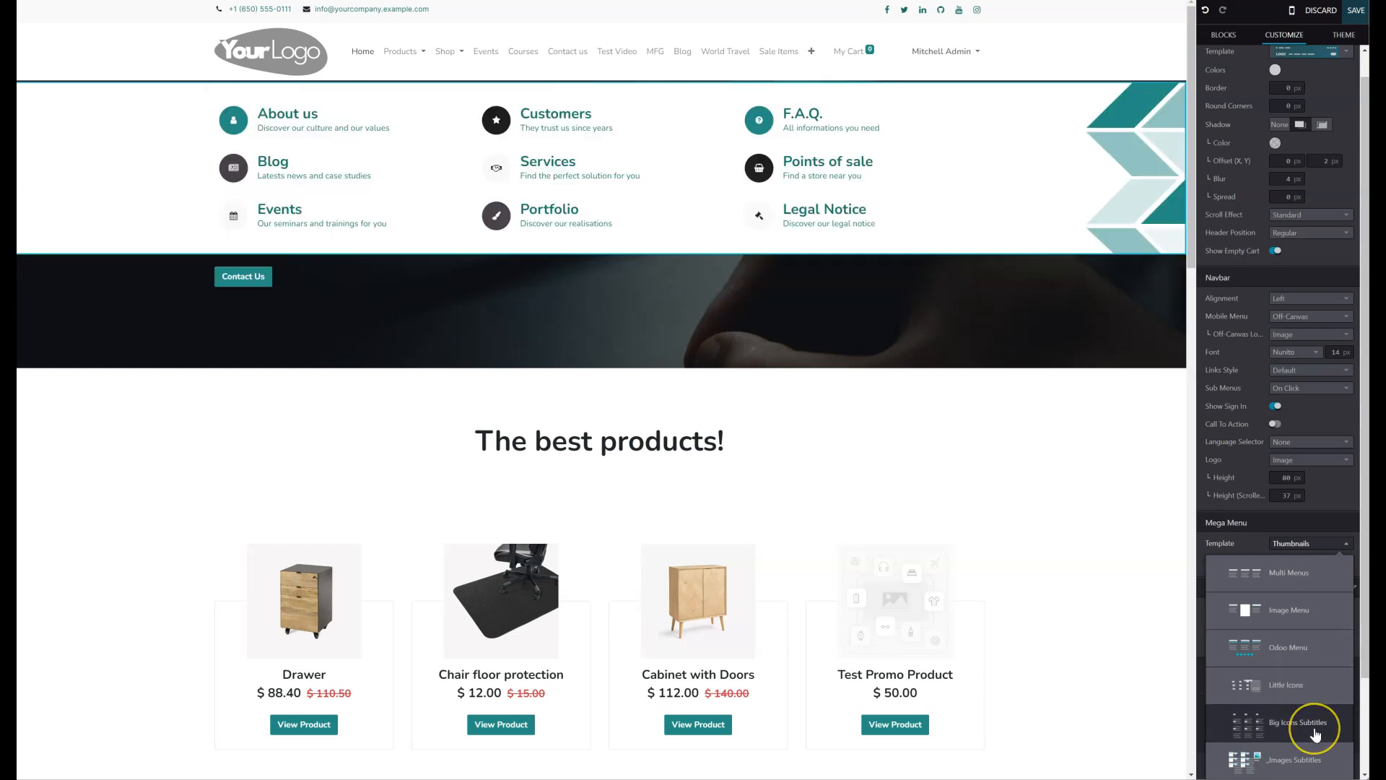
scroll(1315, 734, "down", 2)
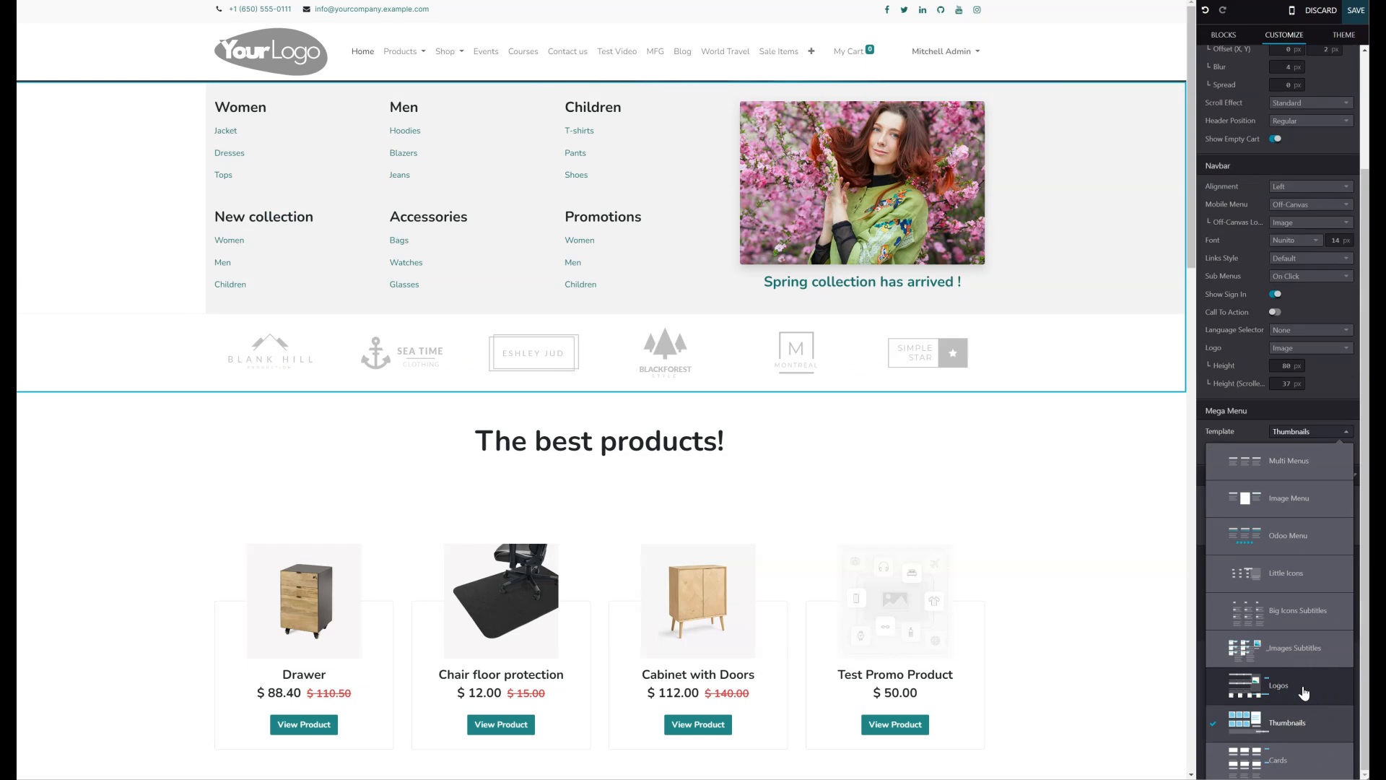
left_click(1304, 693)
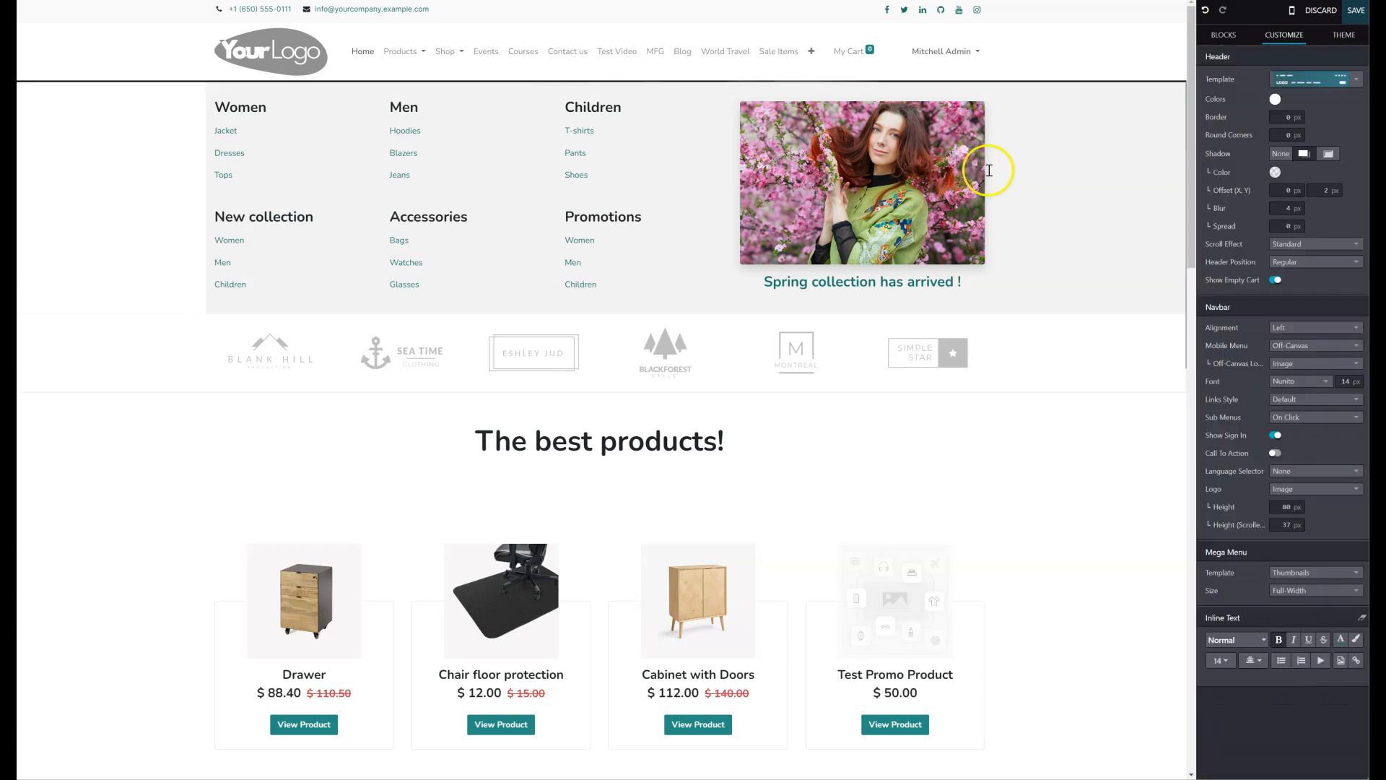
Try to place a Text building block inside the Products mega menu
left_click(1225, 35)
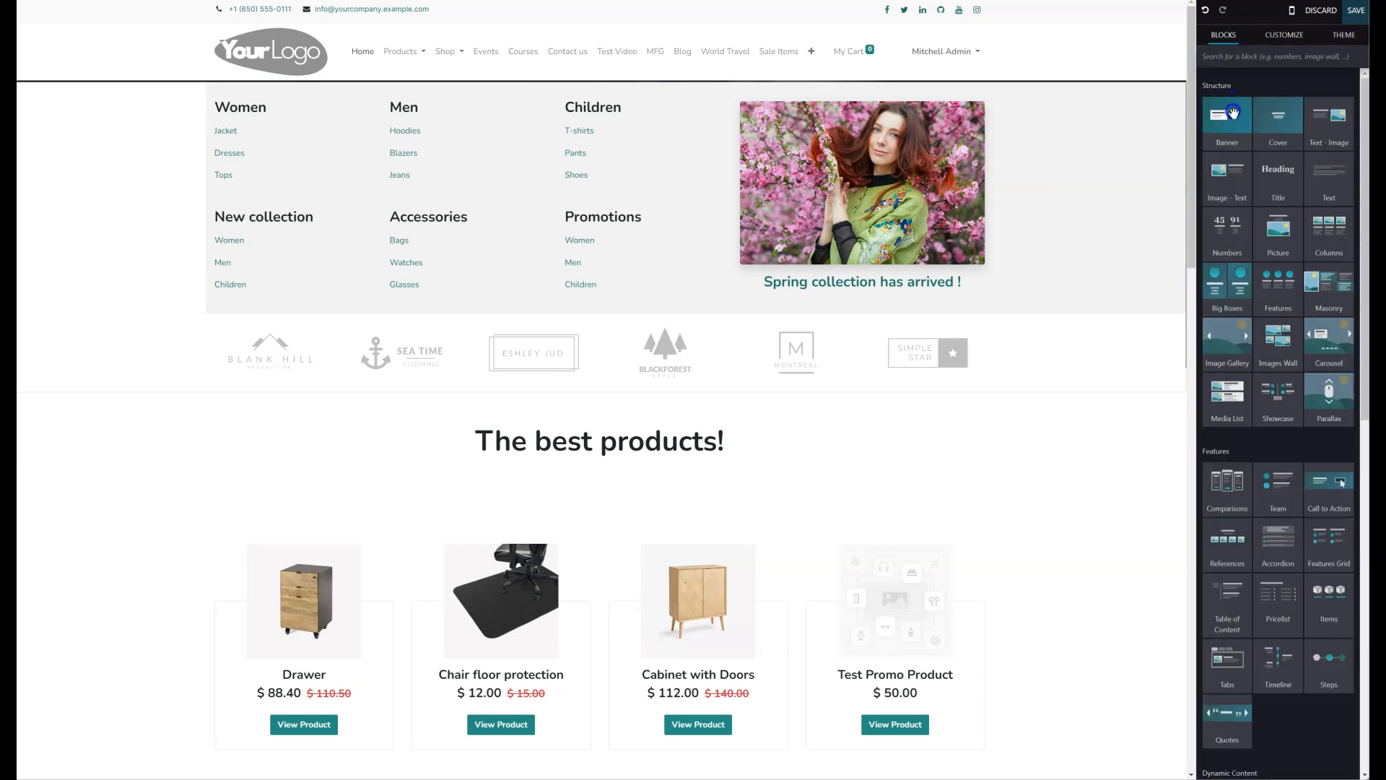
left_click_drag(1320, 181, 576, 152)
Save the page and open the Products mega menu on the site to check its layout
scroll(628, 275, "down", 1)
scroll(628, 263, "up", 1)
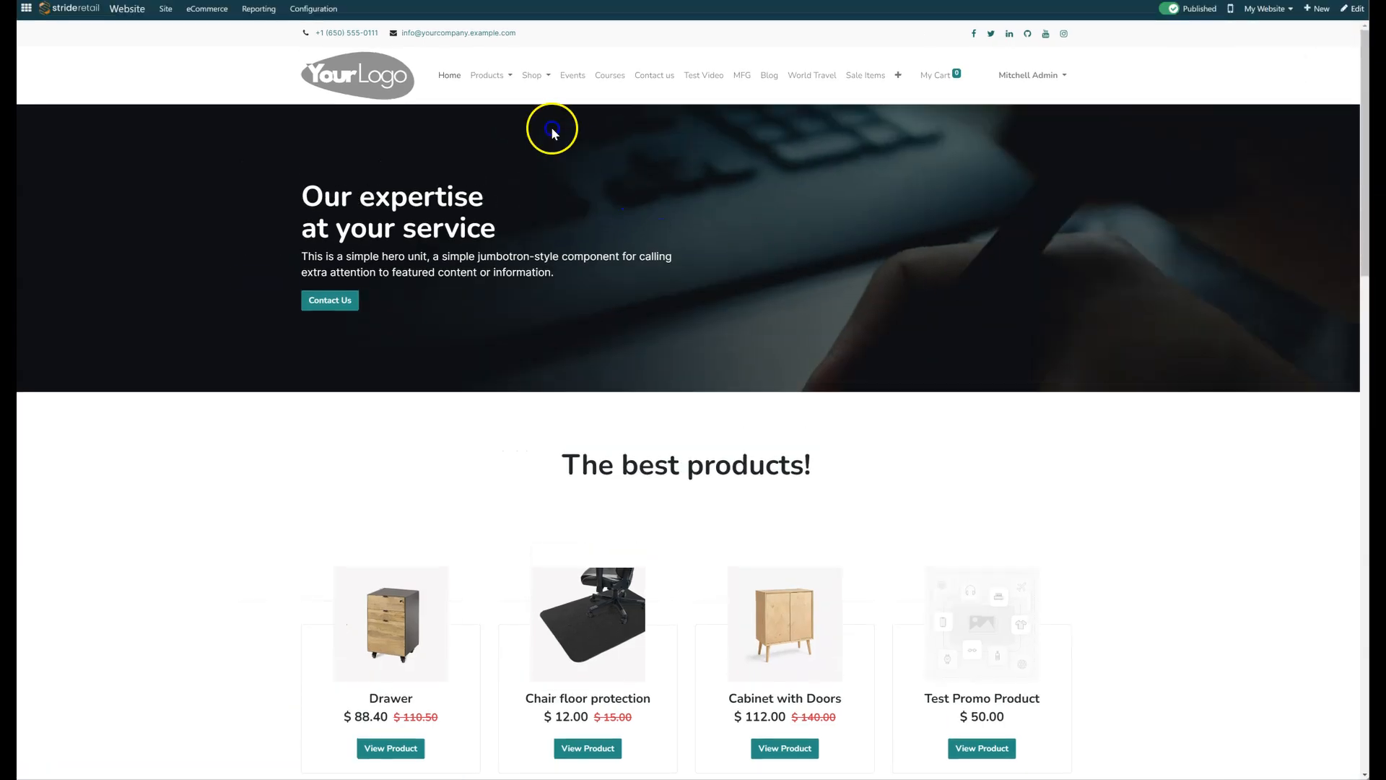
left_click(503, 76)
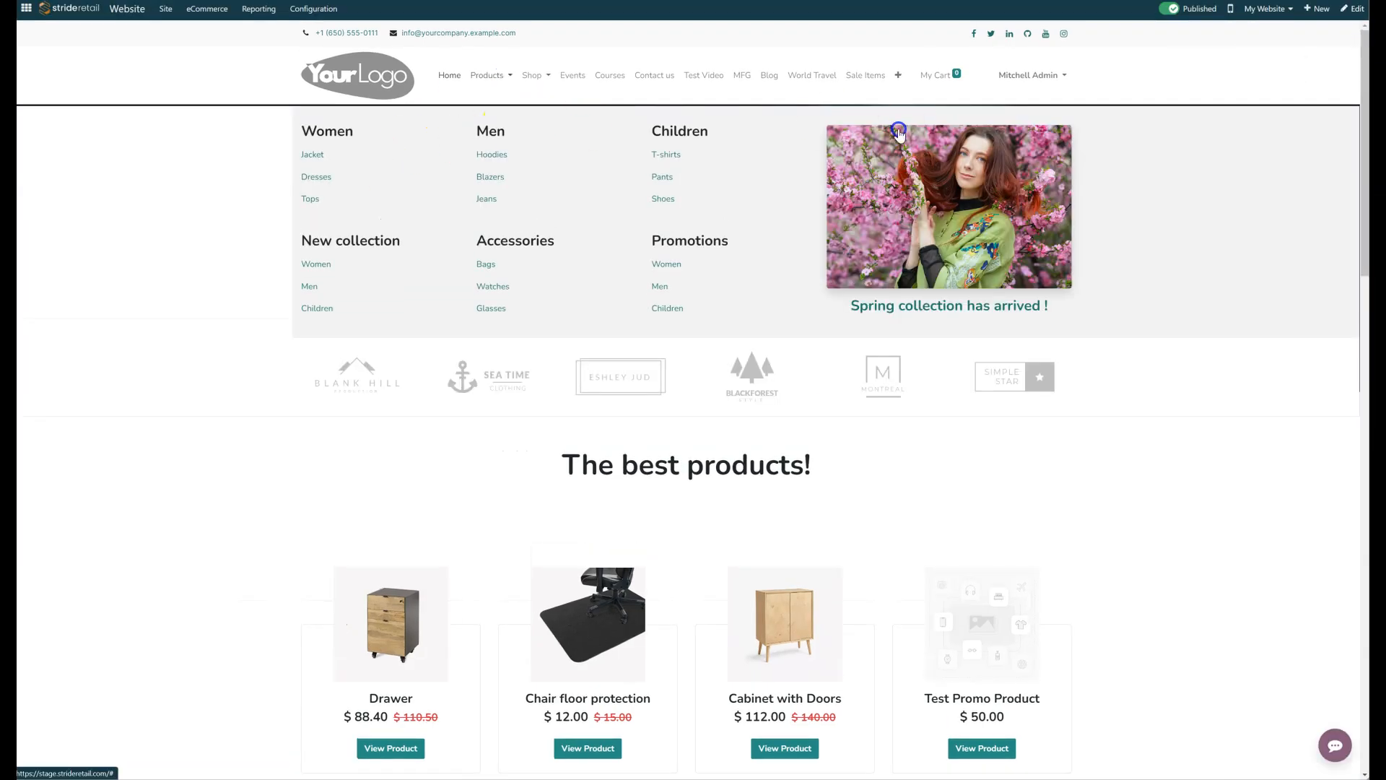
Reopen the page for editing and select the block inside the Products mega menu
left_click(1355, 8)
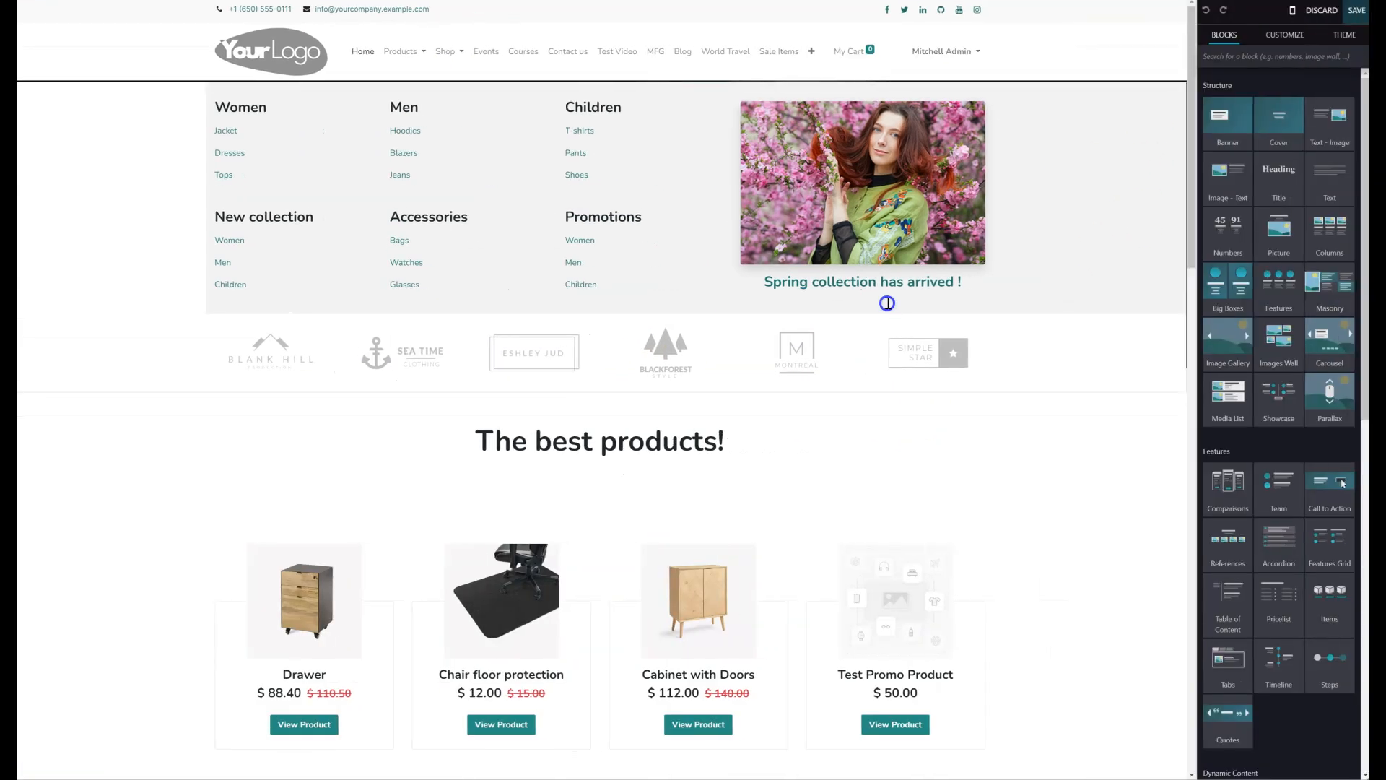
left_click(935, 324)
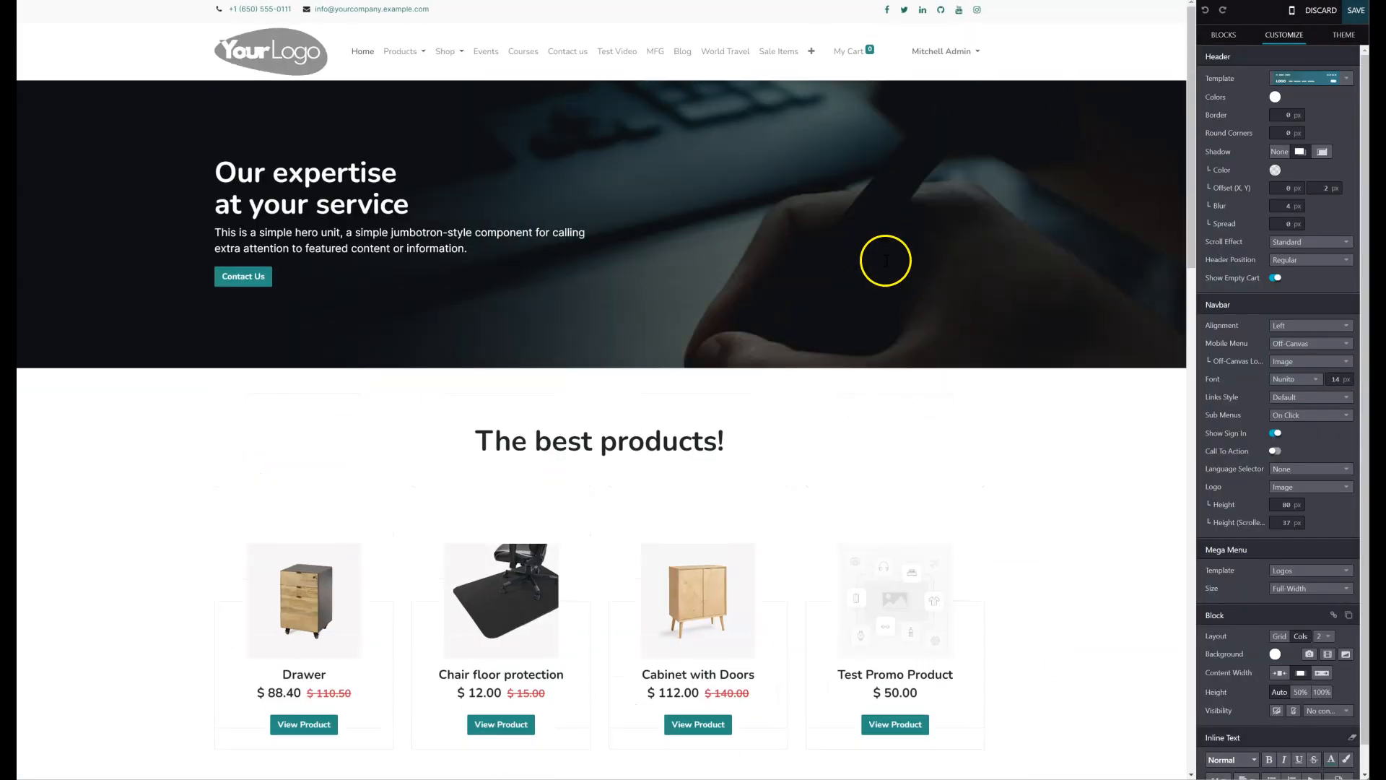
left_click(401, 52)
left_click(413, 54)
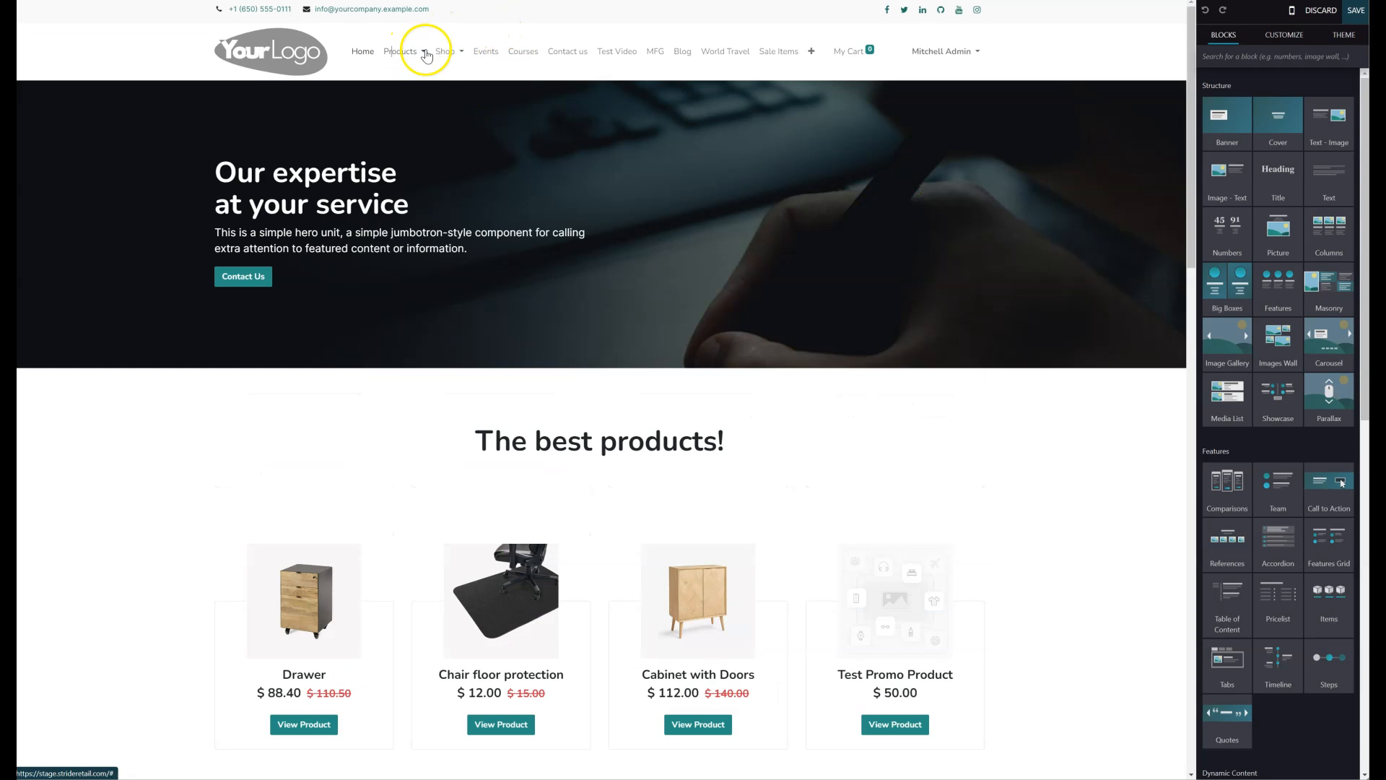
left_click(424, 53)
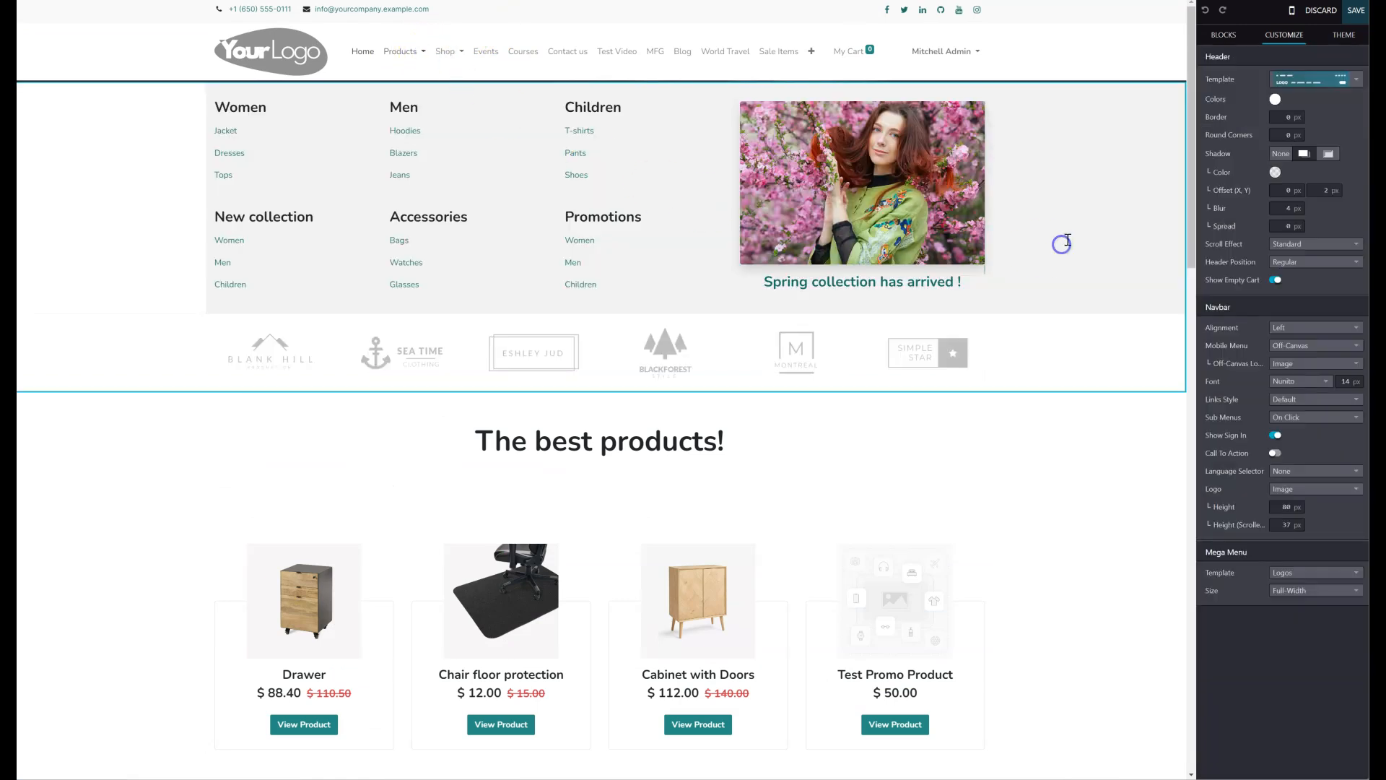
left_click(1067, 240)
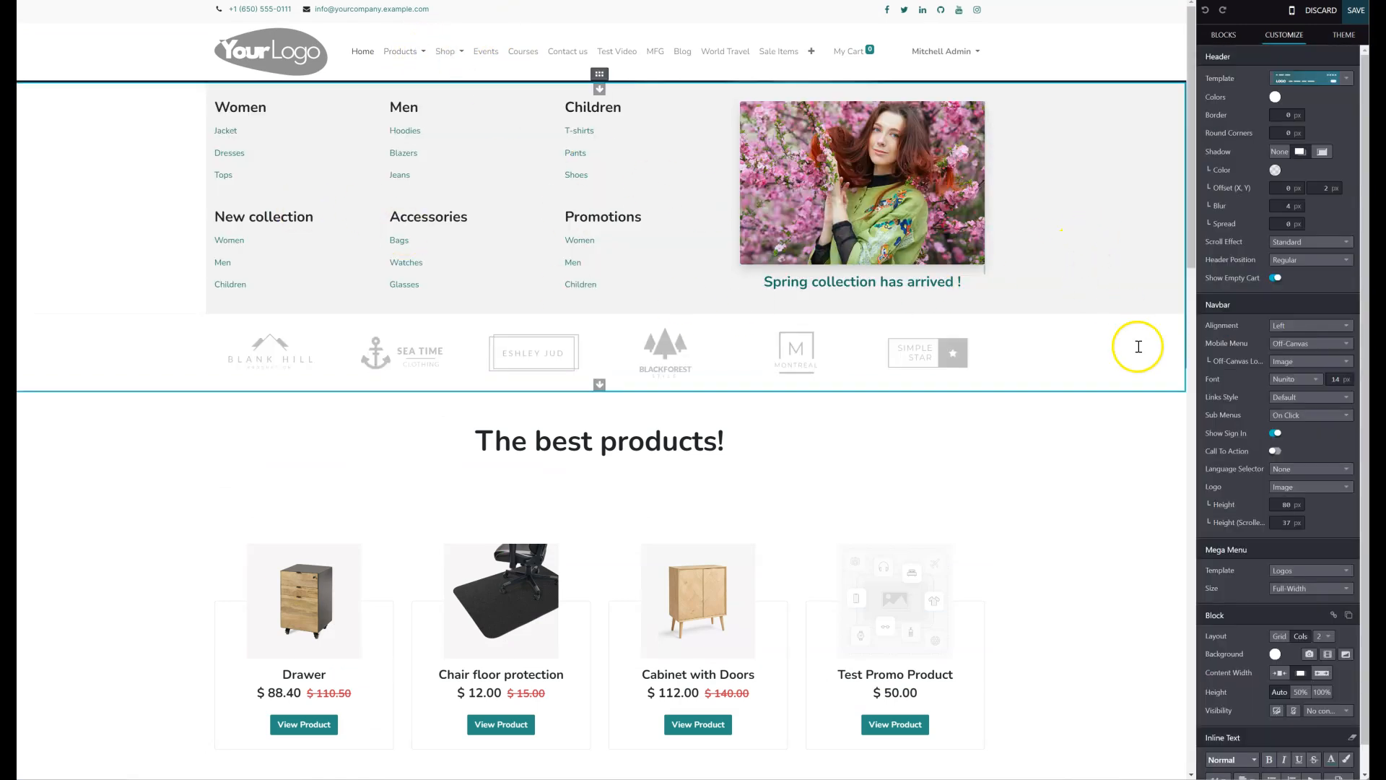
Switch the Products mega menu to the Thumbnails template
scroll(1284, 486, "down", 1)
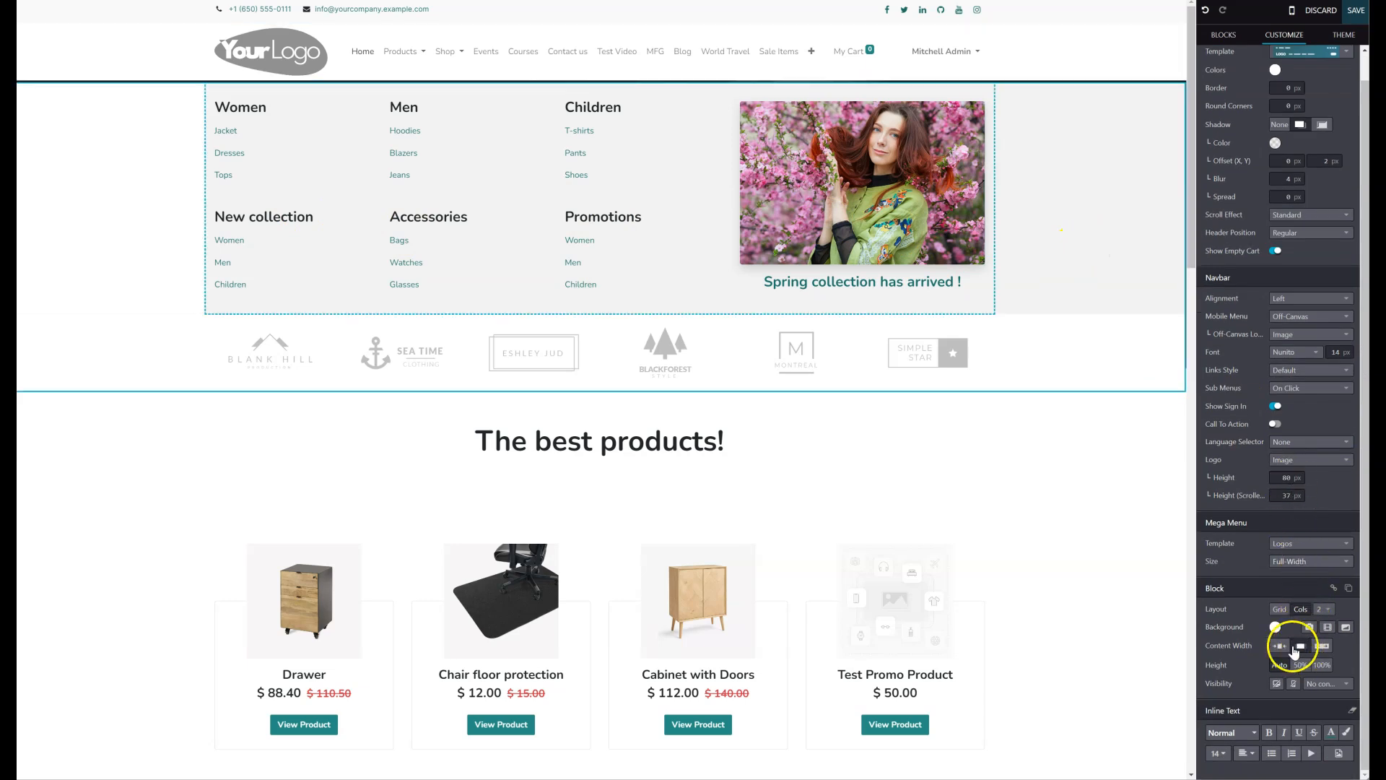
left_click(1294, 561)
left_click(1305, 552)
left_click(1308, 545)
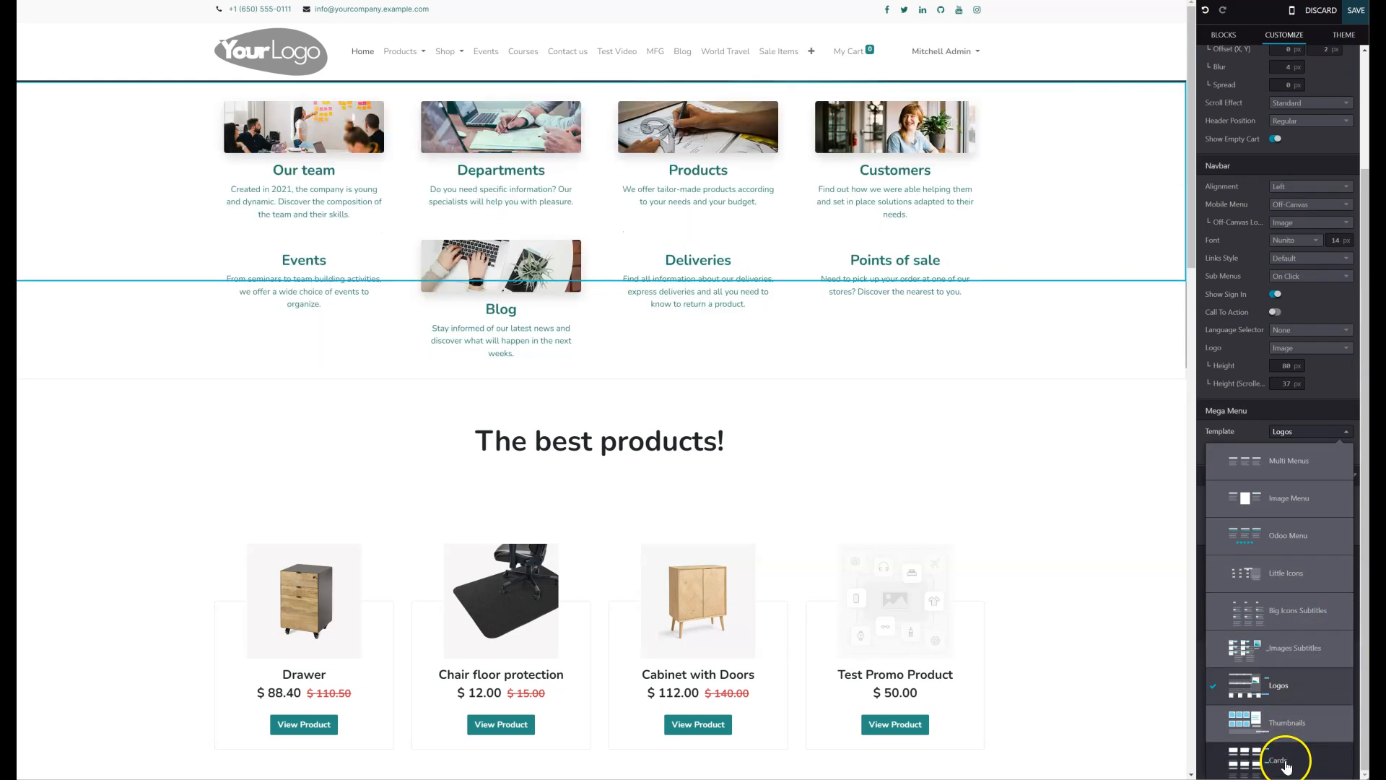
left_click(1288, 737)
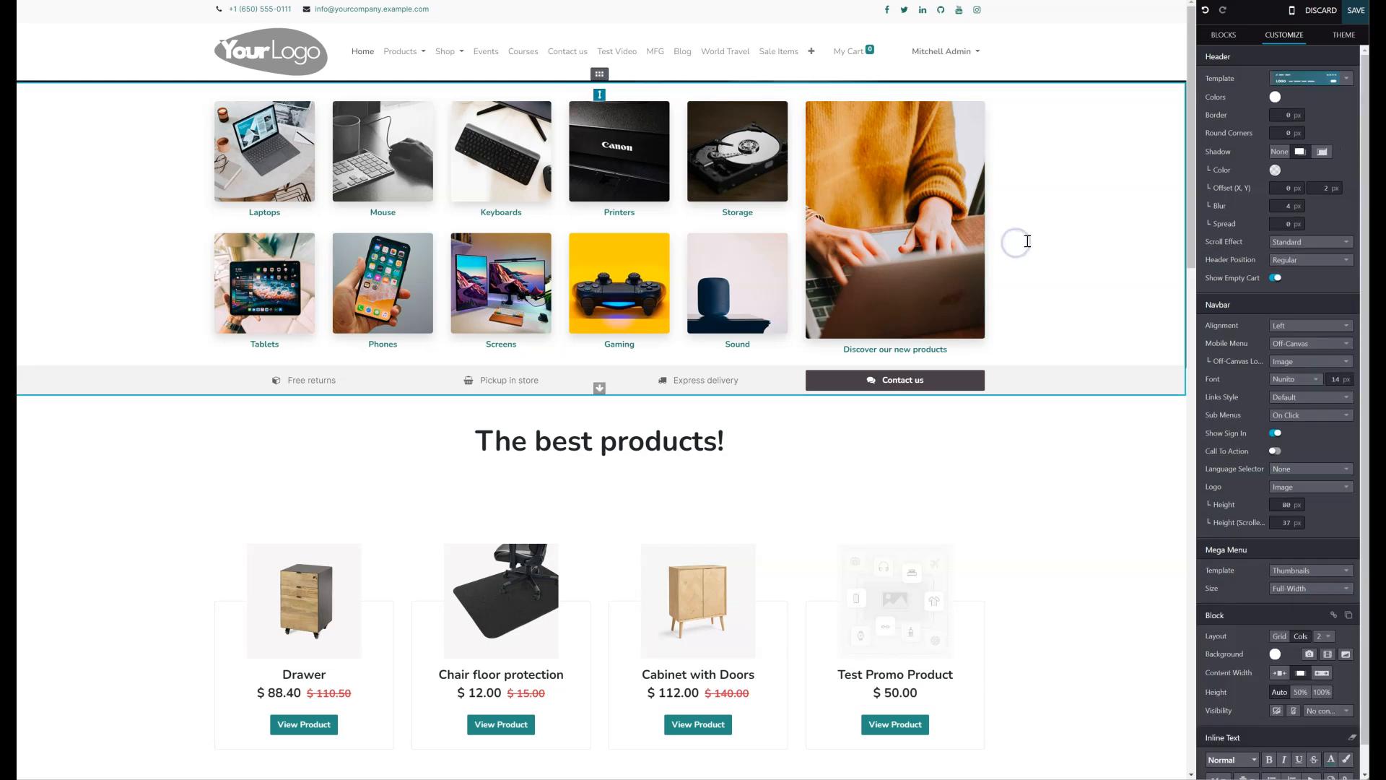
Place a Card inner content block in the mega menu's strip beneath the thumbnails, then delete it
left_click(1225, 40)
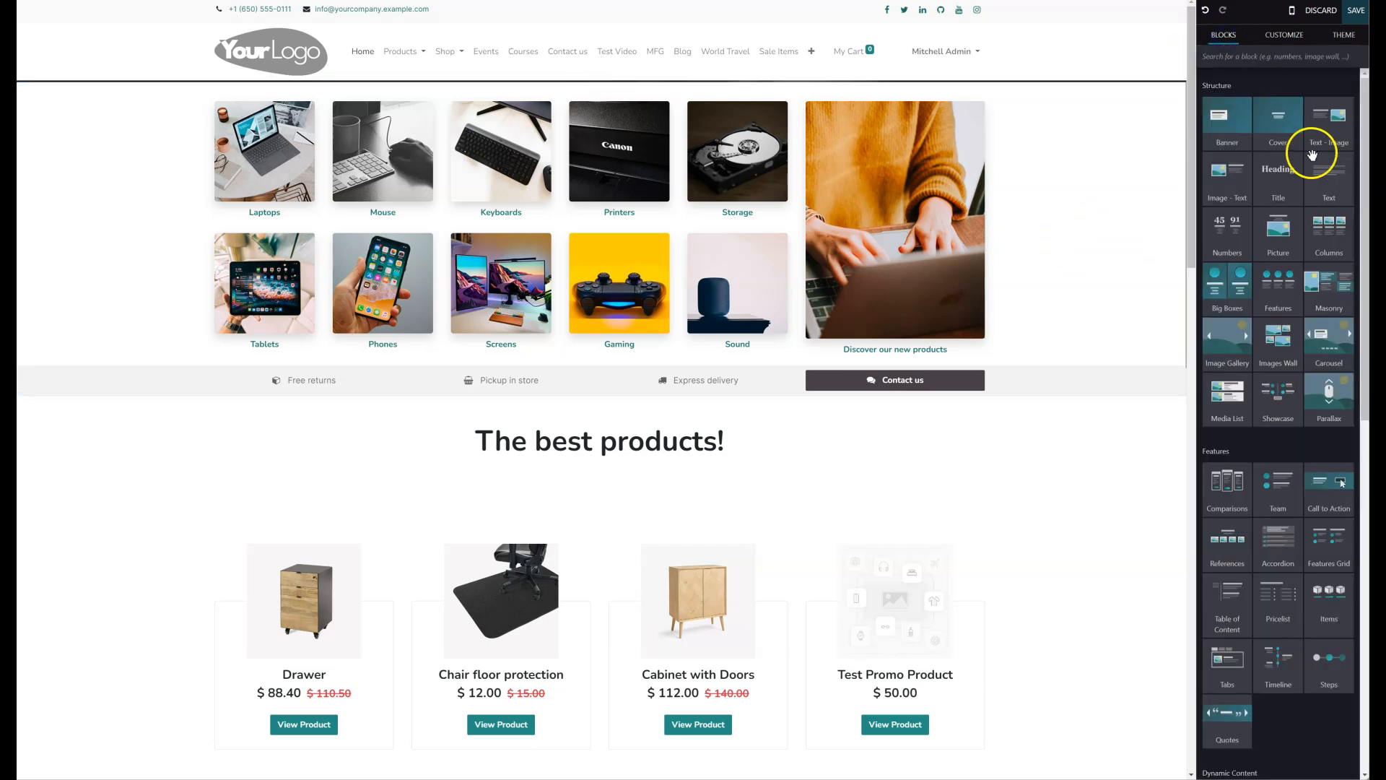
scroll(1270, 498, "down", 5)
scroll(1252, 482, "down", 6)
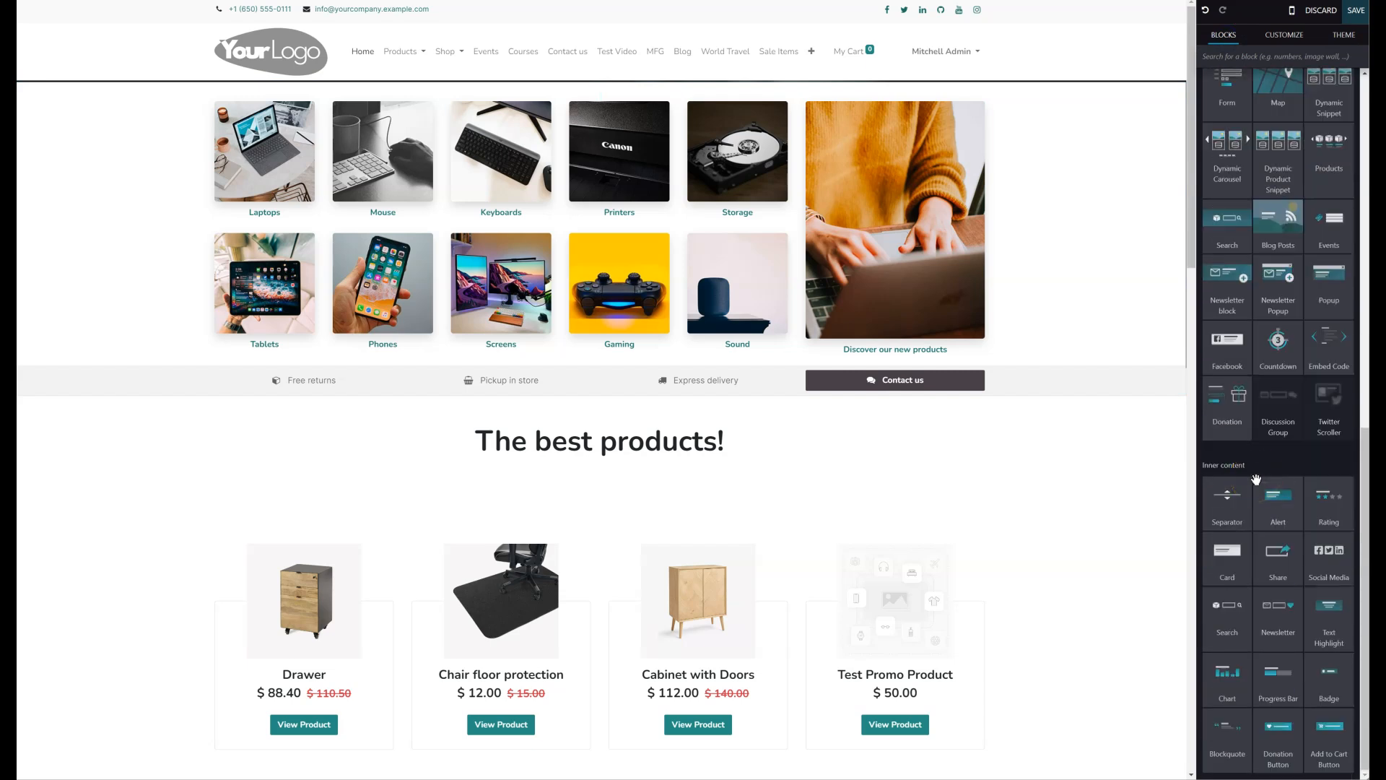
left_click_drag(1244, 536, 567, 381)
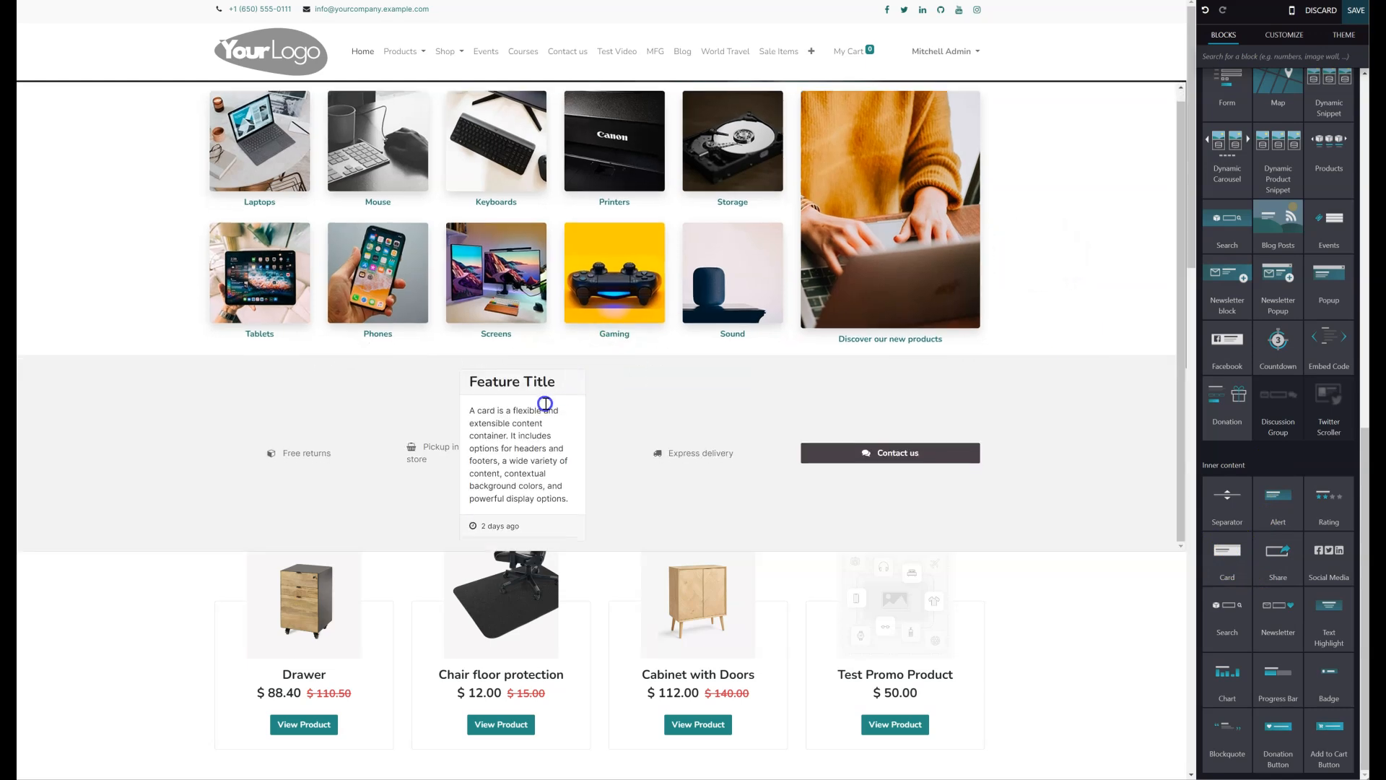
left_click(581, 374)
left_click(535, 362)
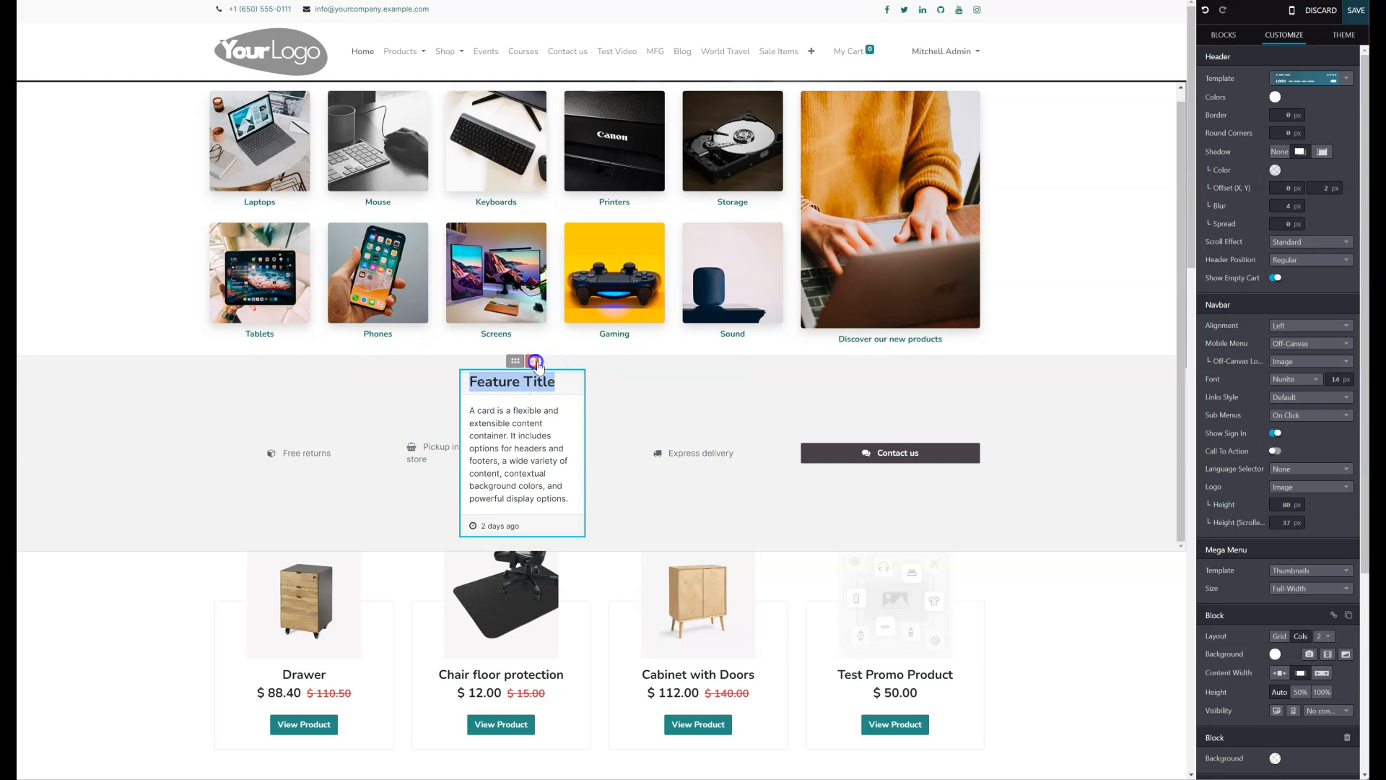
Try to place the Products and Items building blocks inside the mega menu
left_click(1236, 38)
scroll(1271, 520, "up", 4)
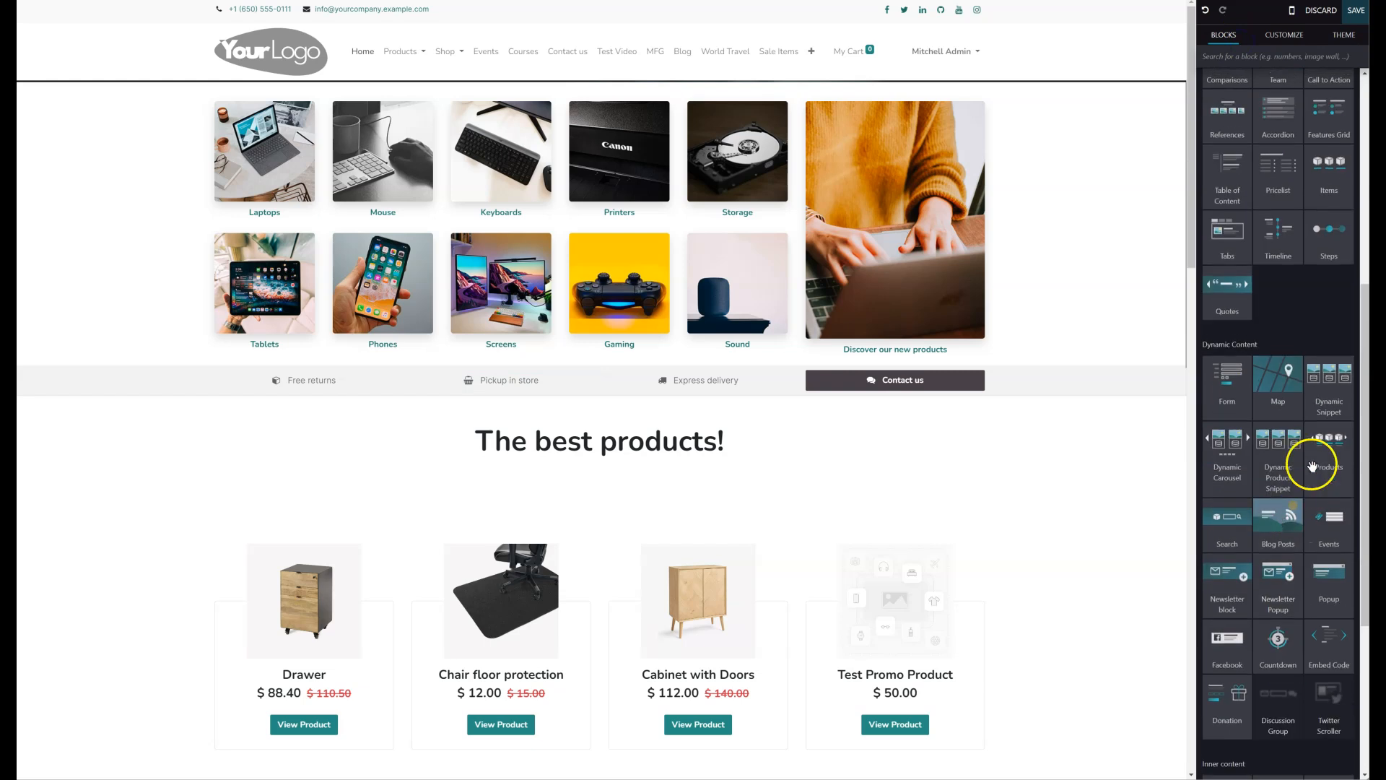
left_click_drag(1328, 465, 1292, 530)
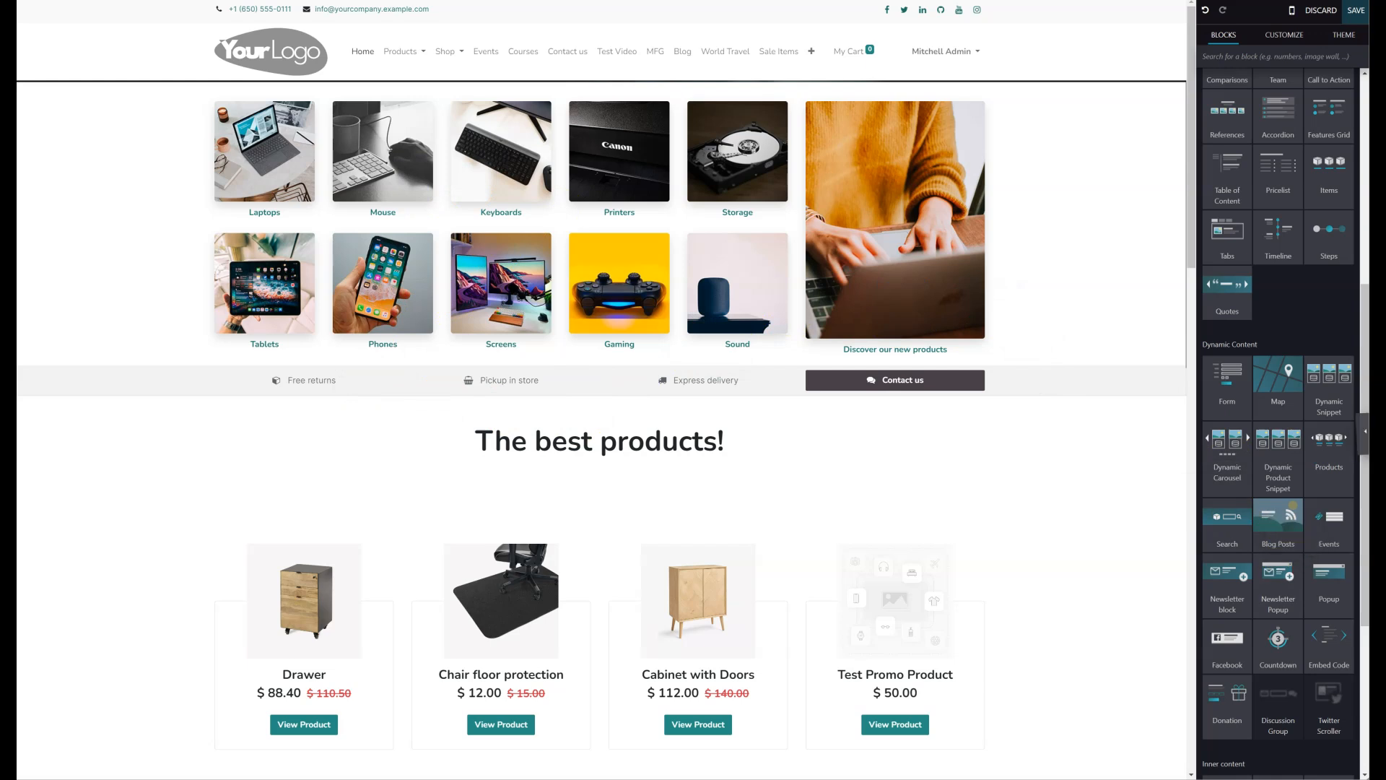
scroll(1336, 476, "up", 4)
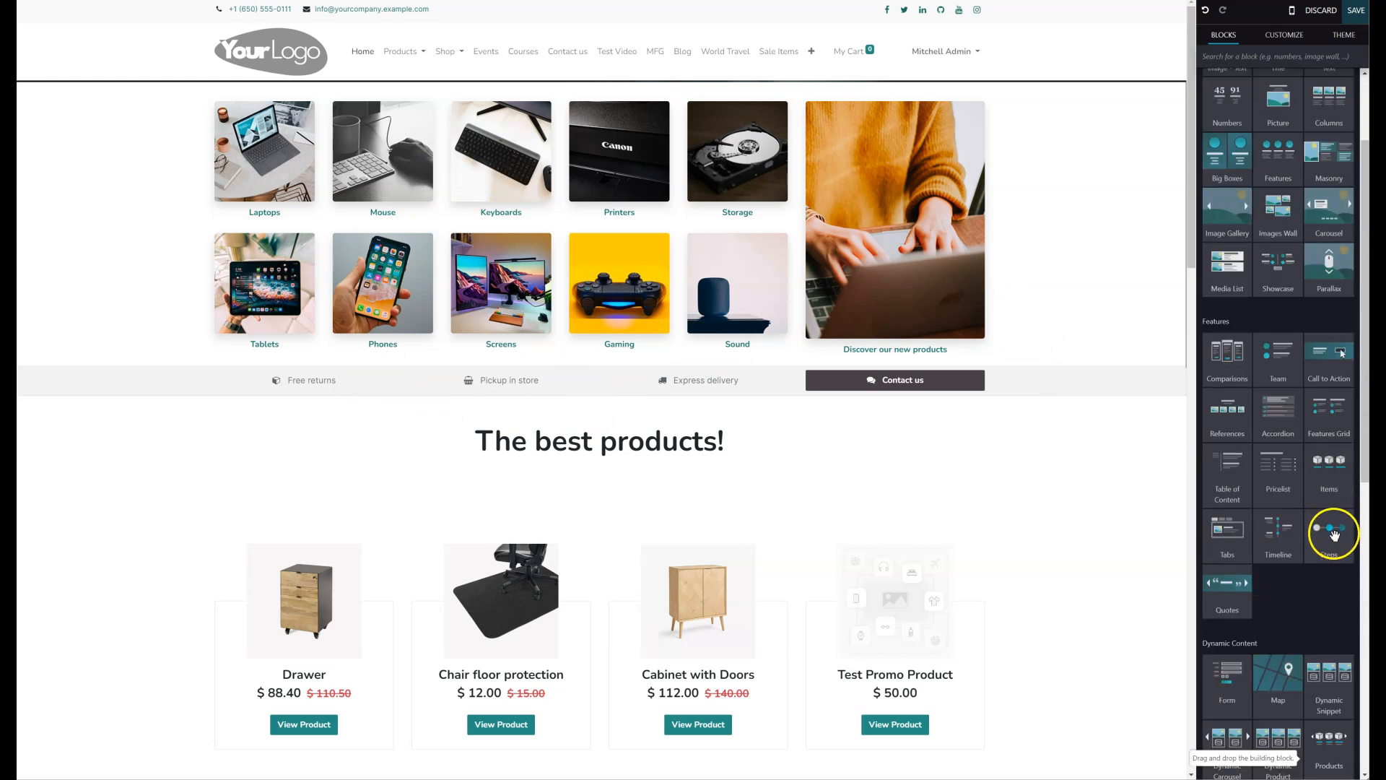
scroll(1327, 550, "up", 1)
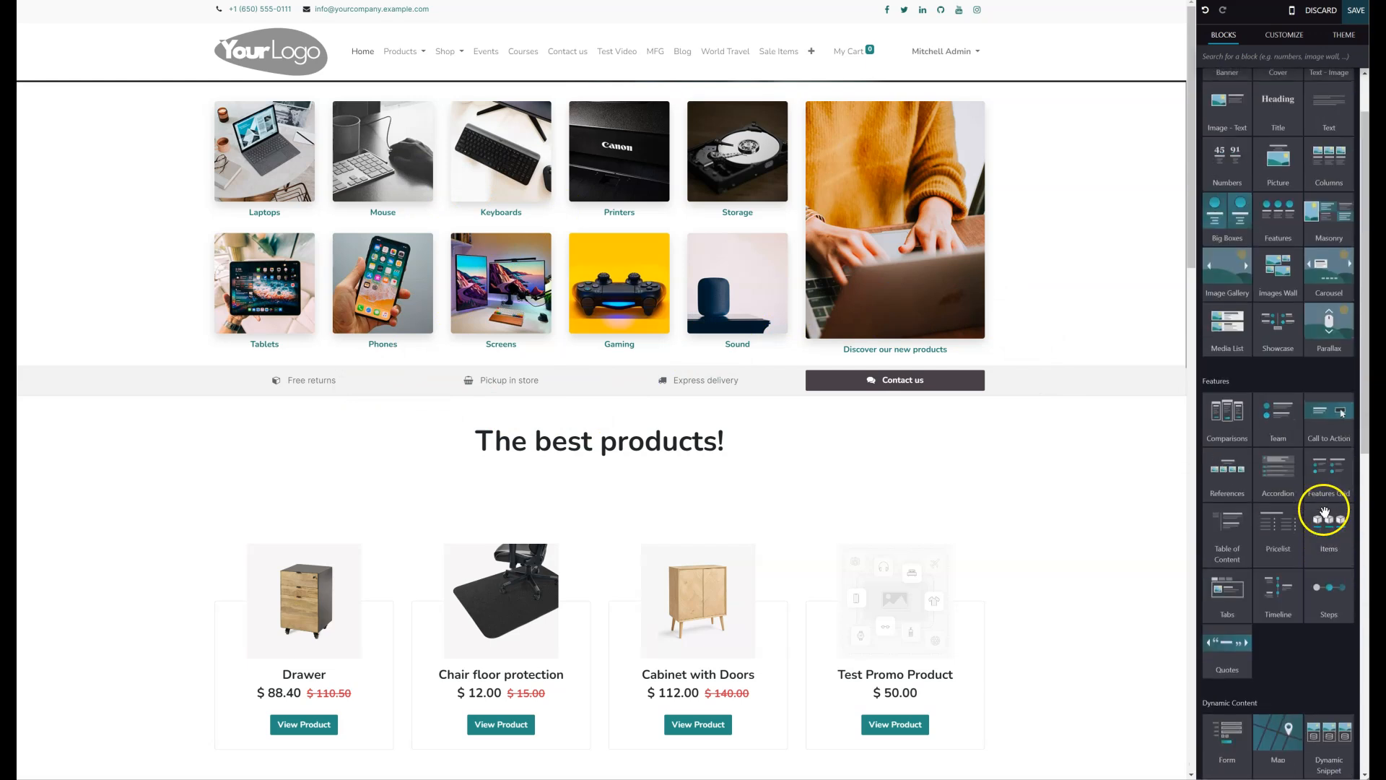
left_click_drag(1330, 535, 1016, 297)
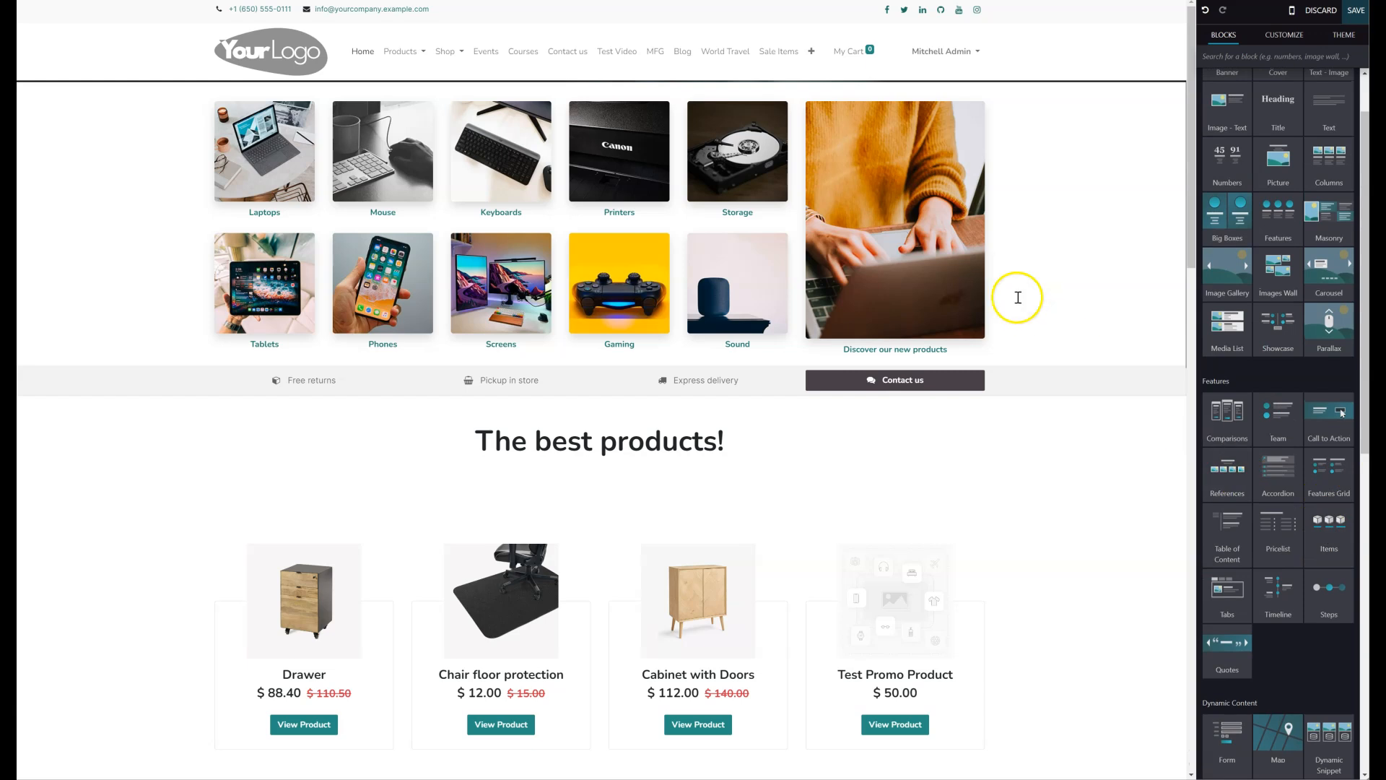
Apply the dark theme color preset as the background of the mega menu's block
left_click(1001, 258)
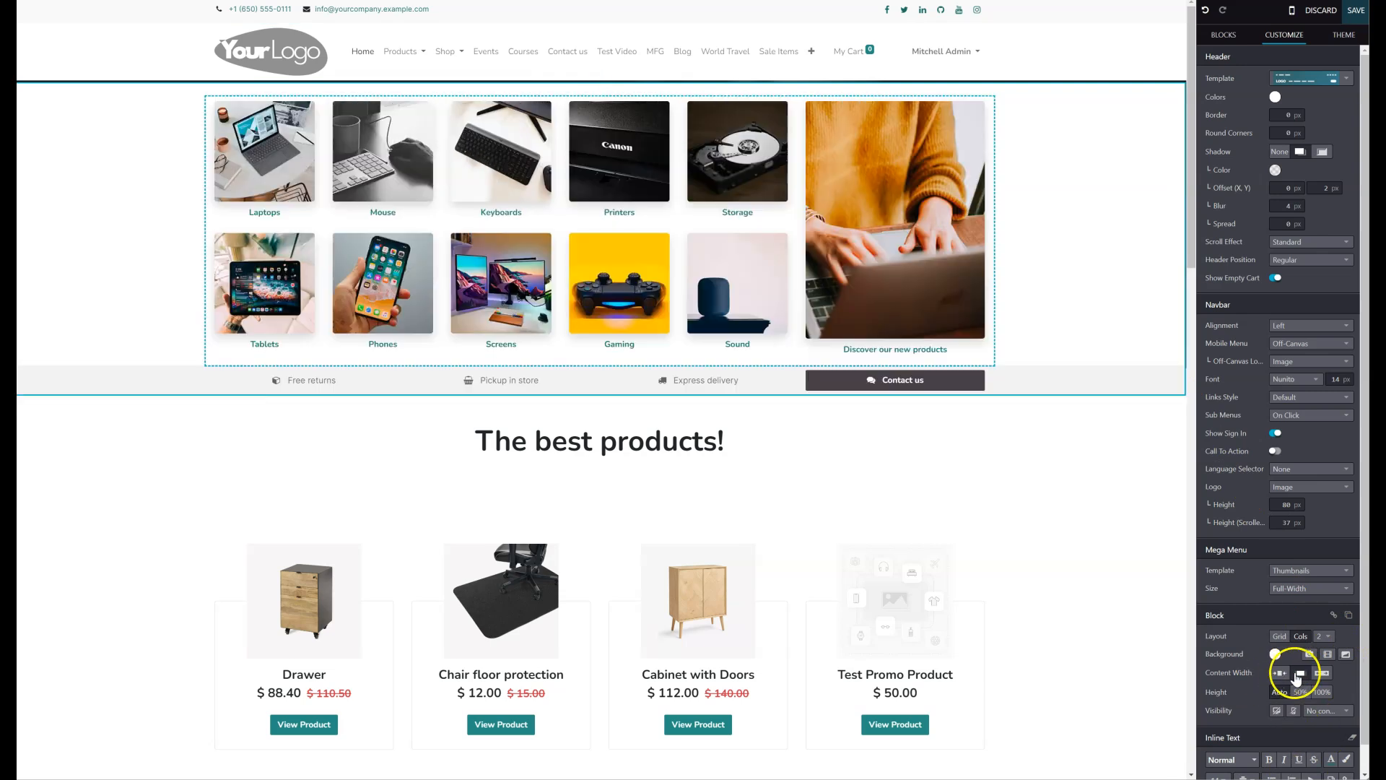
left_click(1275, 653)
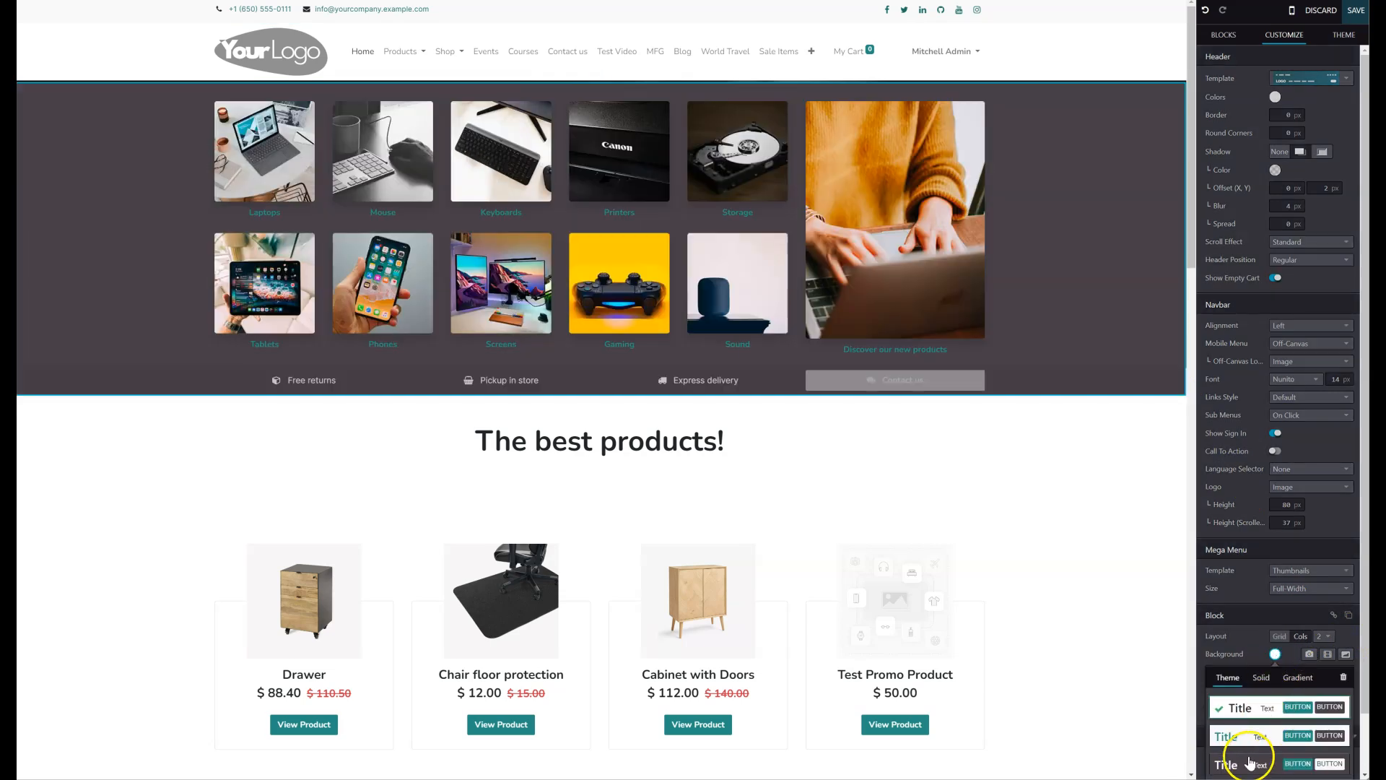
left_click(1233, 757)
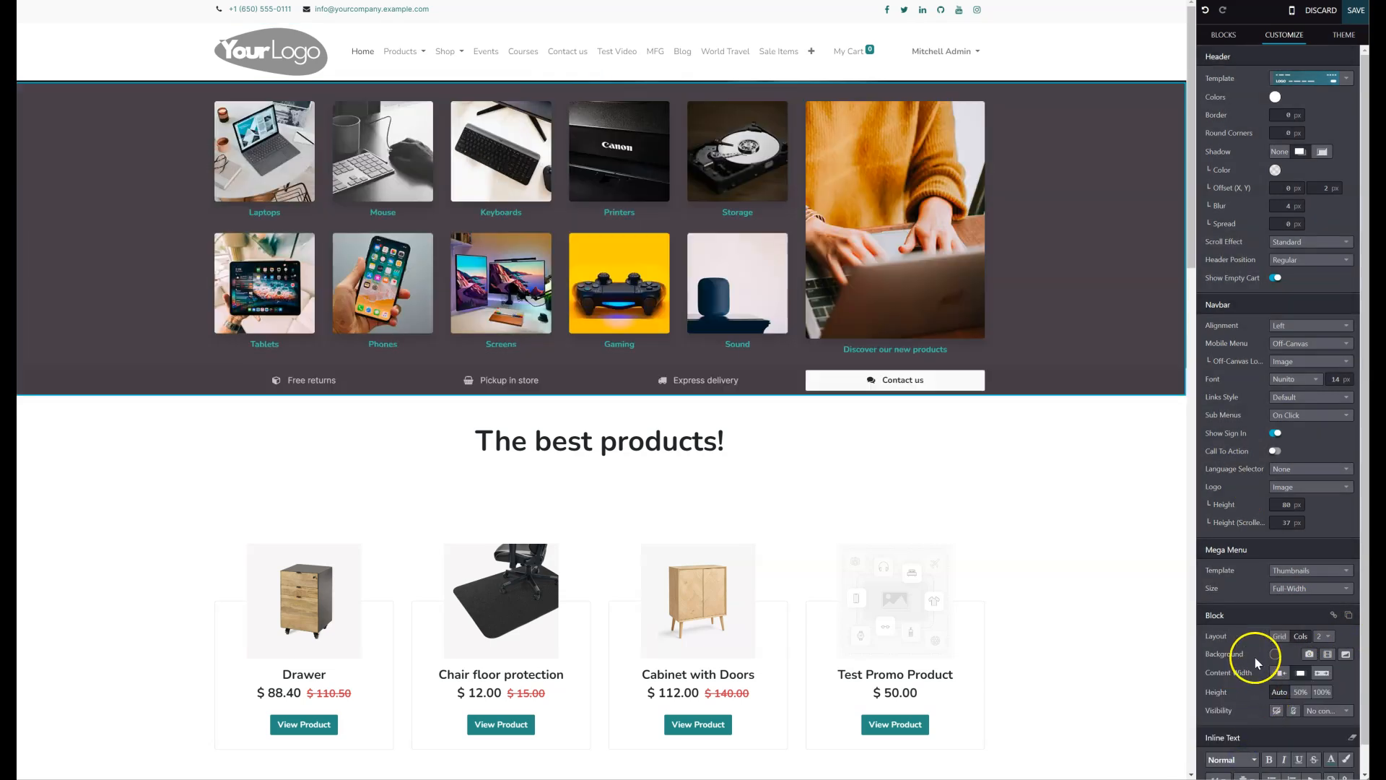
Set the mega menu block's column layout to 6
left_click(1149, 381)
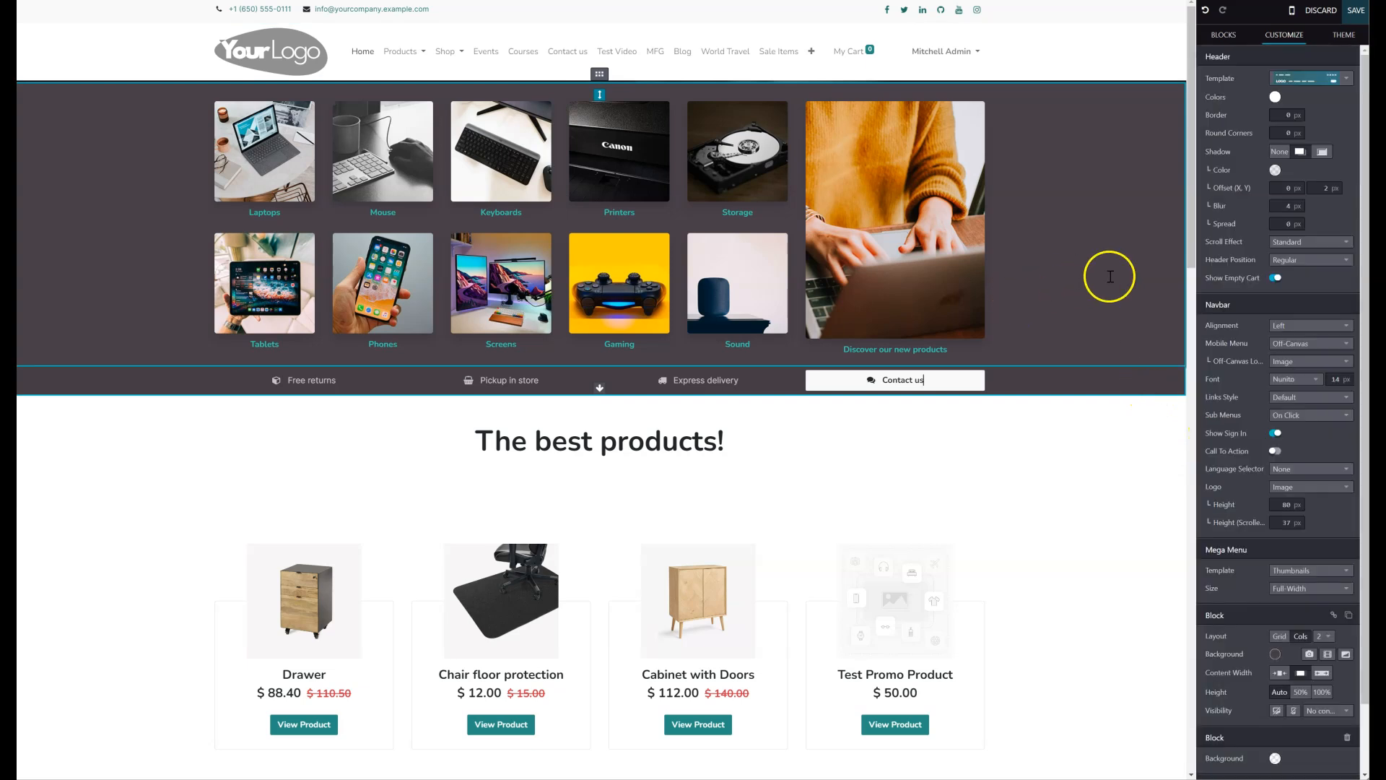
scroll(1241, 505, "down", 1)
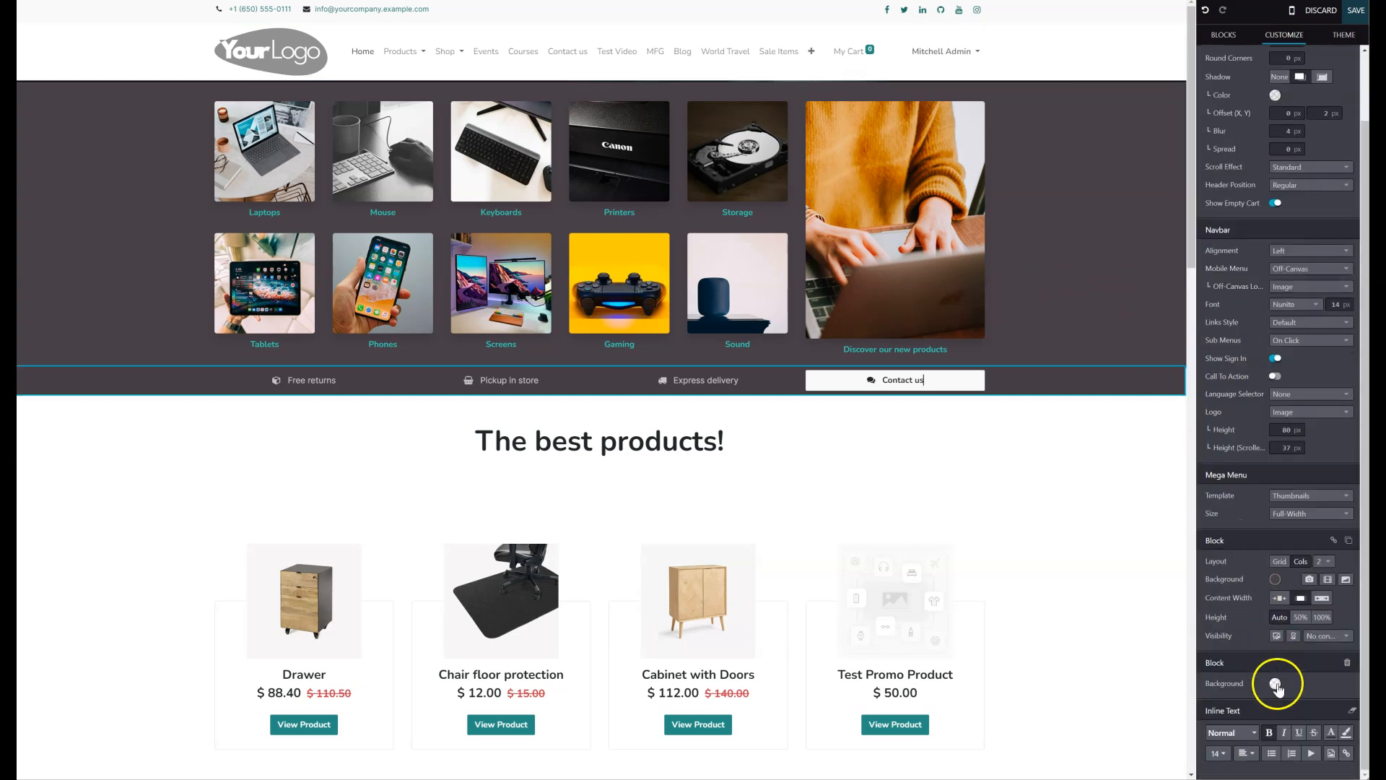
left_click(1140, 383)
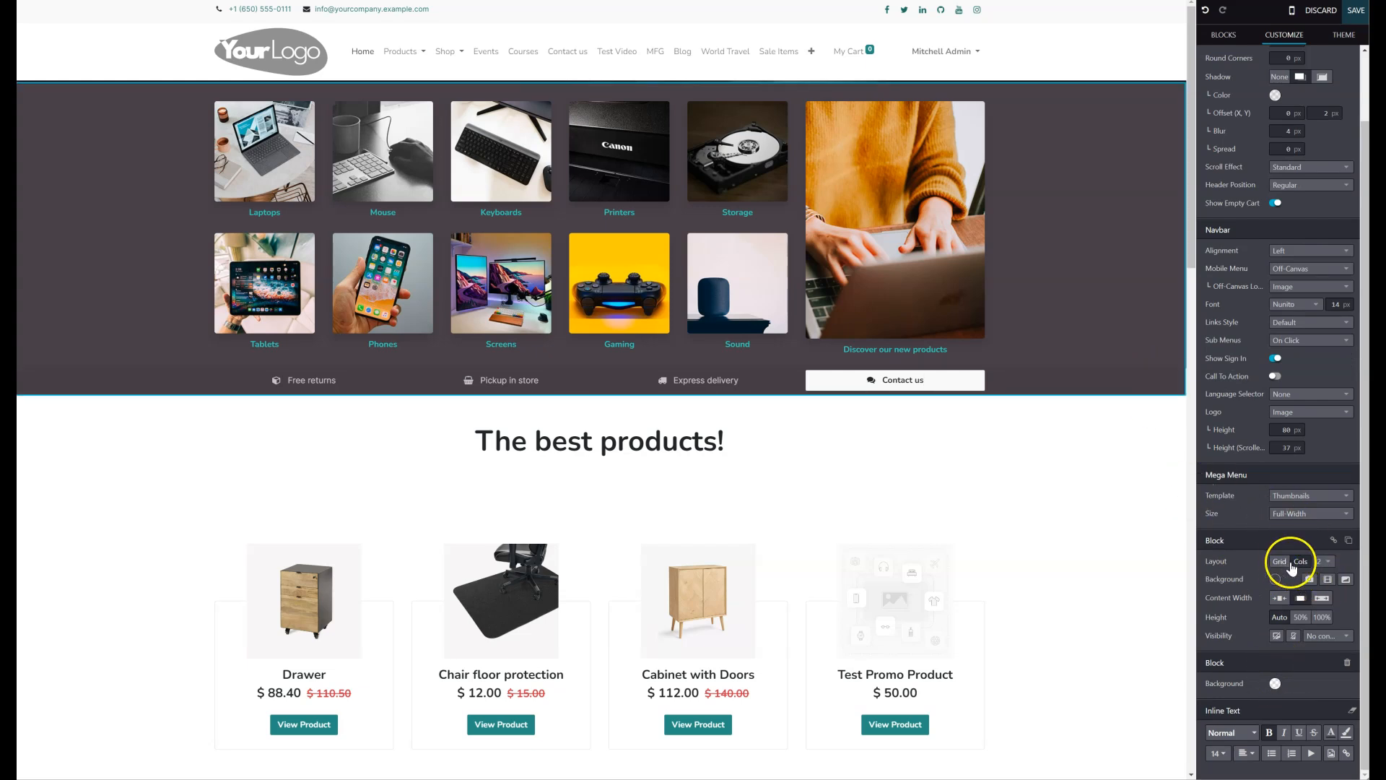
left_click(1324, 561)
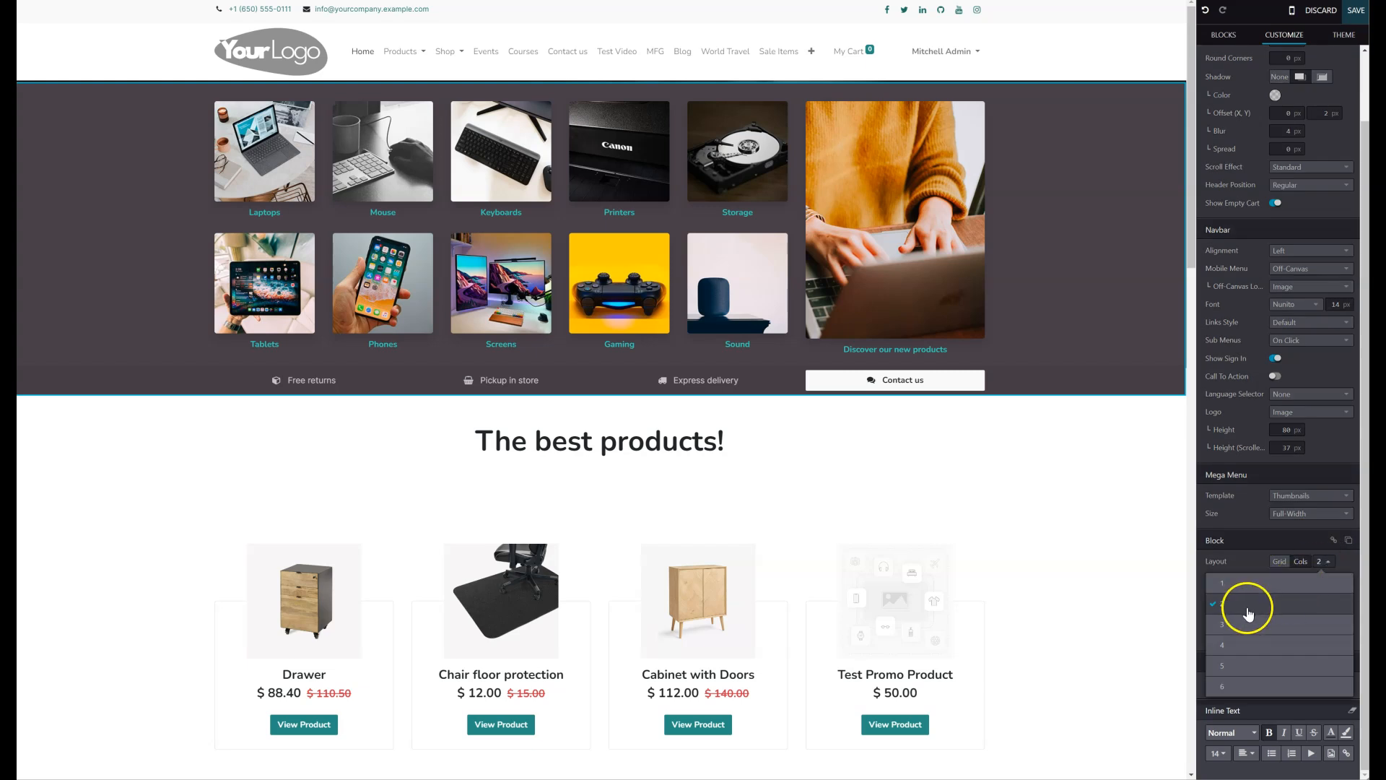
left_click(1233, 686)
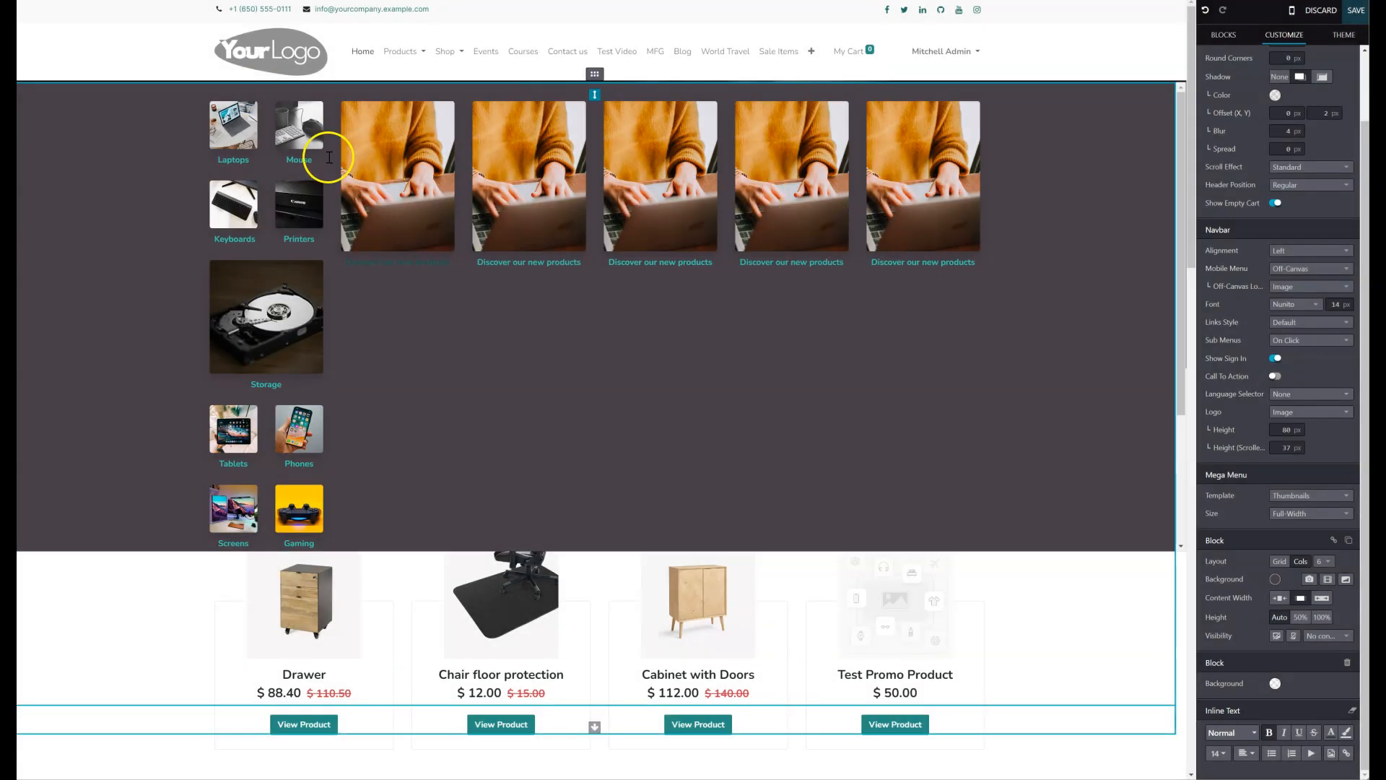
Select the Mouse thumbnail in the mega menu and discard the unsaved page edits
left_click(309, 119)
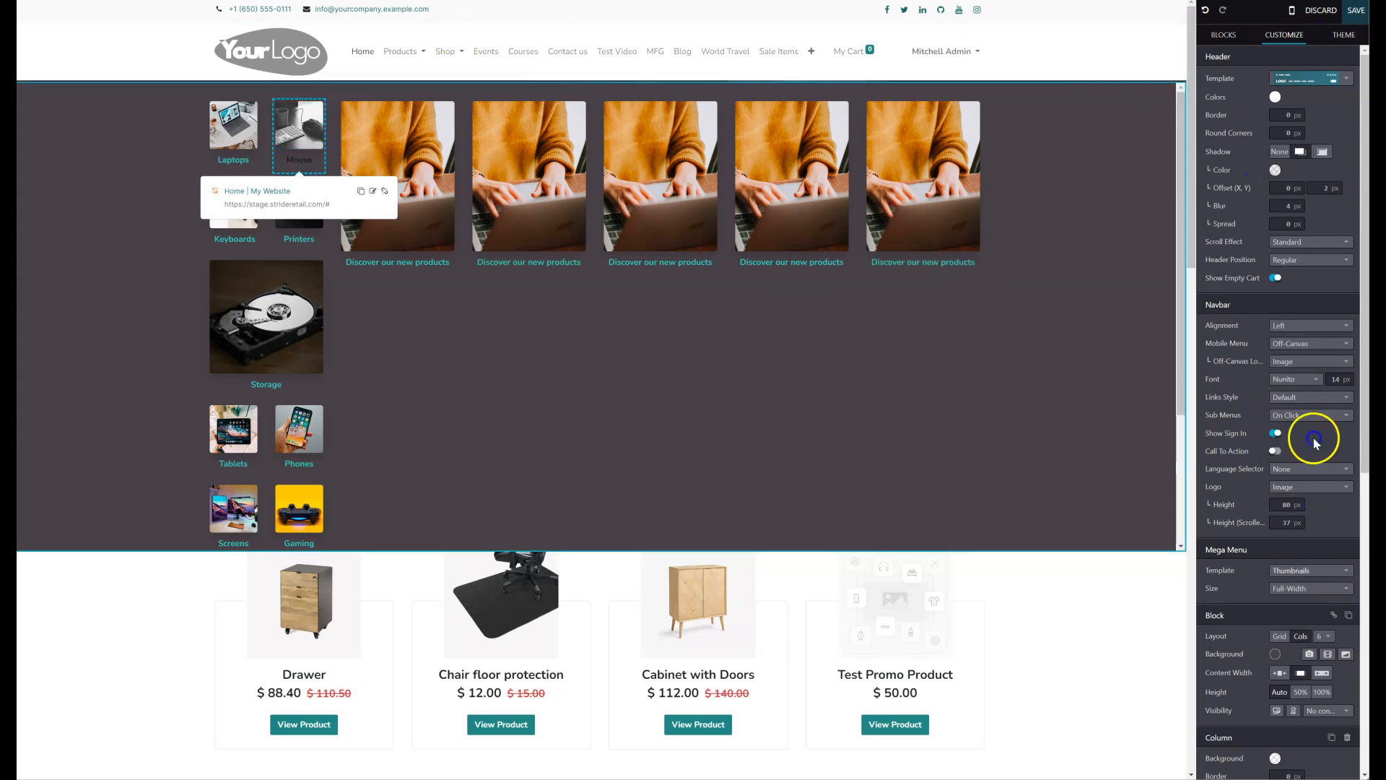
left_click(1321, 10)
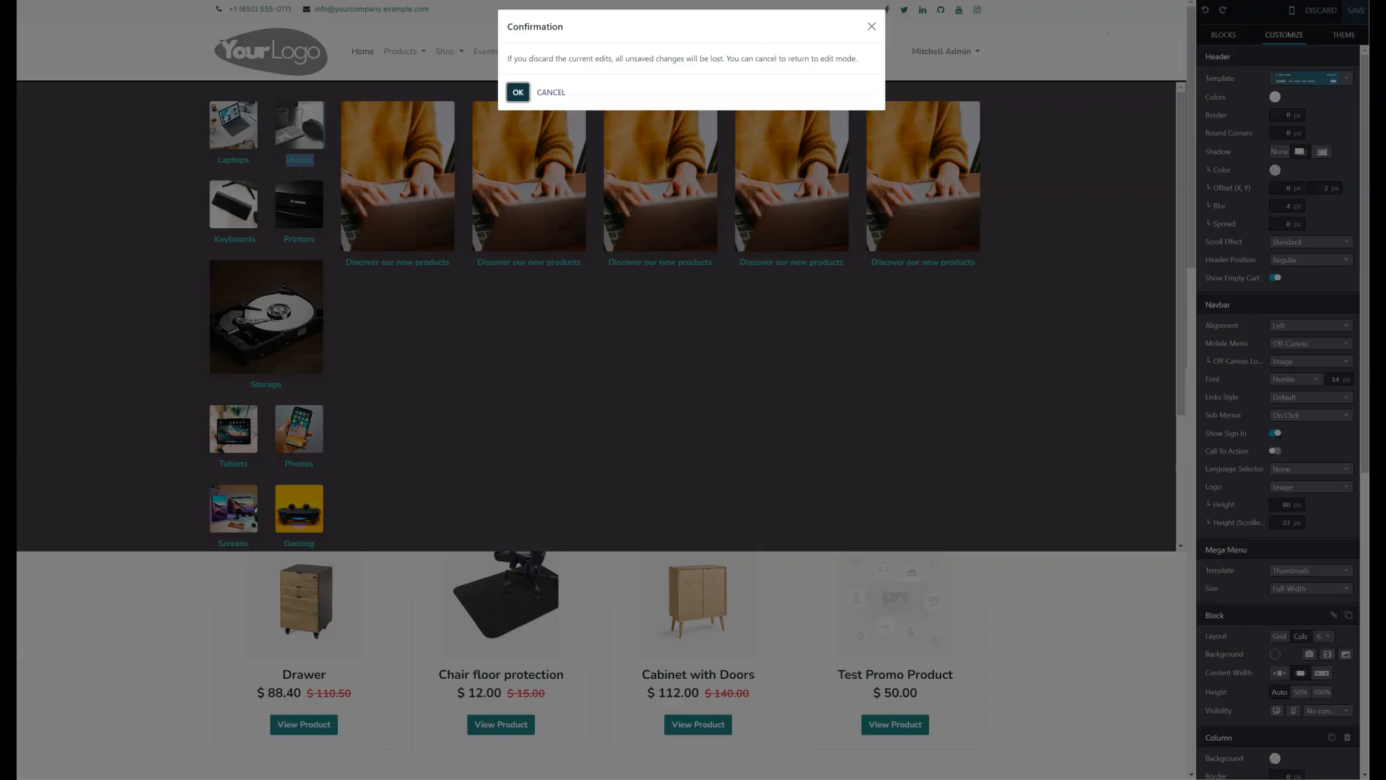